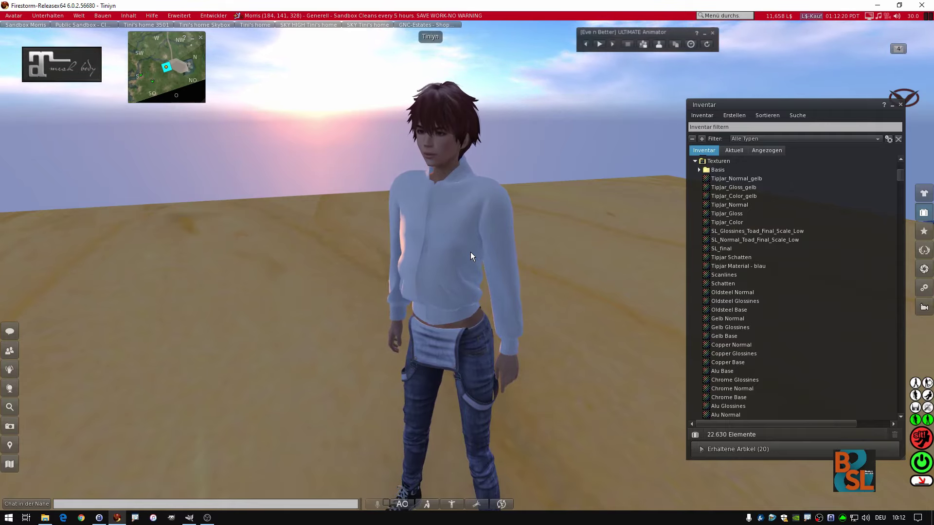
Zoom the Firestorm camera in on the avatar standing in the sandbox.
left_click_drag(451, 276, 451, 253)
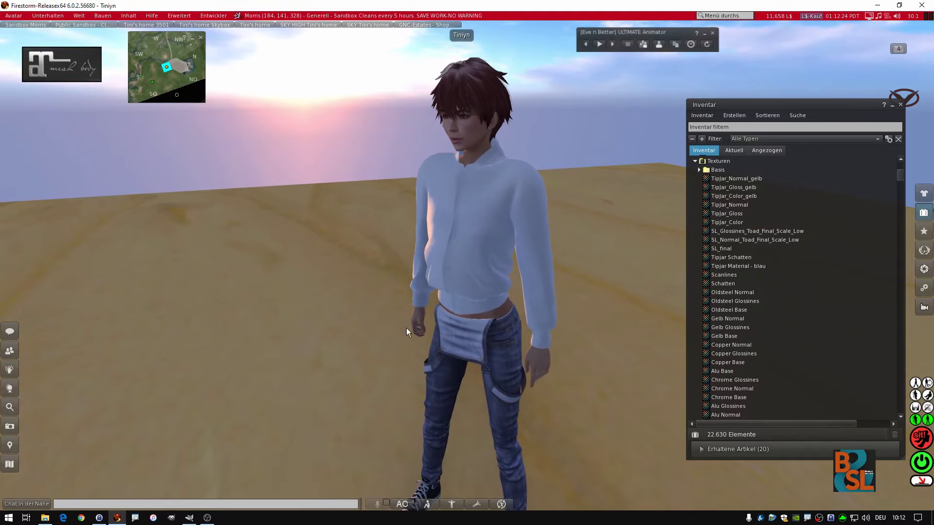
Open the 1024×1024 Texture_Ladies Letterman Jacket Red.png from the Desktop in GIMP.
left_click(189, 519)
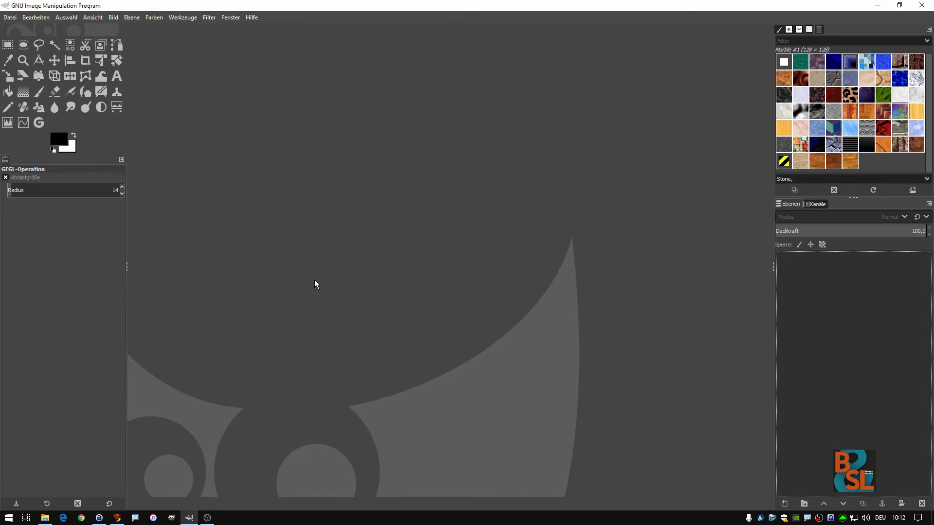
left_click(9, 18)
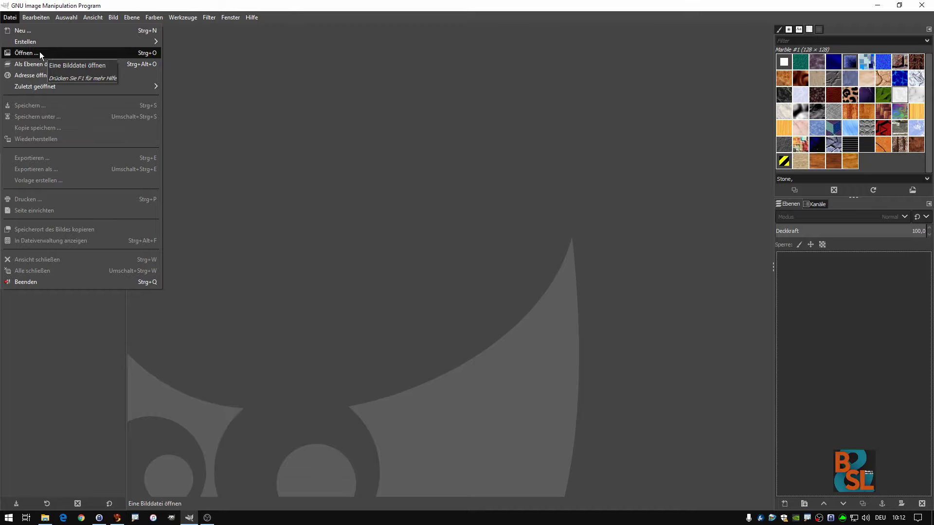
left_click(39, 52)
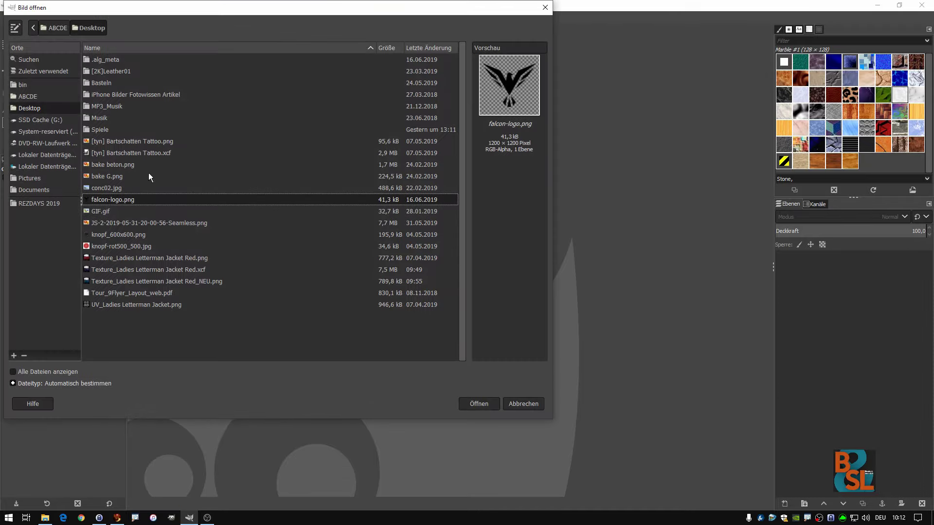
double_click(191, 257)
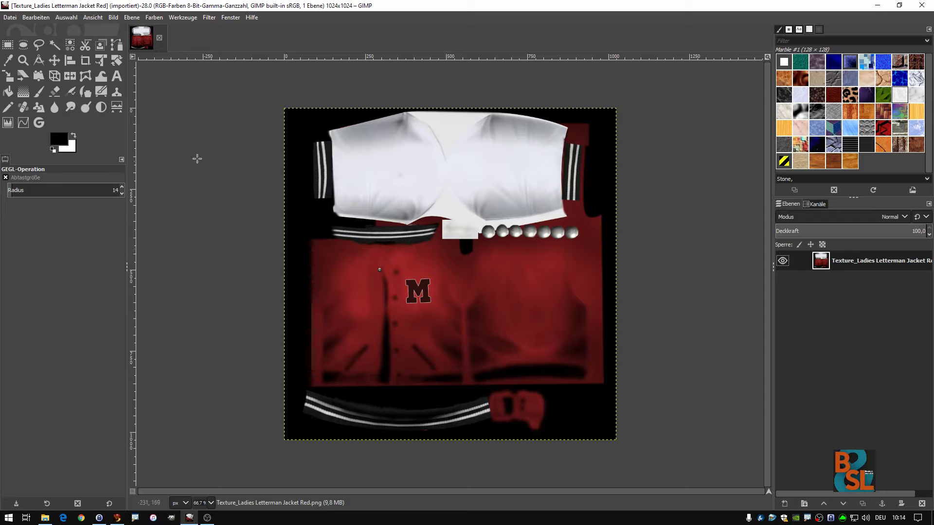
Open UV_Ladies Letterman Jacket.png as a layer on top of the red texture.
left_click(10, 19)
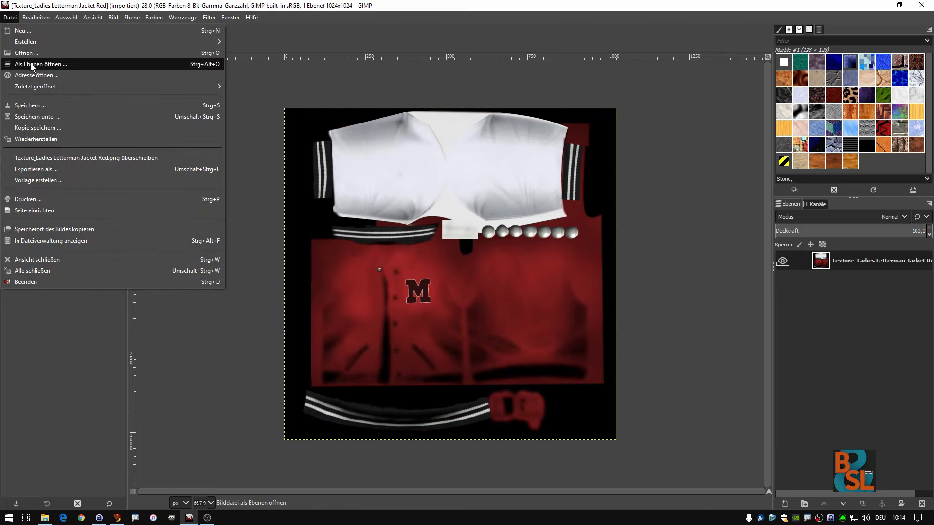
left_click(52, 65)
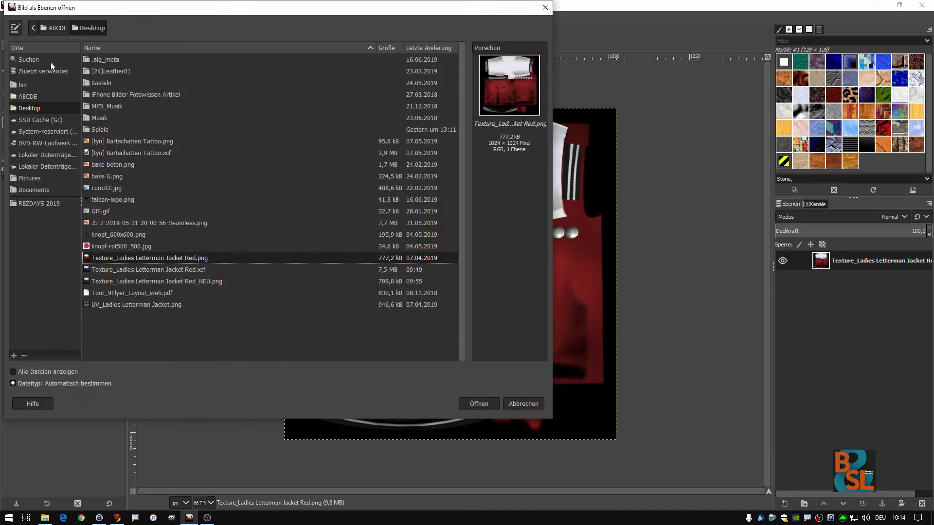
left_click(91, 306)
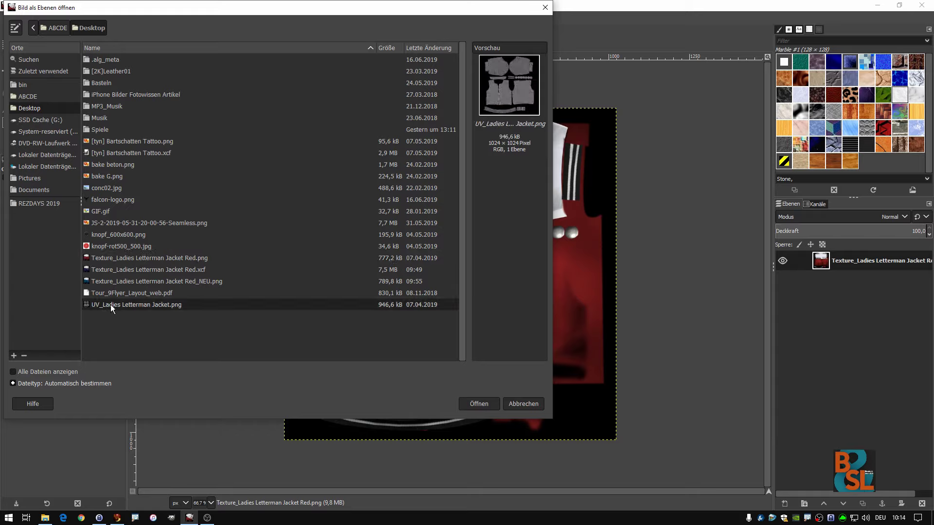
double_click(168, 305)
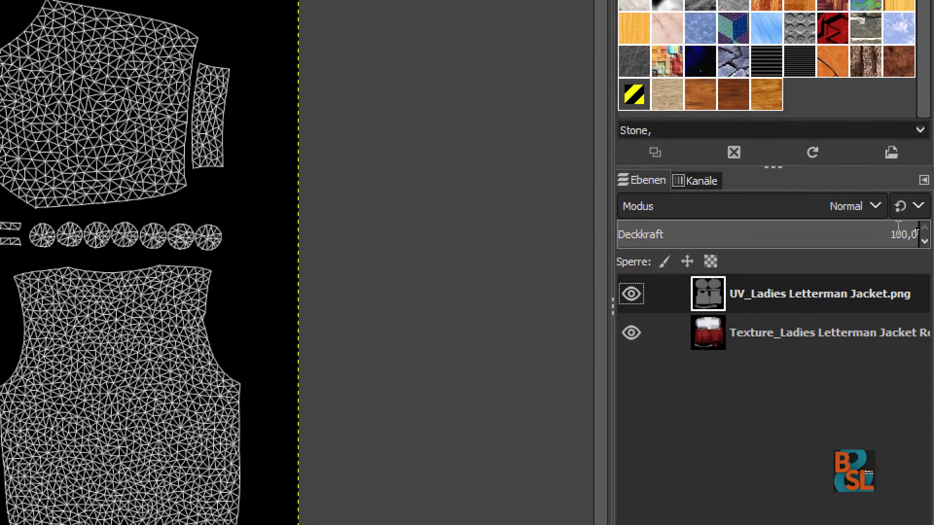
Lower the UV wireframe layer's opacity to about 7.1 and inspect the jacket up close.
mouse_move(899, 226)
left_mouse_down()
mouse_move(775, 244)
mouse_move(710, 239)
left_mouse_up()
left_click_drag(699, 236, 637, 234)
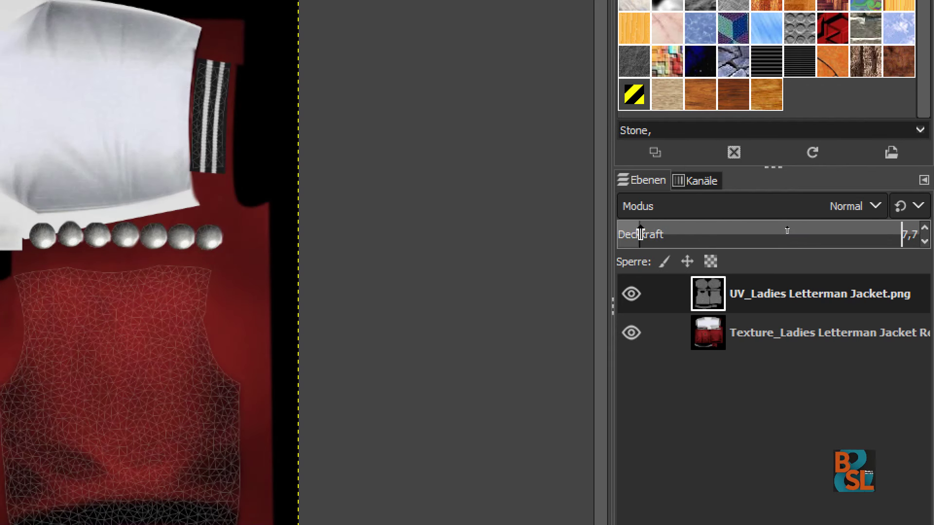
mouse_move(637, 234)
left_mouse_down()
mouse_move(610, 233)
mouse_move(658, 234)
mouse_move(639, 232)
left_mouse_up()
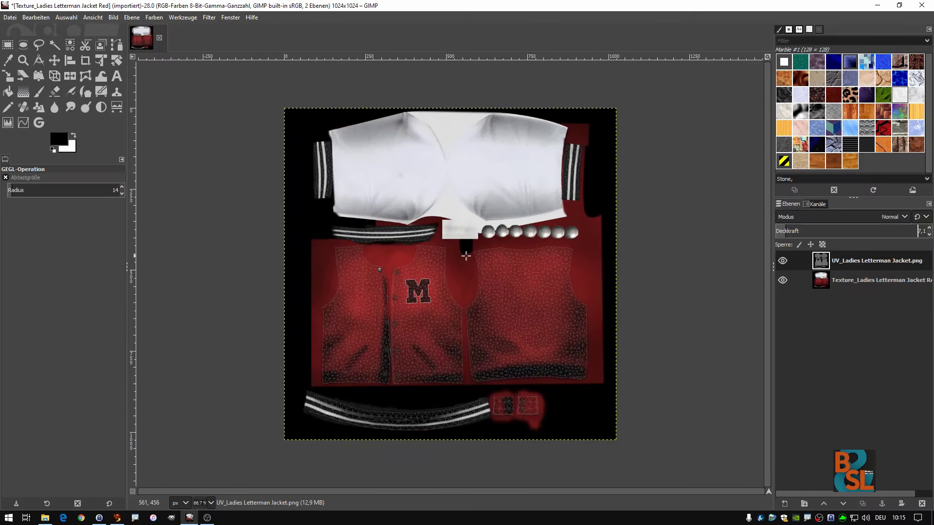
scroll(345, 255, "up", 1)
scroll(344, 249, "up", 1)
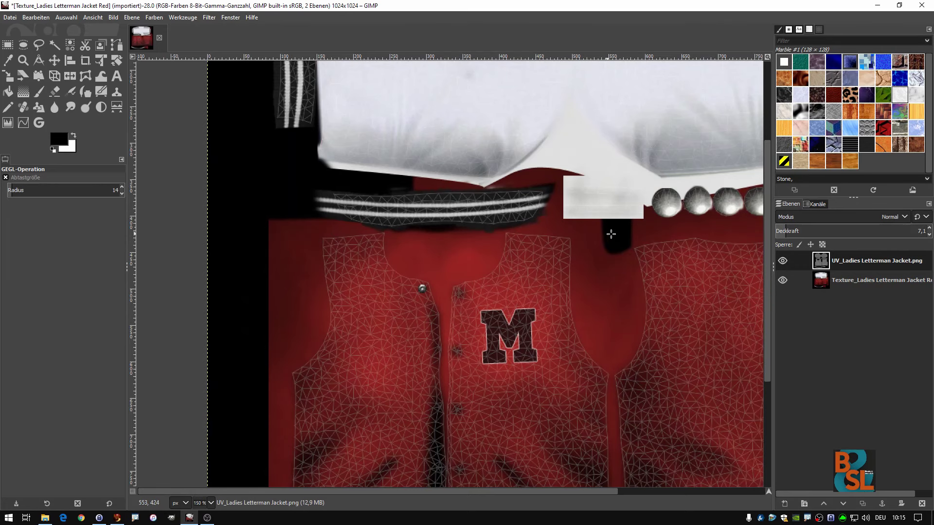
scroll(643, 265, "down", 3)
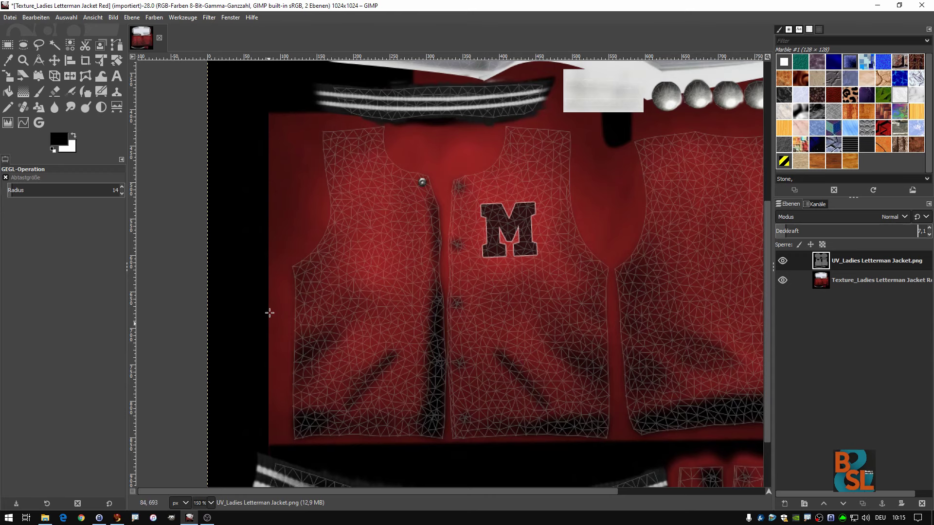
scroll(565, 287, "down", 2)
scroll(600, 283, "up", 3)
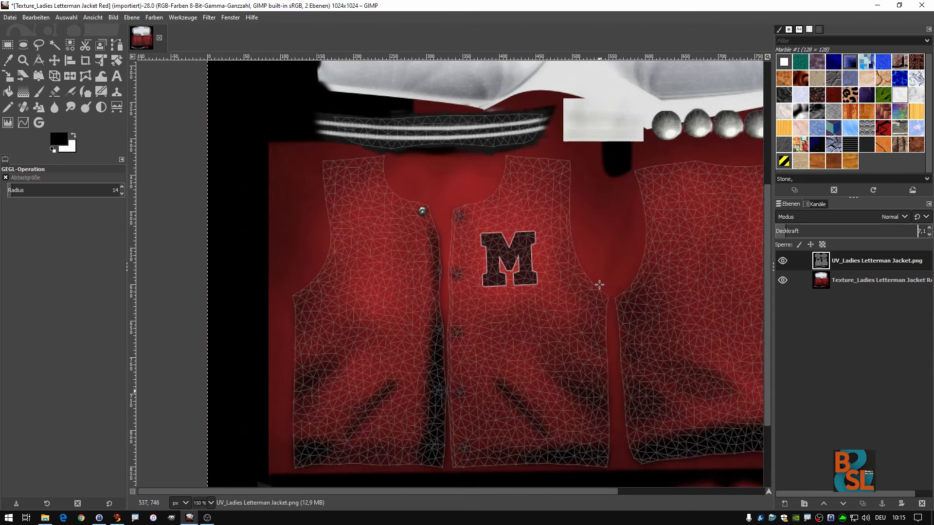
scroll(600, 283, "down", 1, "ctrl")
left_click_drag(606, 289, 493, 274)
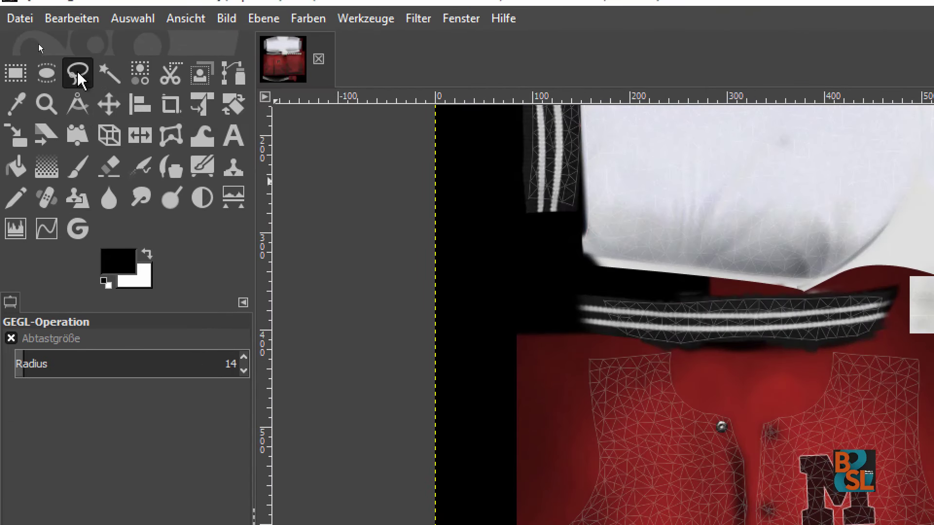
Draw a polygon lasso selection around the red body panels and the small cuff pieces below.
left_click(78, 76)
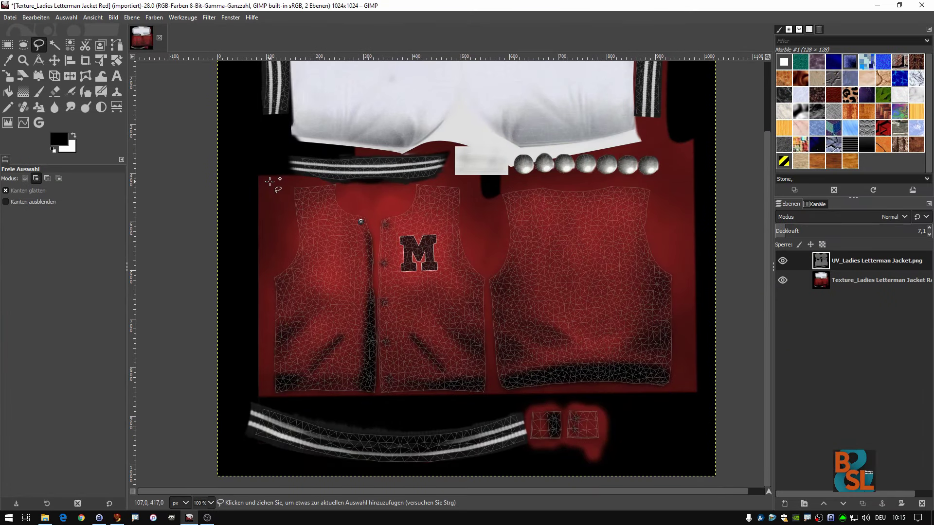
left_click(278, 181)
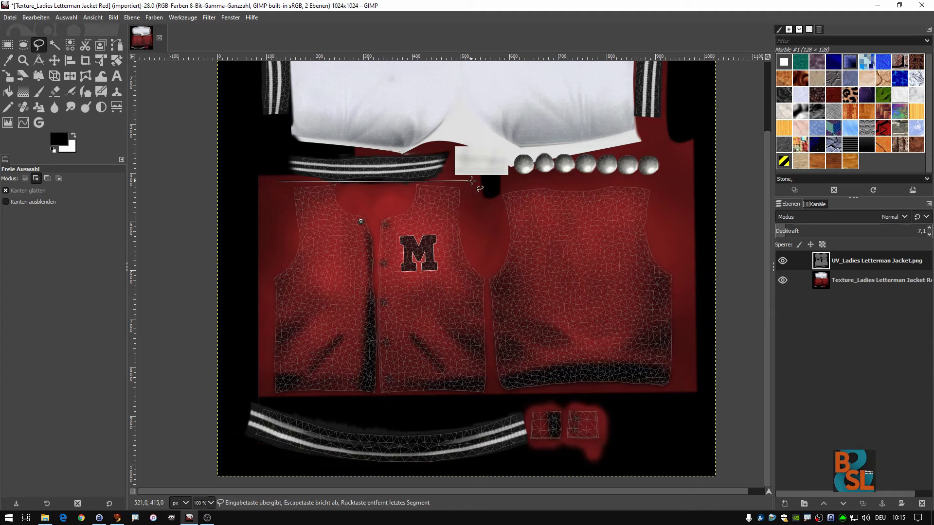
left_click(683, 178)
left_click(684, 393)
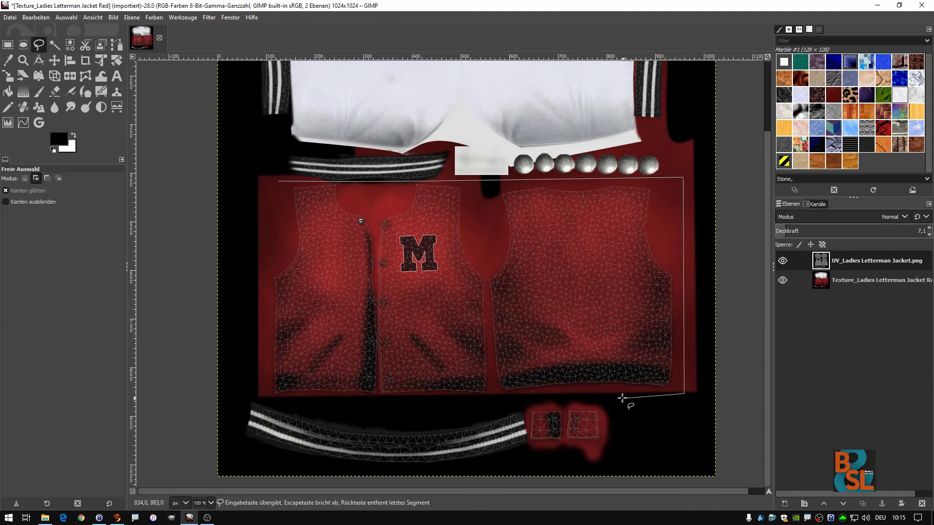
left_click(602, 393)
left_click(603, 454)
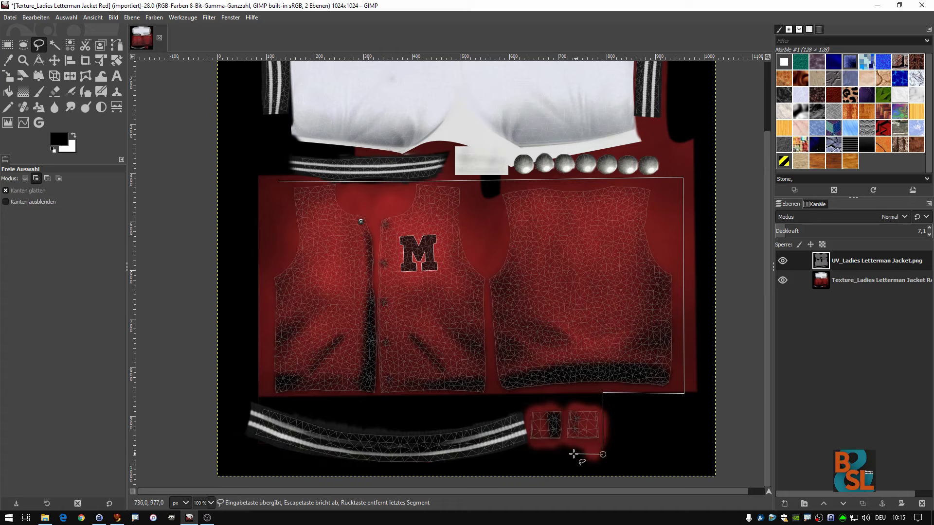
left_click(530, 445)
left_click(521, 398)
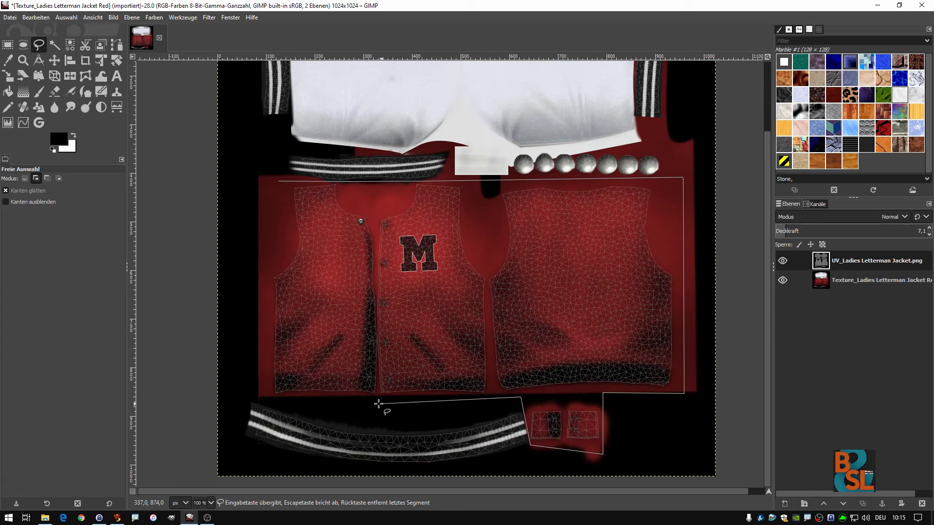
left_click(269, 399)
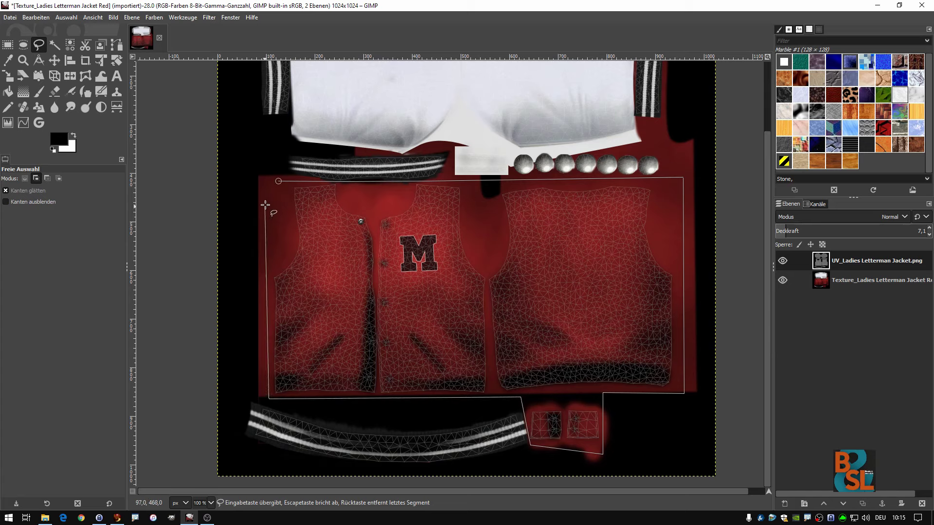
left_click(278, 181)
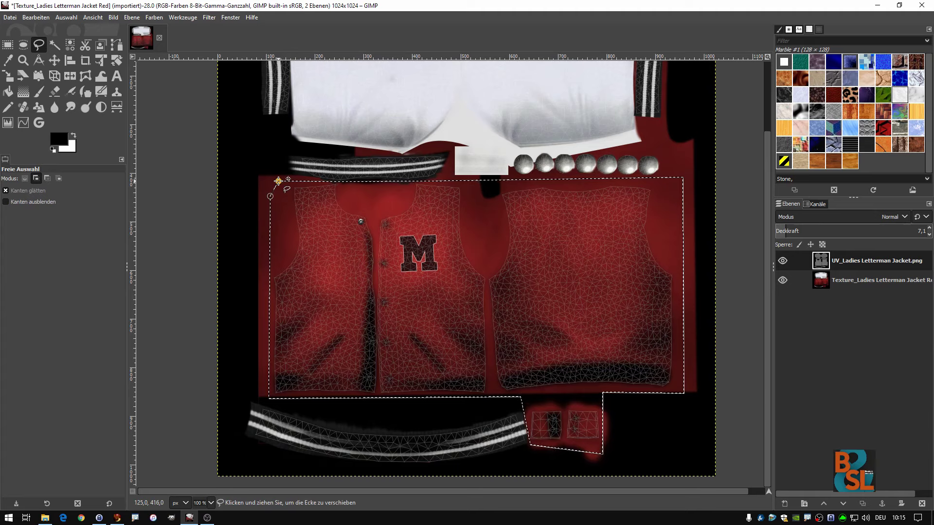
key("Return")
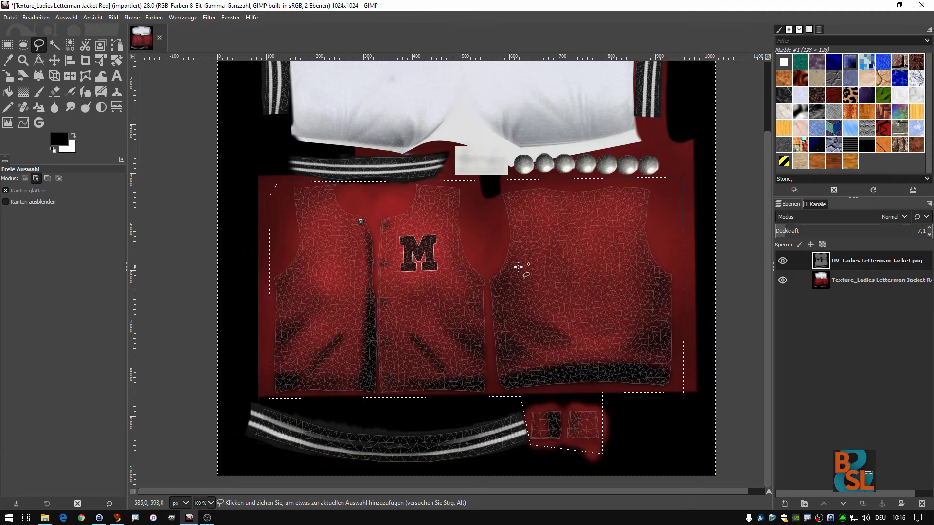
Duplicate the red jacket texture layer, keeping the panel selection active.
left_click(846, 281)
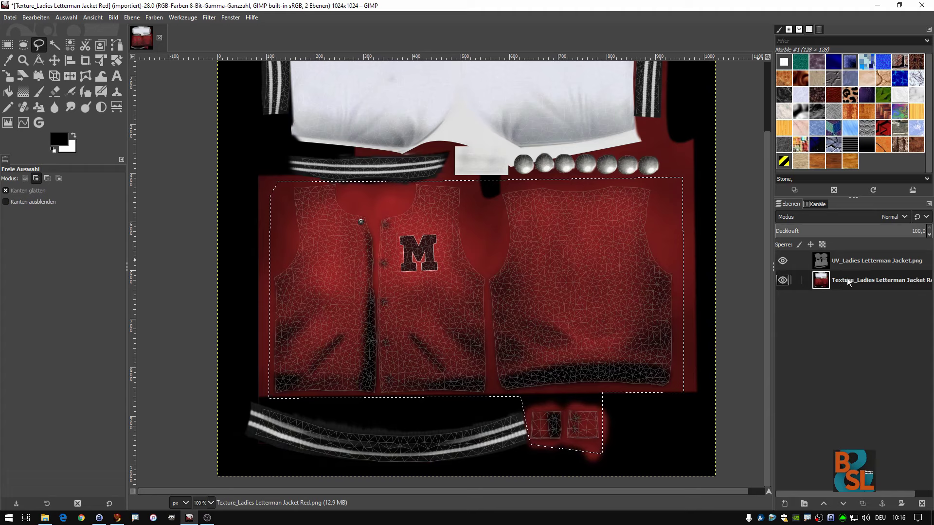
right_click(848, 282)
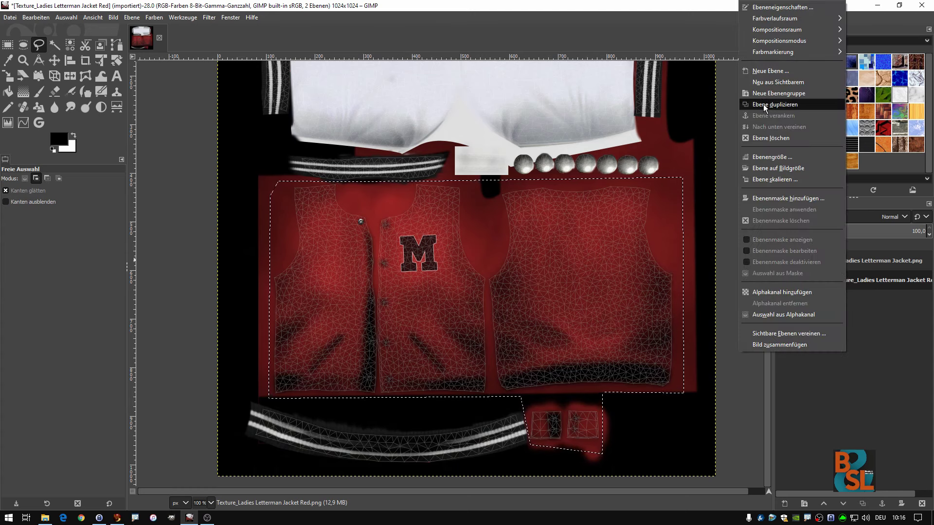
left_click(798, 103)
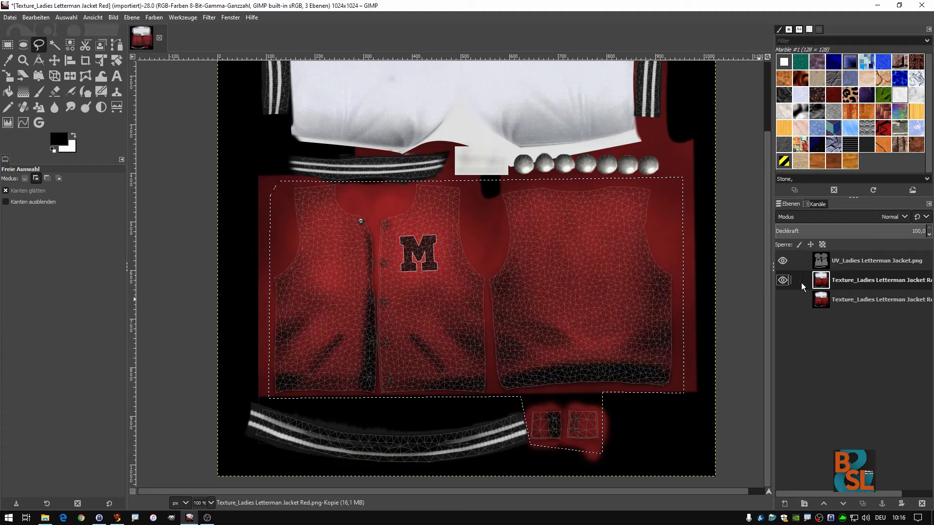
left_click(154, 18)
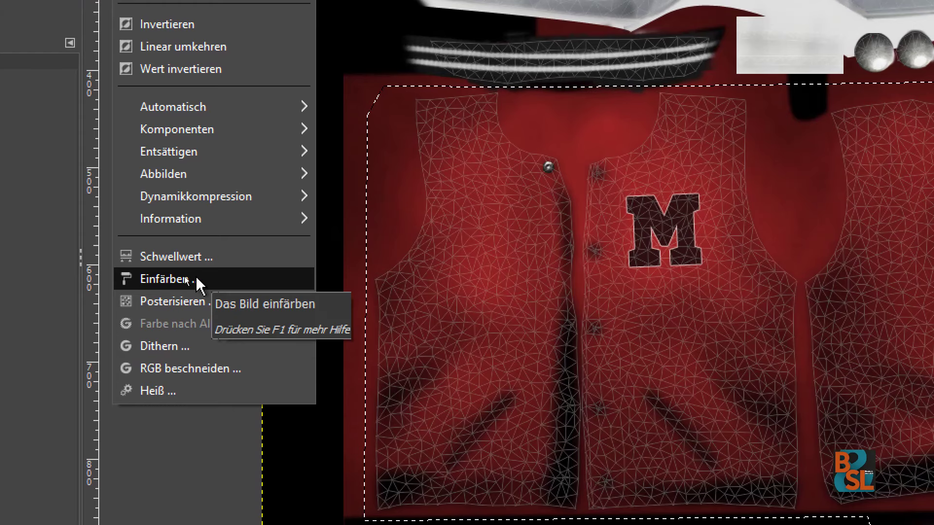
Colourise the selected panels blue: hue 0.5842, saturation 0.5924, lightness -0.158.
left_click(187, 278)
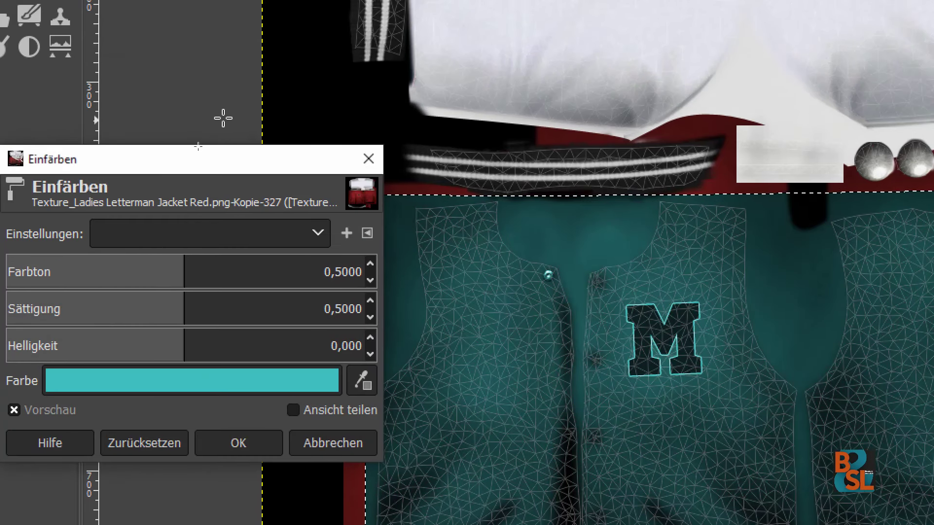
left_click_drag(195, 161, 267, 158)
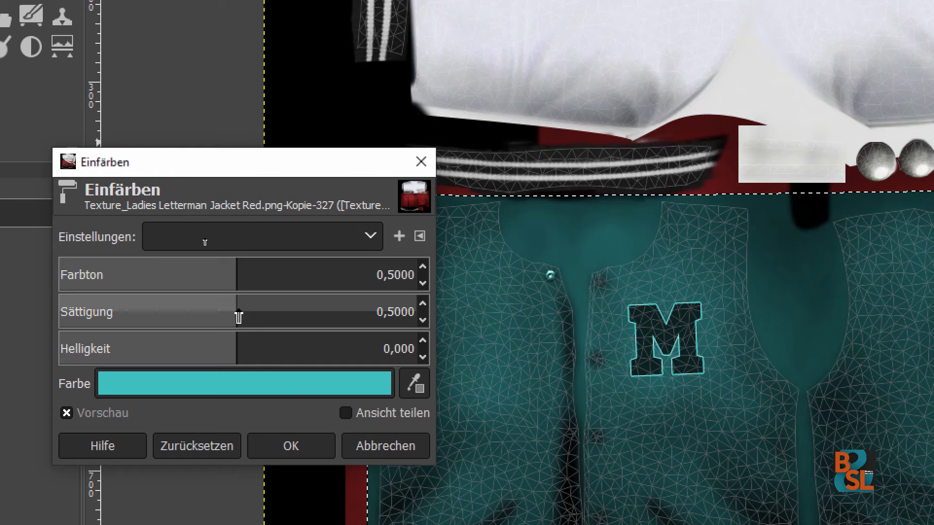
left_click_drag(230, 267, 266, 275)
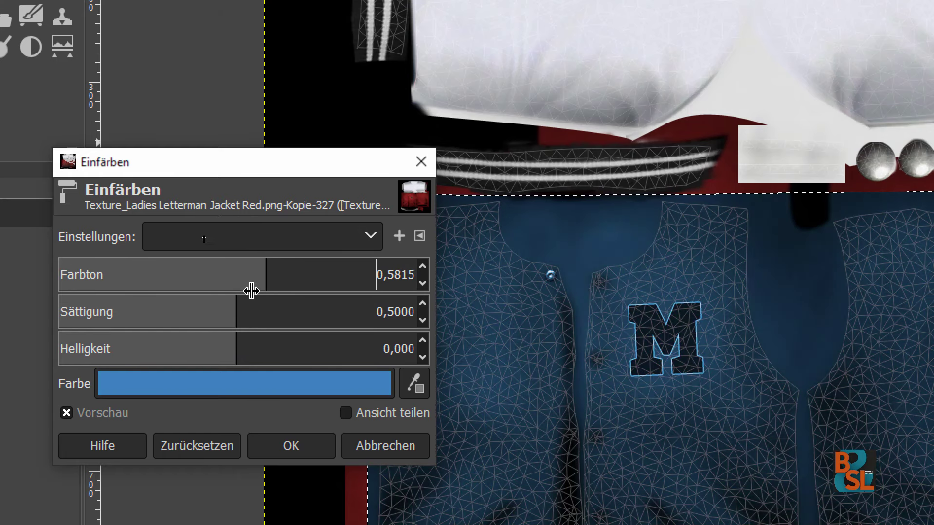
mouse_move(234, 312)
left_mouse_down()
mouse_move(419, 307)
mouse_move(117, 303)
mouse_move(329, 305)
mouse_move(261, 304)
left_mouse_up()
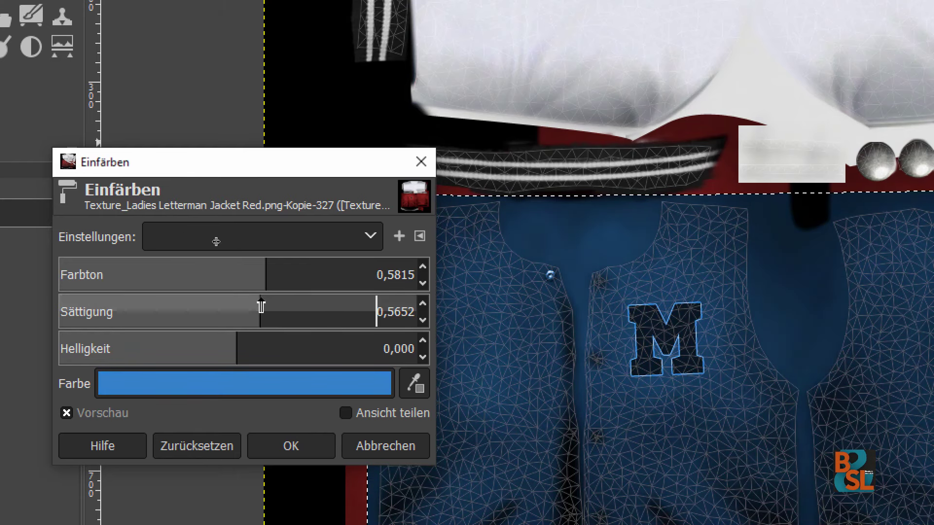
mouse_move(223, 350)
left_mouse_down()
mouse_move(146, 344)
mouse_move(306, 344)
mouse_move(192, 343)
left_mouse_up()
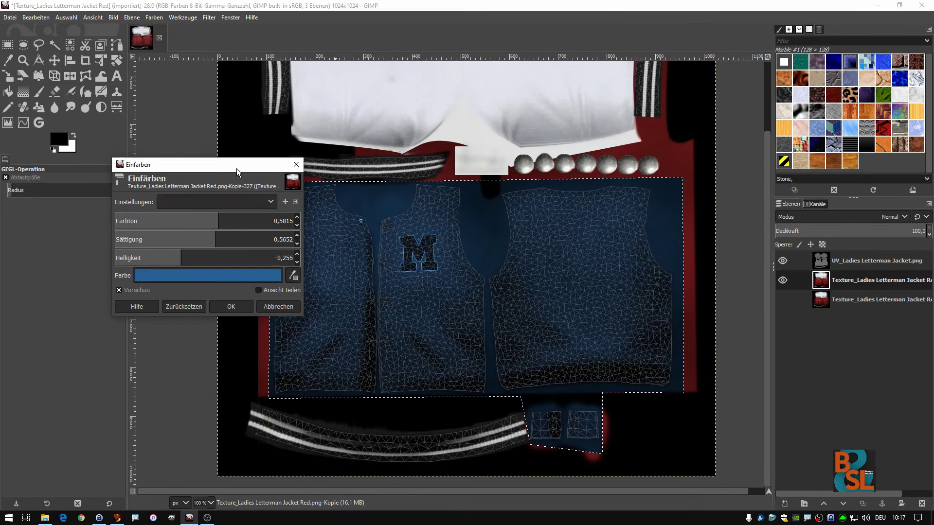
left_click_drag(236, 169, 186, 177)
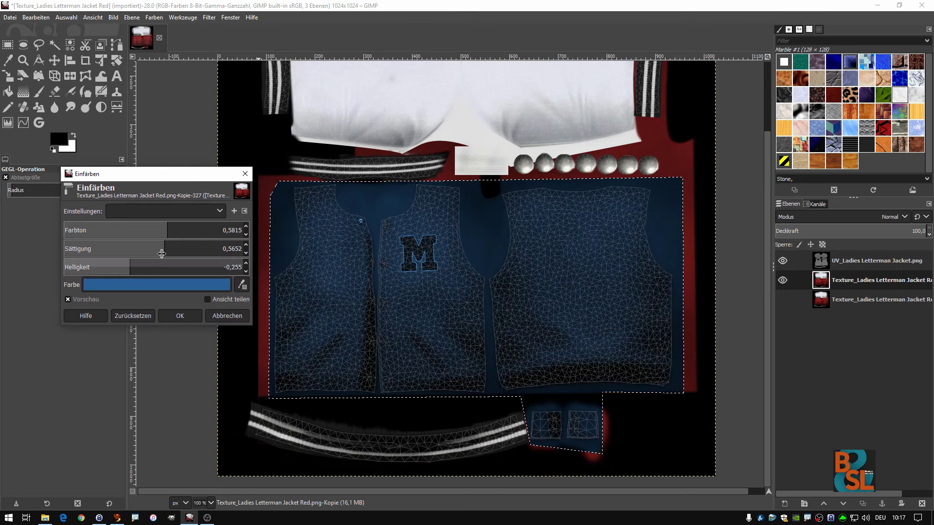
mouse_move(188, 230)
left_mouse_down()
mouse_move(167, 230)
mouse_move(195, 253)
mouse_move(180, 254)
left_mouse_up()
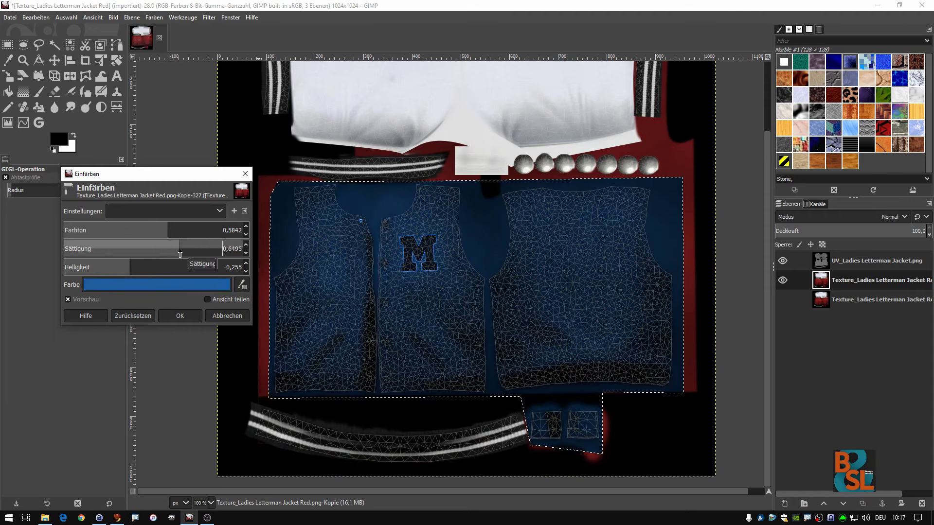
left_click_drag(180, 254, 140, 264)
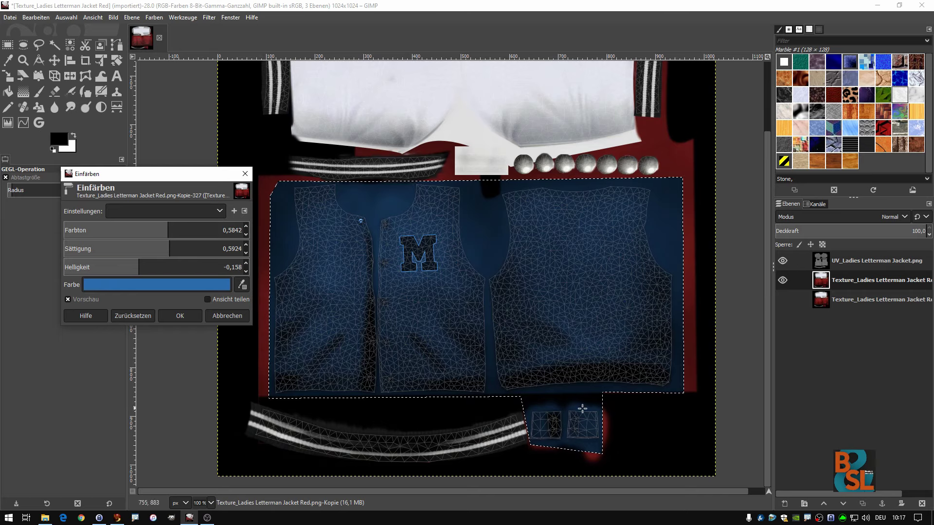
left_click(180, 316)
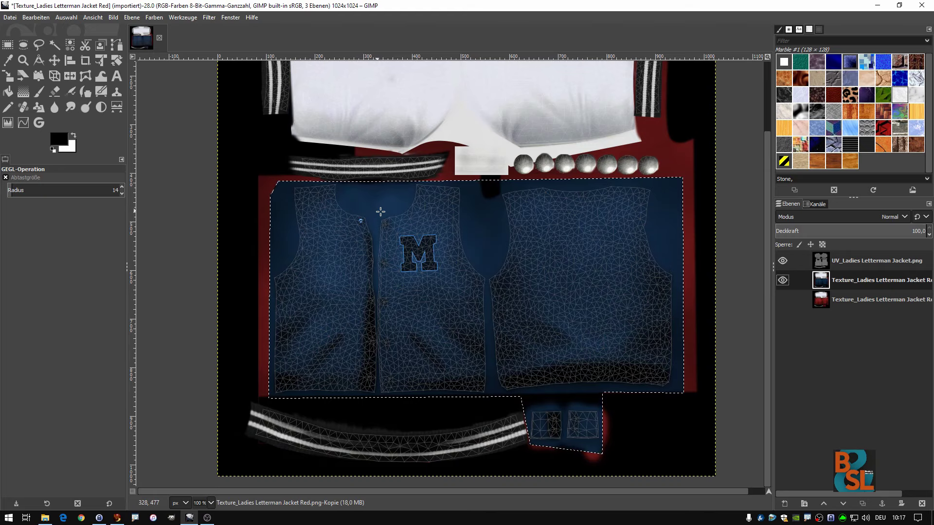
Export as Texture_Ladies Letterman Jacket Red_NEU.png on the Desktop, replacing the existing file.
scroll(381, 211, "down", 1)
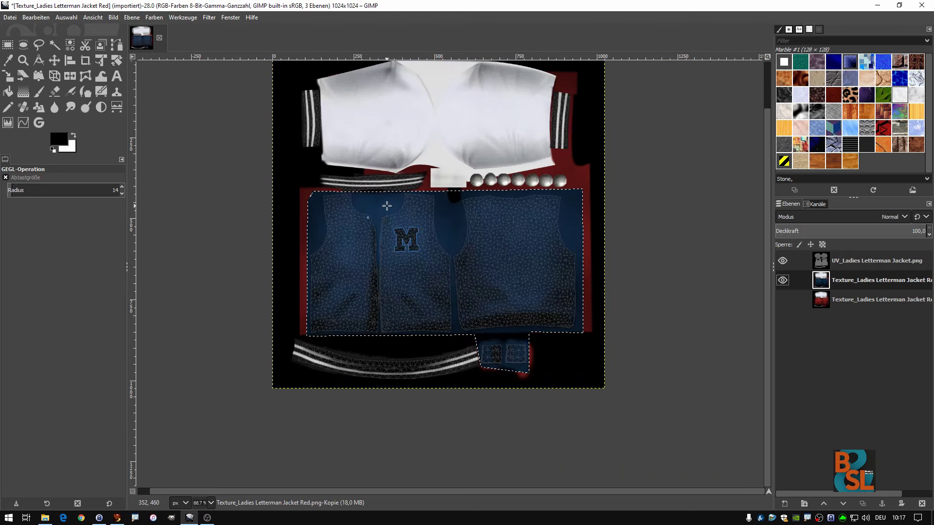
left_click(11, 17)
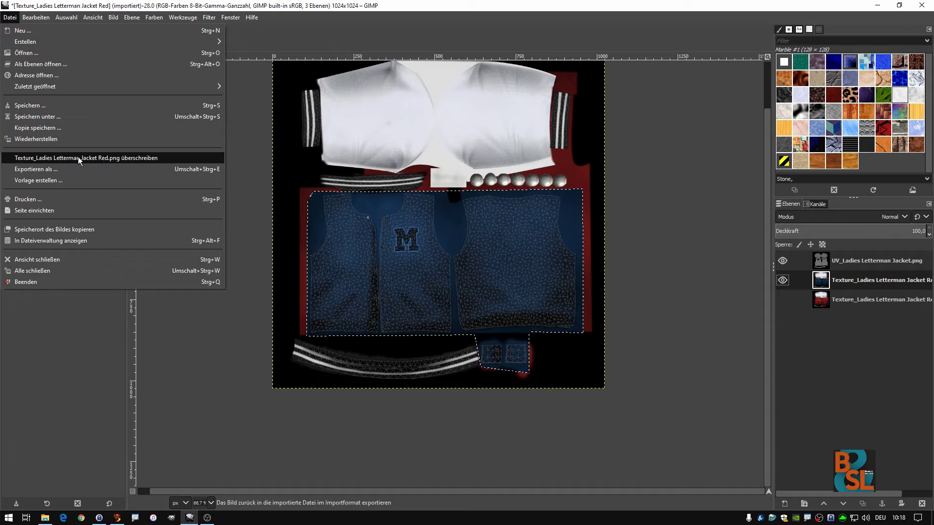
left_click(48, 170)
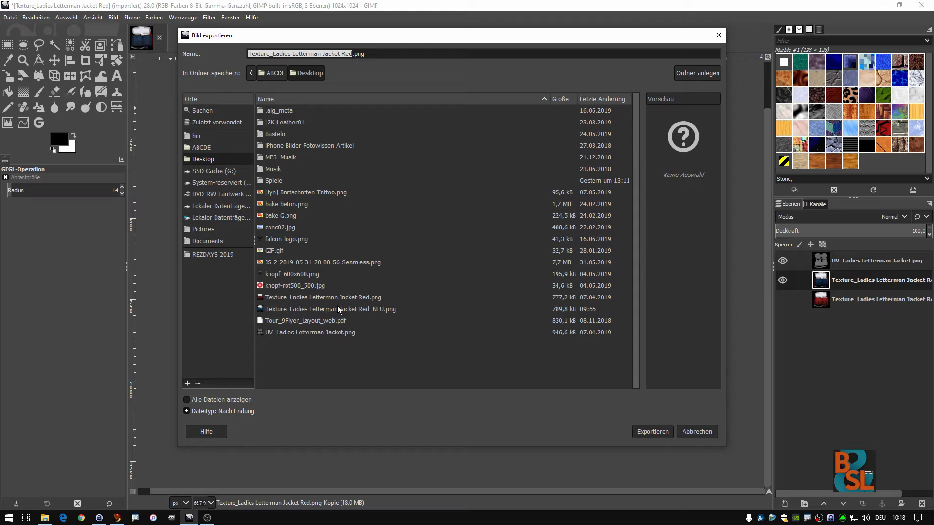
left_click(375, 309)
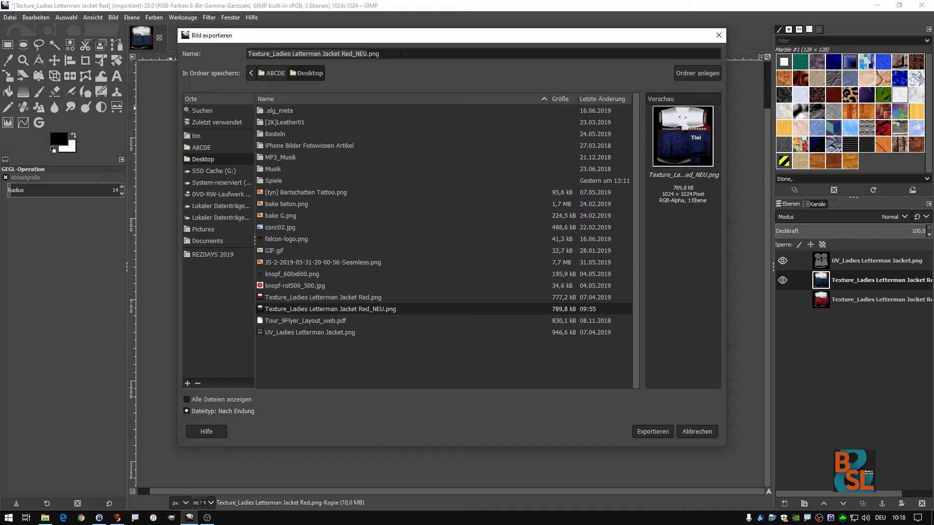
left_click(655, 431)
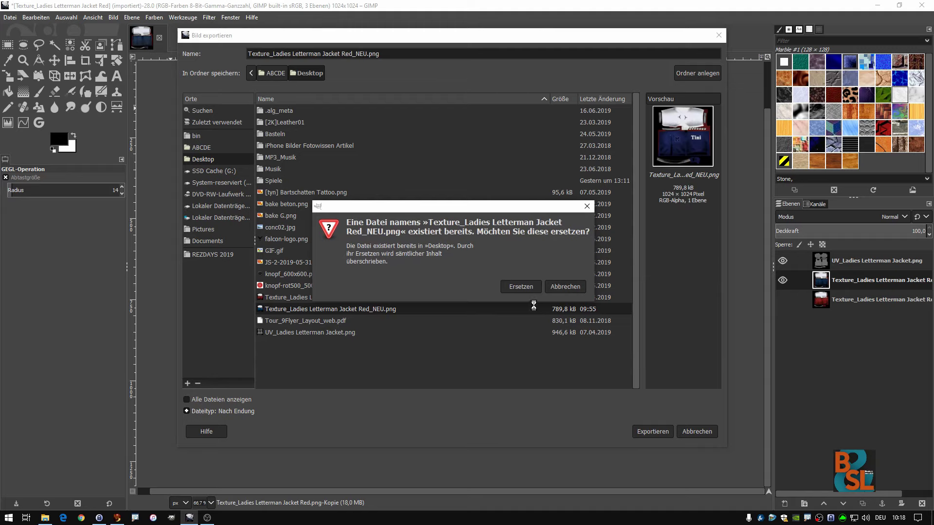
left_click(520, 287)
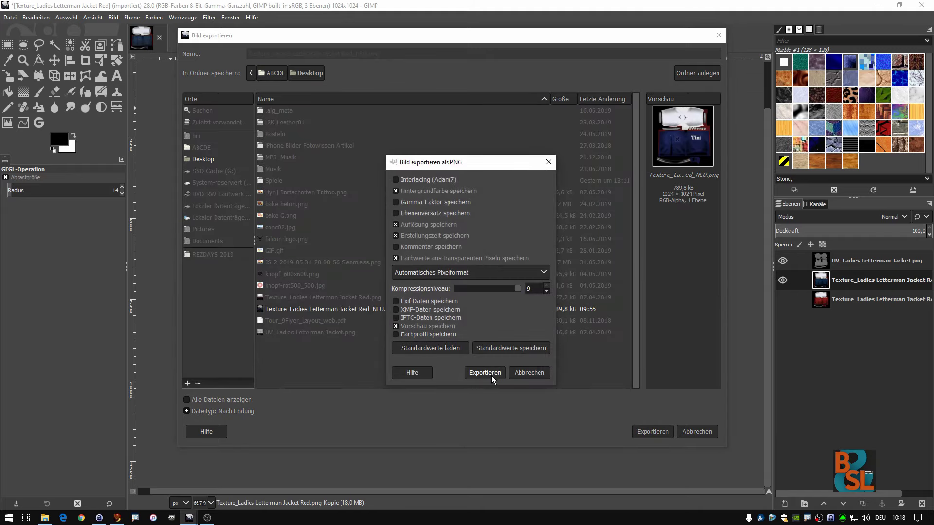
left_click(486, 371)
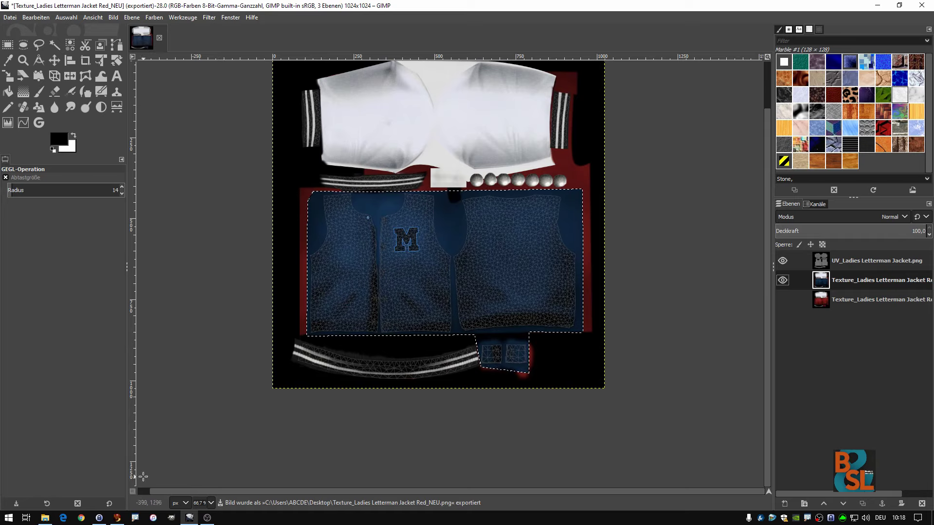
mouse_move(117, 518)
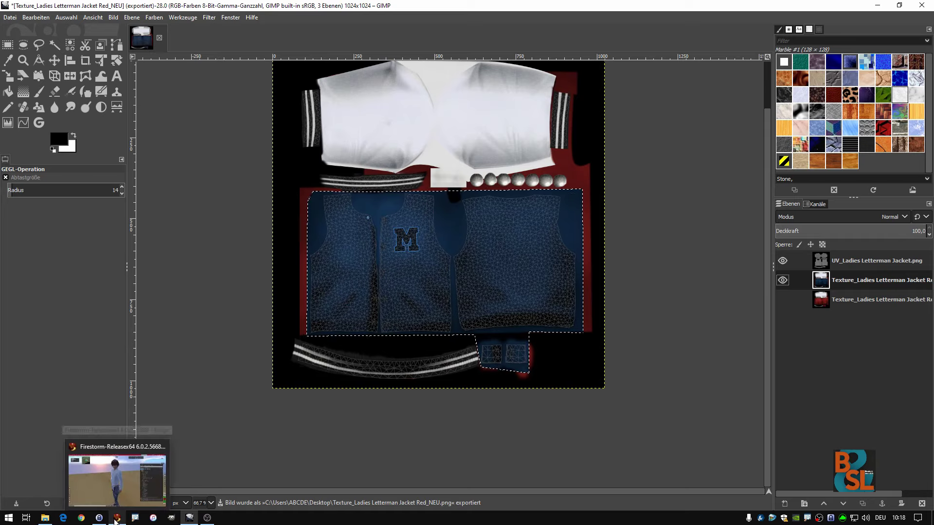
left_click(158, 436)
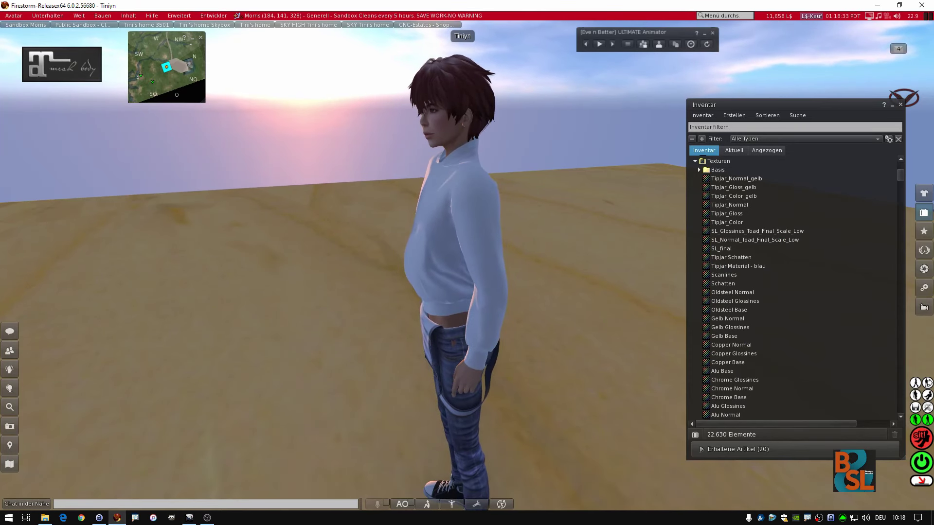
Upload Texture_Ladies Letterman Jacket Red_NEU.png as a Firestorm texture for 10 L$.
mouse_move(424, 229)
left_mouse_down()
mouse_move(496, 271)
mouse_move(255, 86)
left_mouse_up()
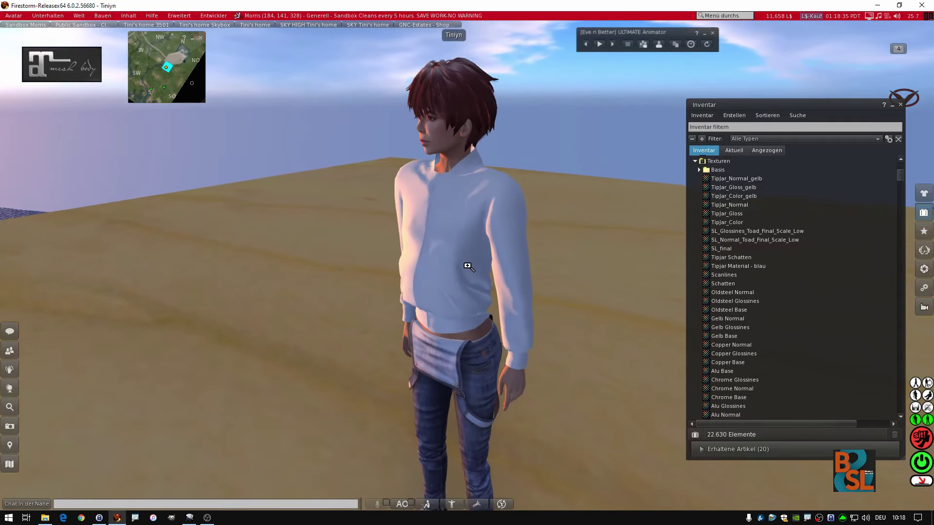
left_click(103, 16)
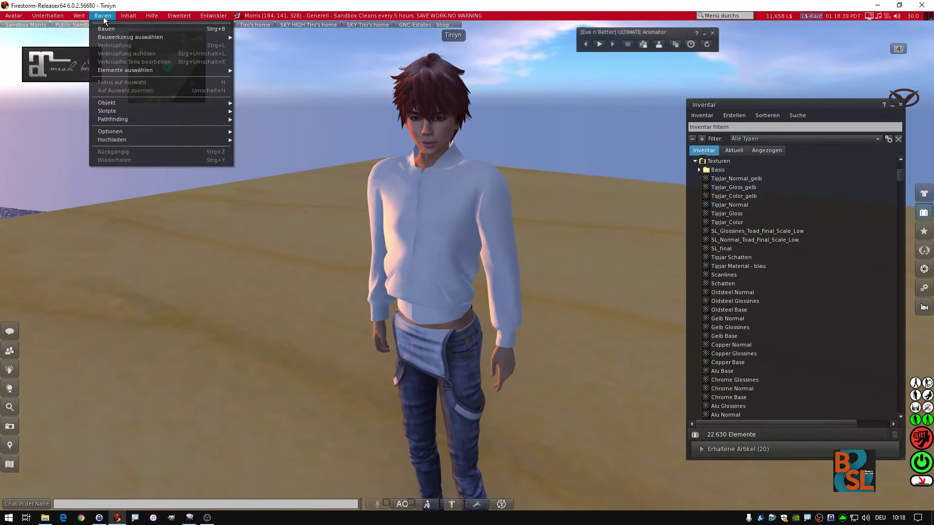
mouse_move(112, 139)
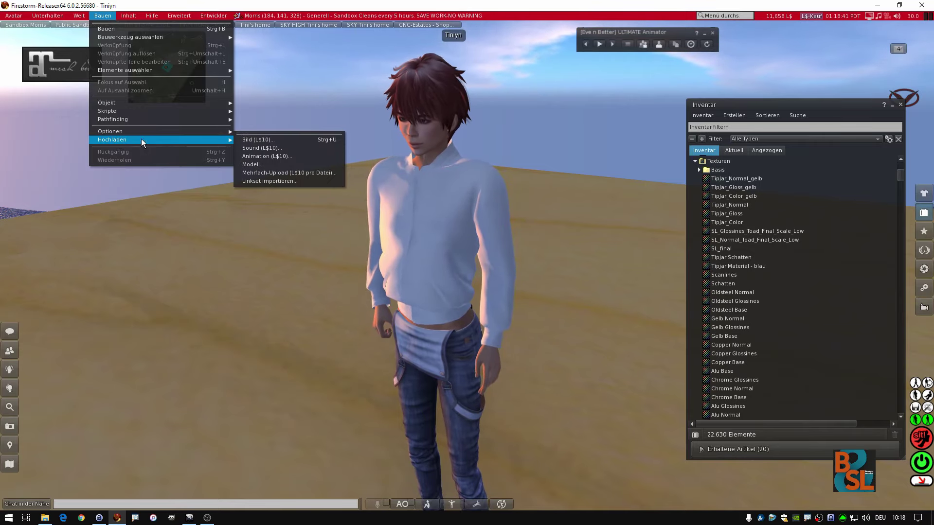
left_click(270, 140)
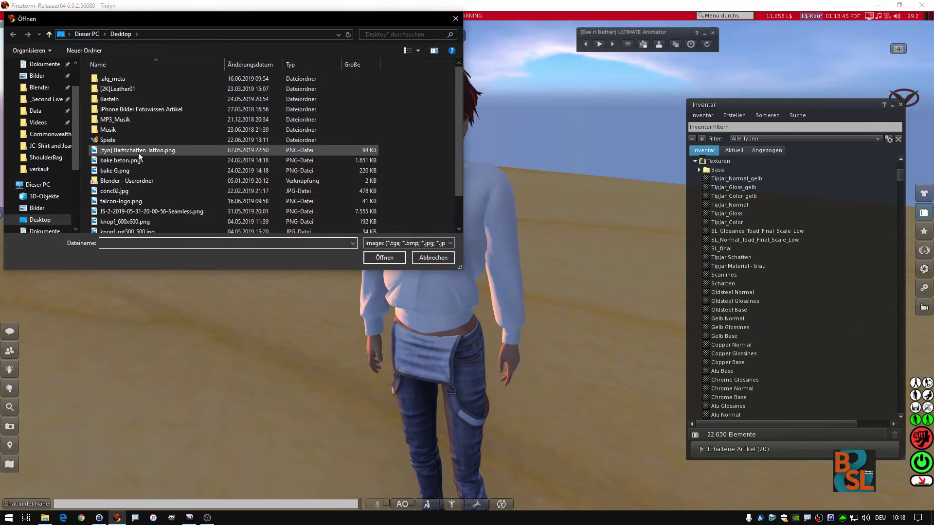
scroll(141, 158, "down", 2)
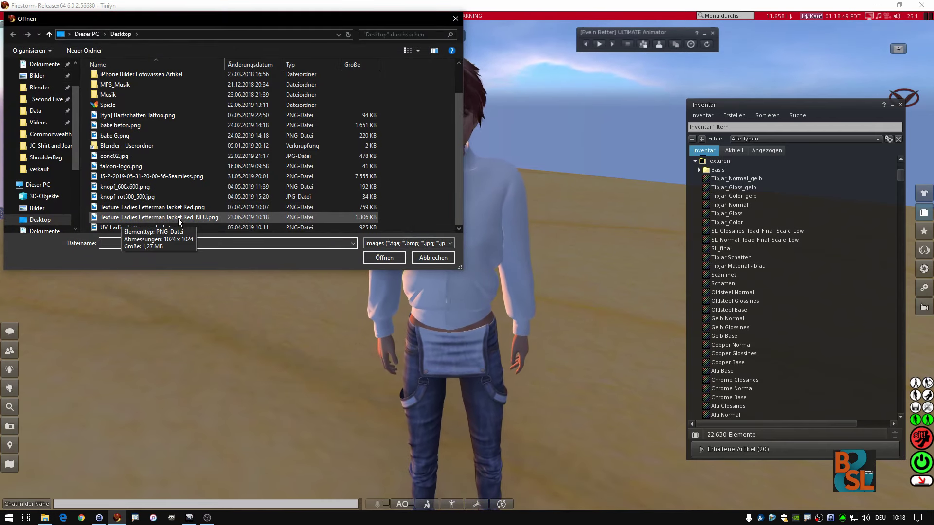
double_click(204, 217)
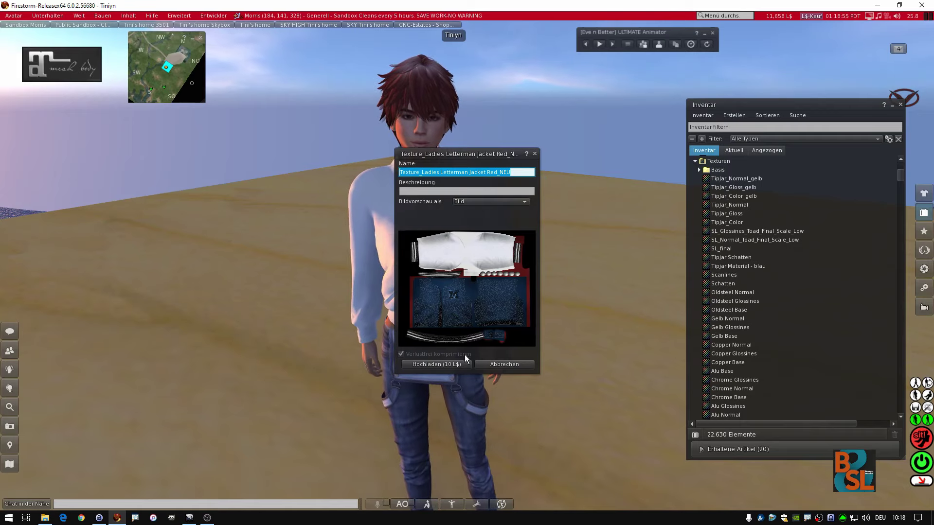
left_click(451, 363)
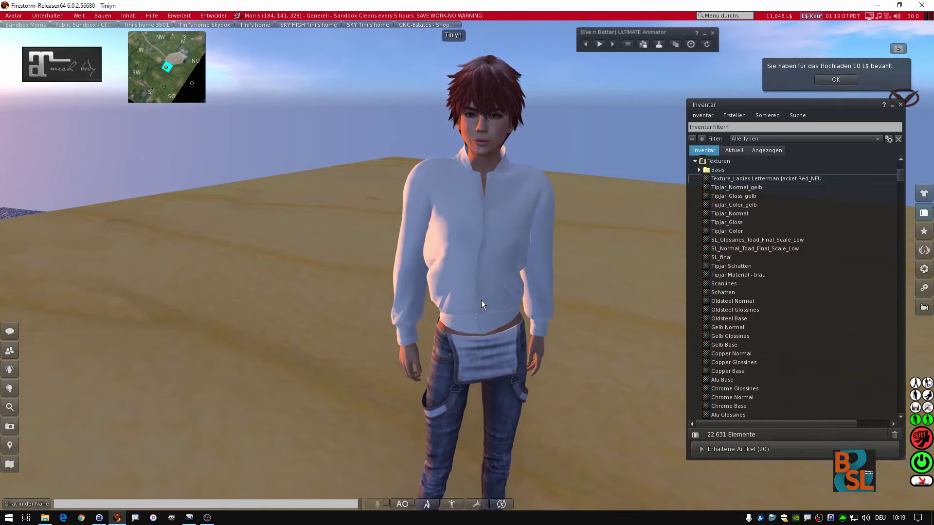
Edit the worn jacket and drop the new navy texture from inventory onto its Textur swatch.
left_click_drag(481, 300, 460, 238)
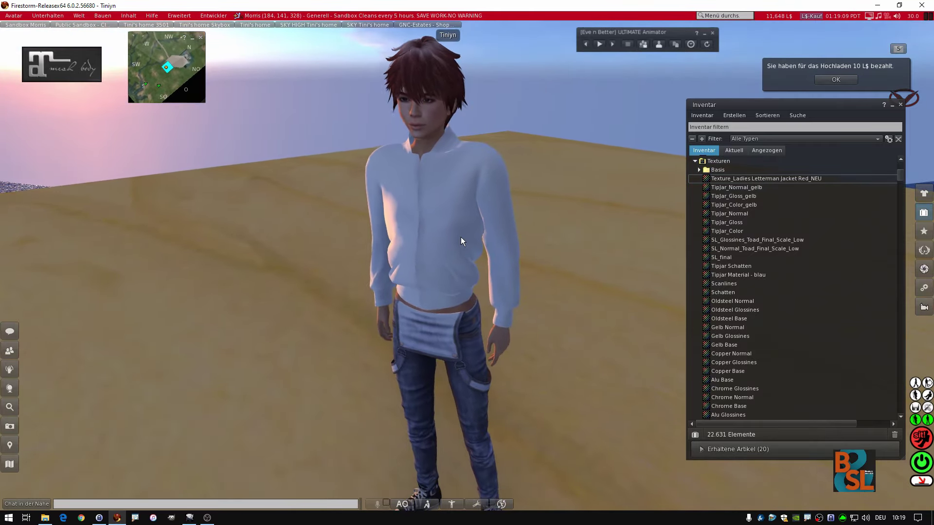
right_click(442, 213)
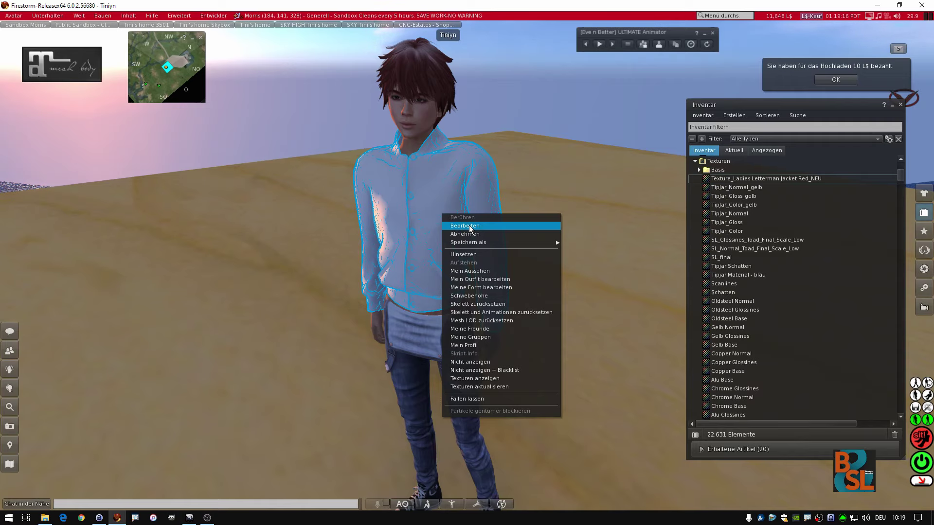
left_click(469, 226)
left_click(253, 225)
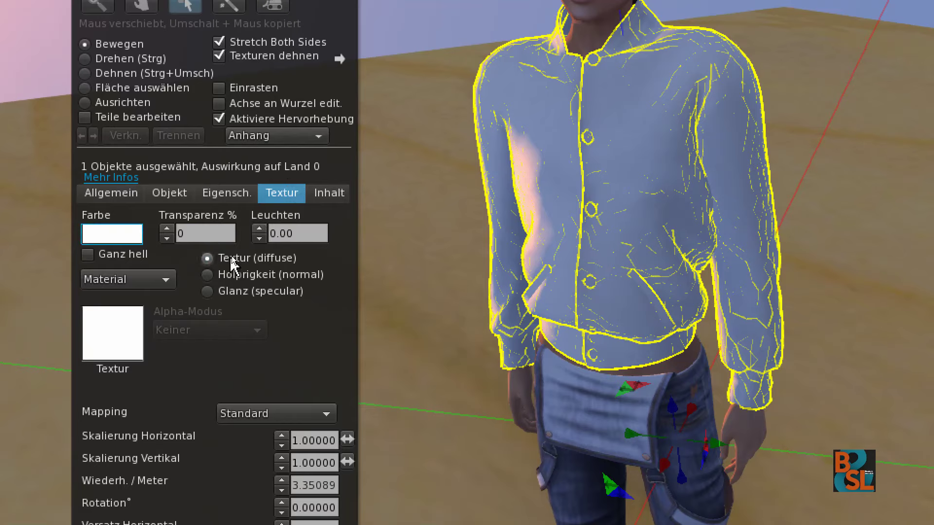
key("ctrl")
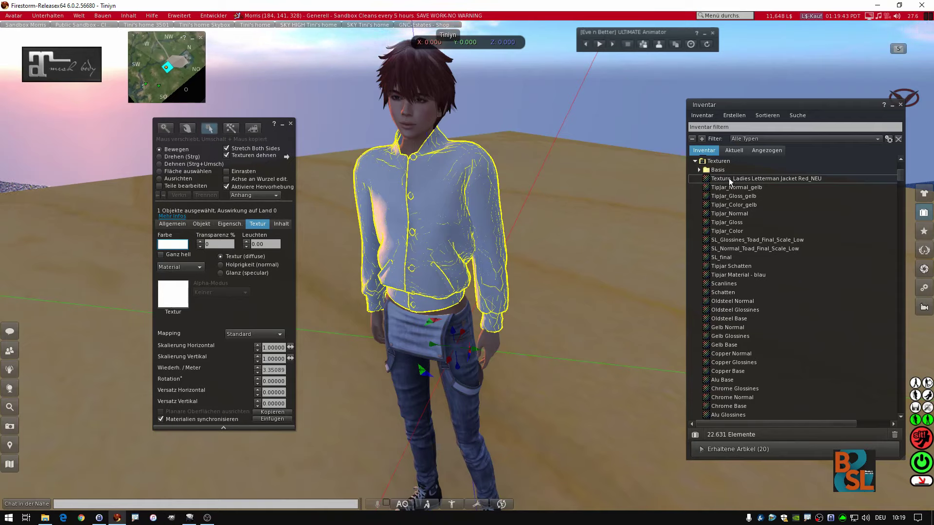
left_click_drag(730, 178, 466, 230)
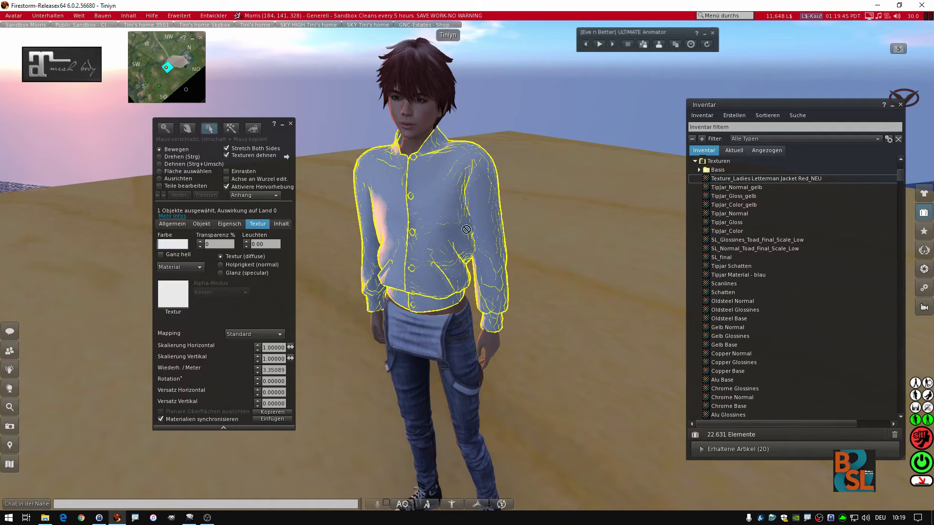
left_click_drag(180, 296, 180, 297)
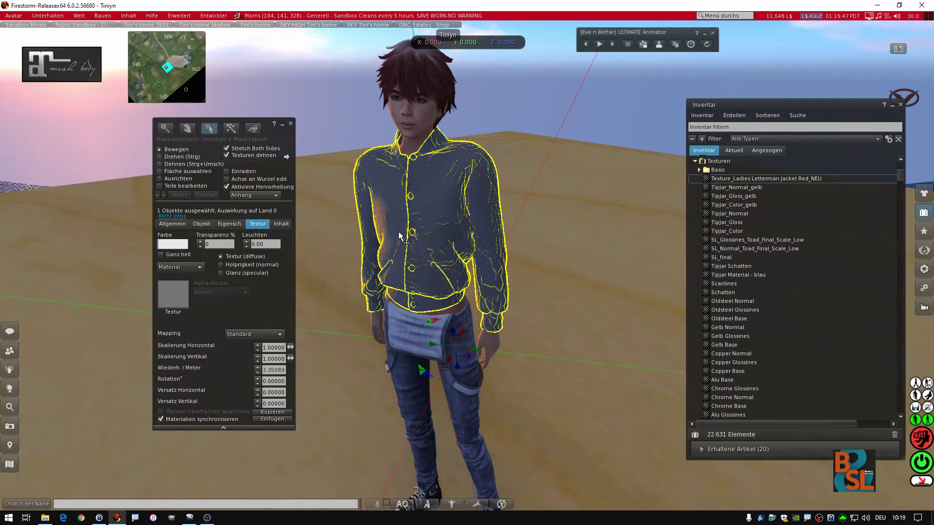
Leave edit mode and orbit the camera to inspect the jacket's front and back.
left_click(437, 221, "alt")
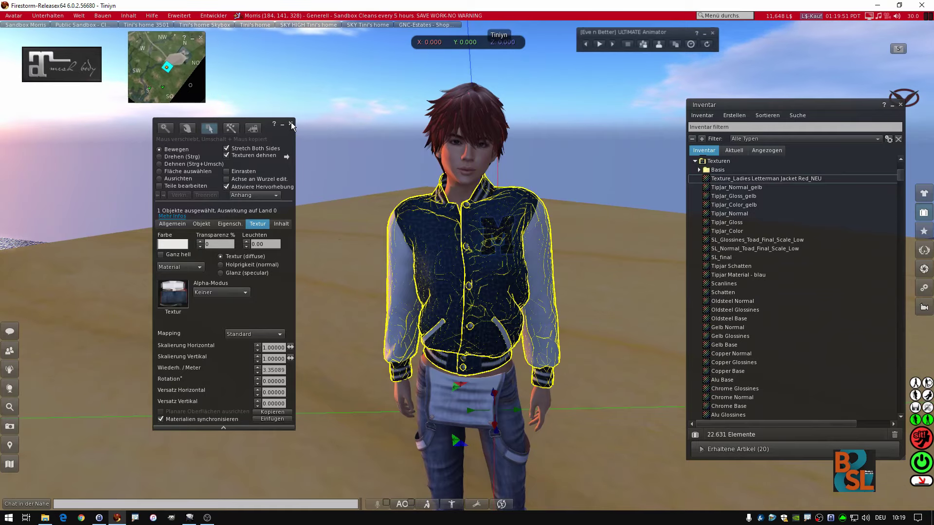
key("Escape")
left_click(484, 287, "alt")
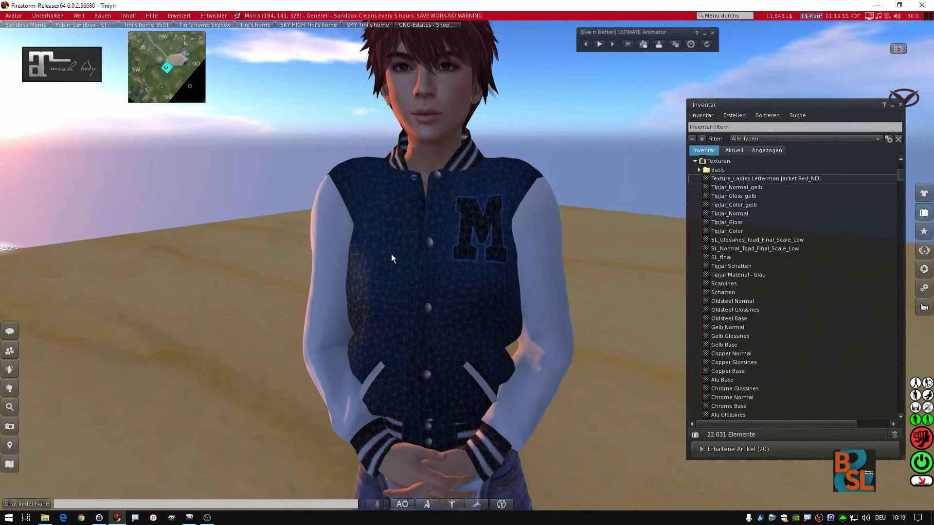
mouse_move(391, 254)
left_mouse_down()
mouse_move(536, 258)
mouse_move(513, 281)
mouse_move(657, 284)
mouse_move(464, 261)
left_mouse_up()
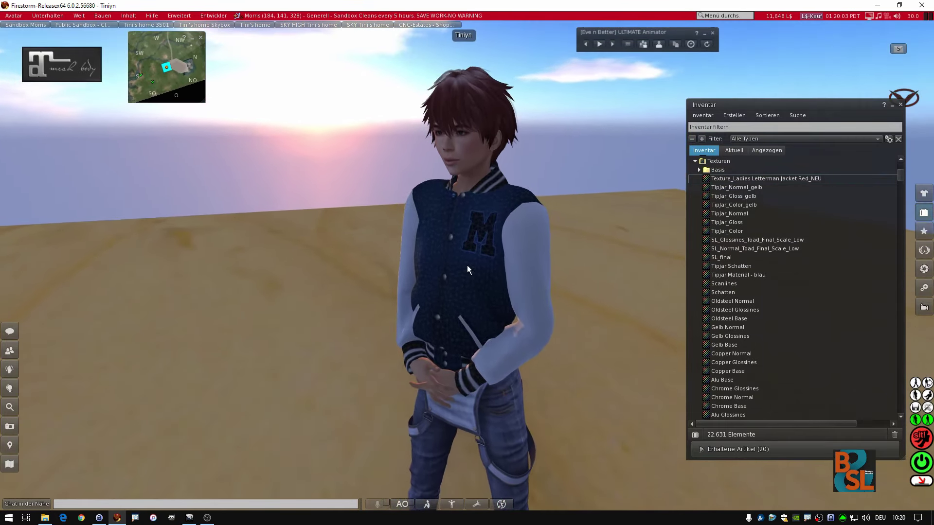
Back in GIMP, clear the current selection on the jacket texture.
left_click(190, 518)
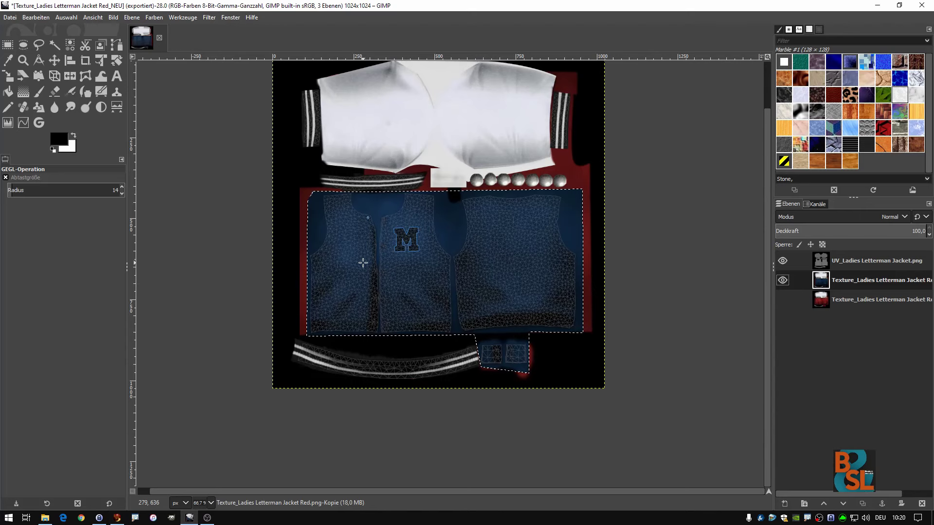
left_click(67, 18)
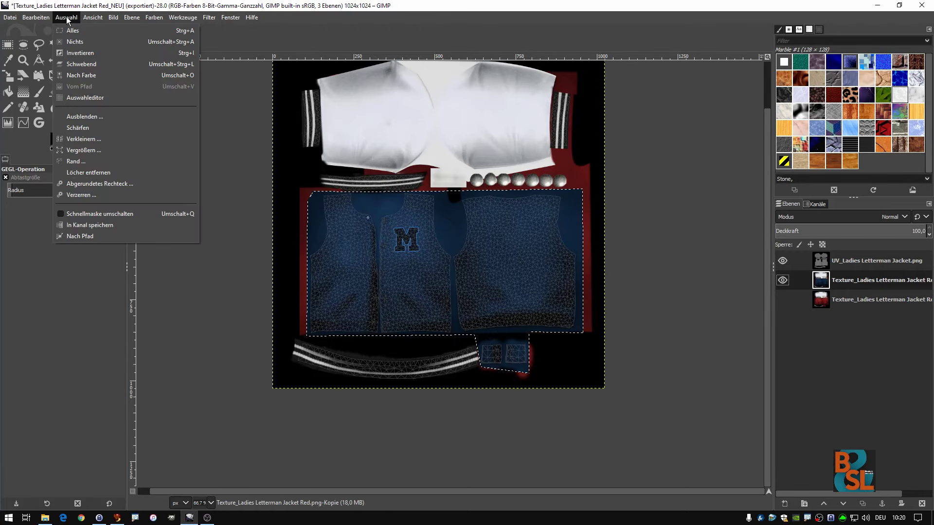
left_click(83, 44)
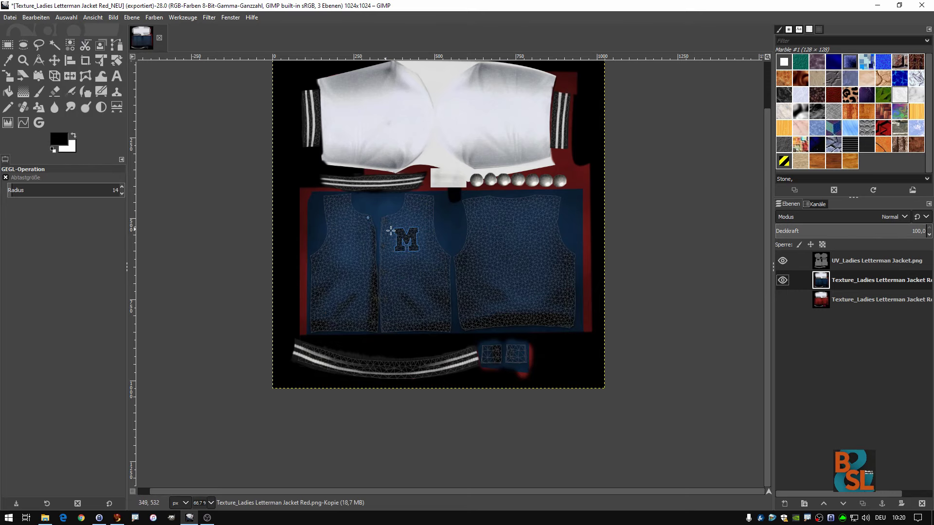
scroll(437, 228, "up", 2)
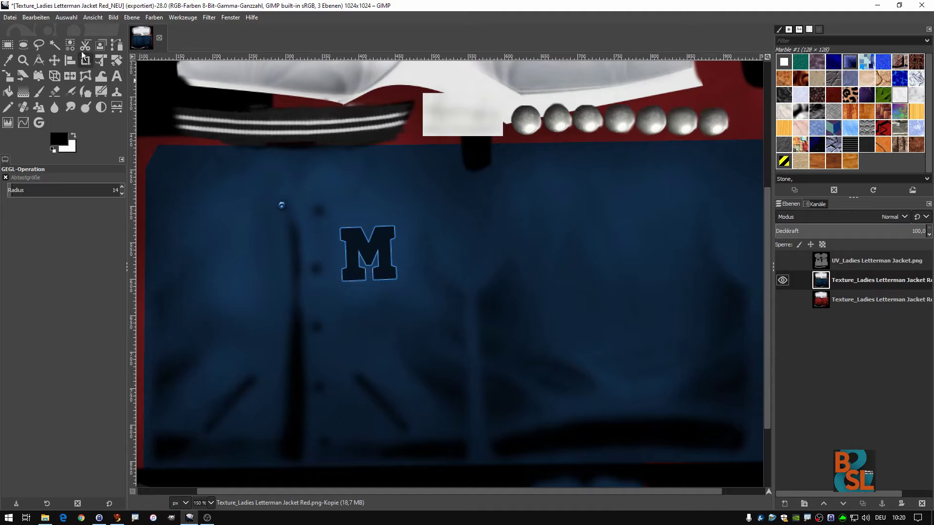
Export the texture over Texture_Ladies Letterman Jacket Red_NEU.png and bring up Firestorm.
left_click(39, 19)
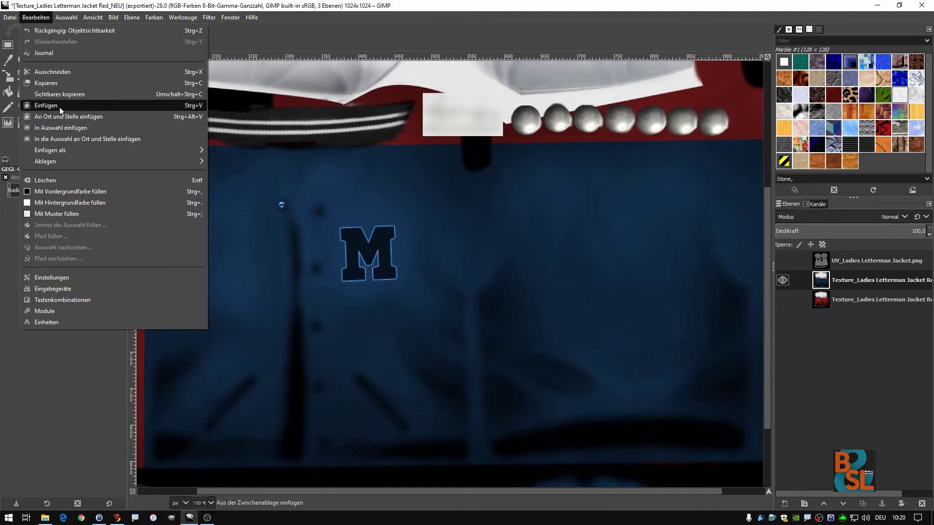
mouse_move(10, 17)
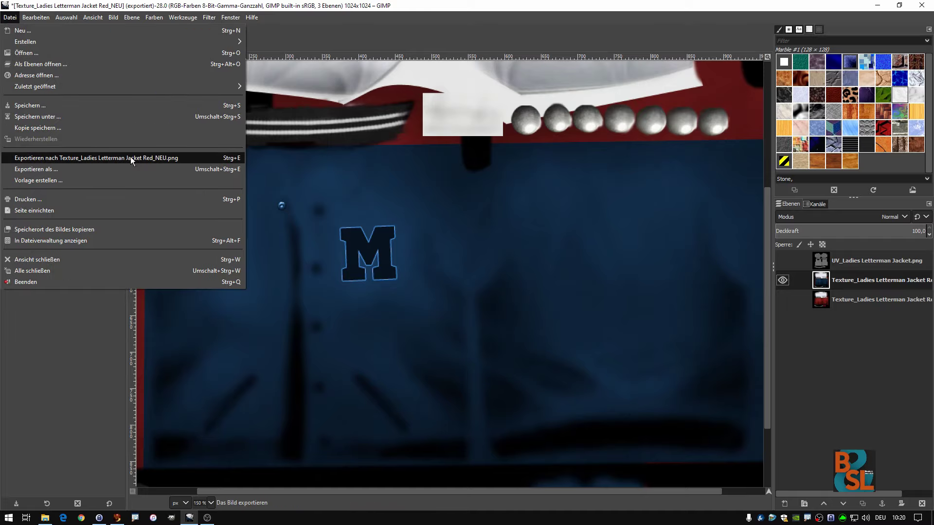
left_click(155, 159)
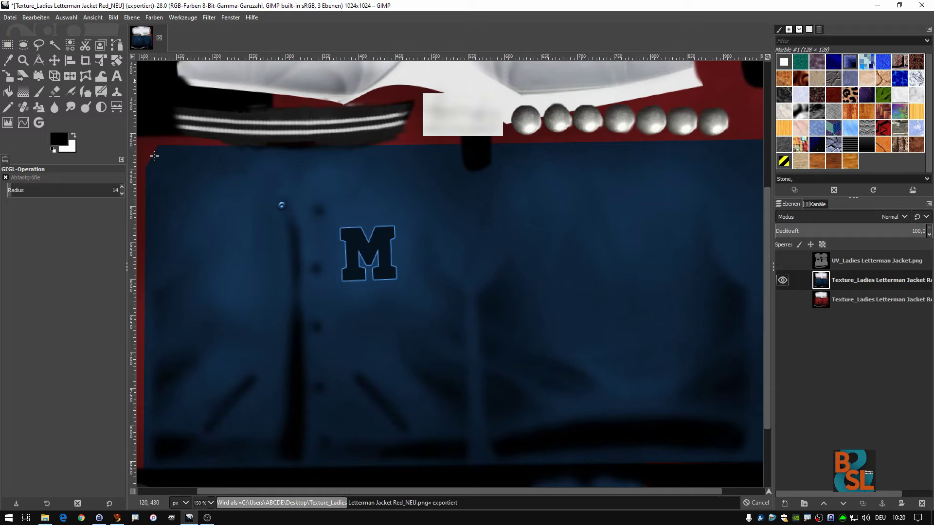
left_click(117, 517)
scroll(426, 267, "up", 2)
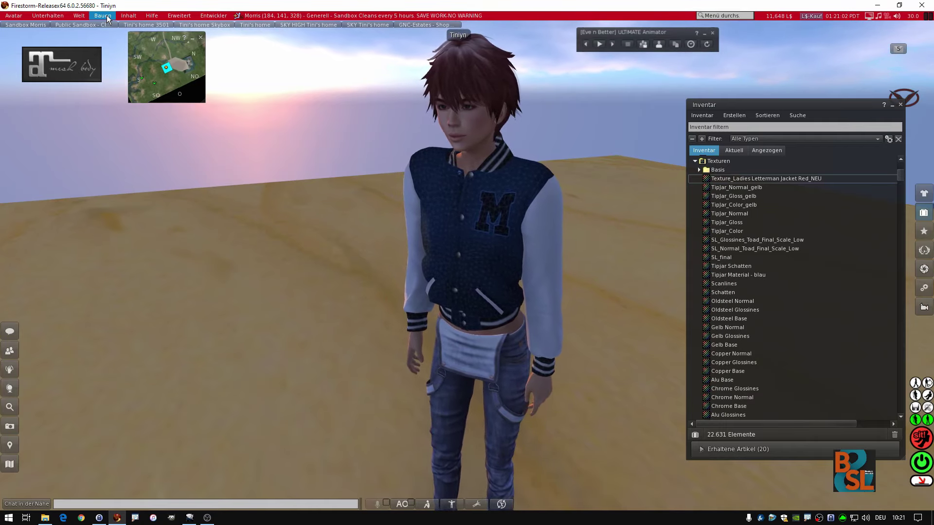
Put the avatar's worn jacket into edit mode and open its Textur tab texture picker.
left_click(108, 18)
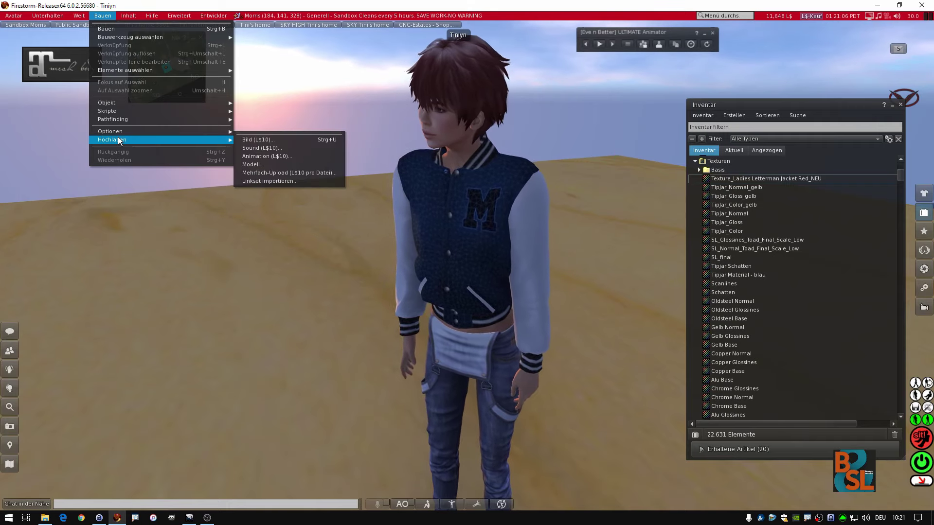
right_click(443, 195)
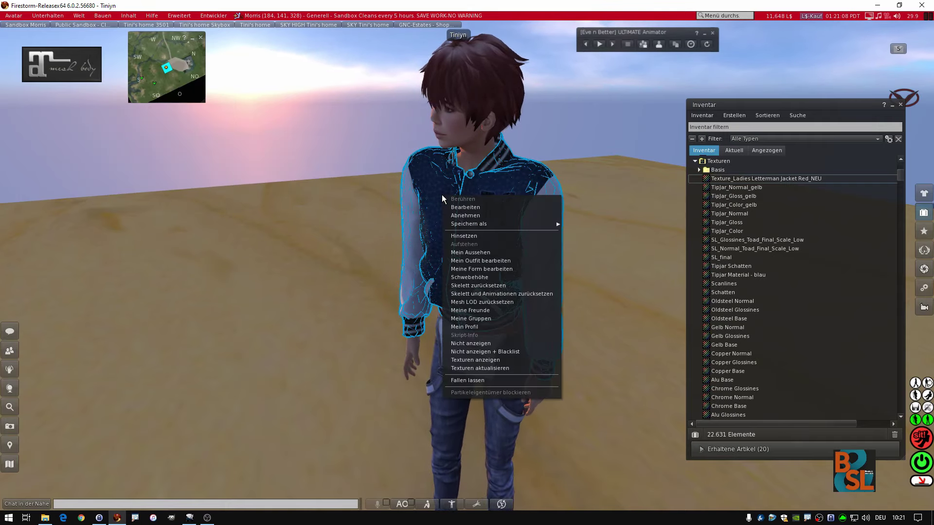
left_click(459, 208)
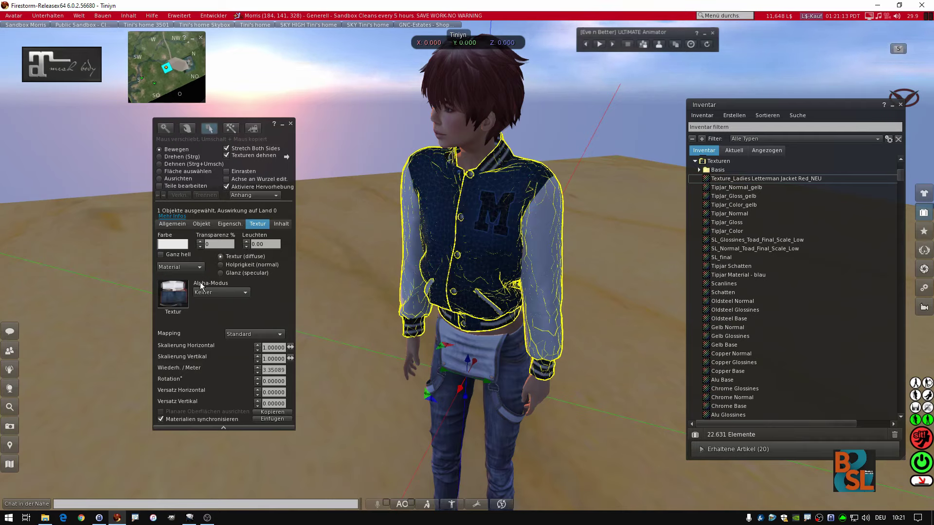
left_click(177, 302)
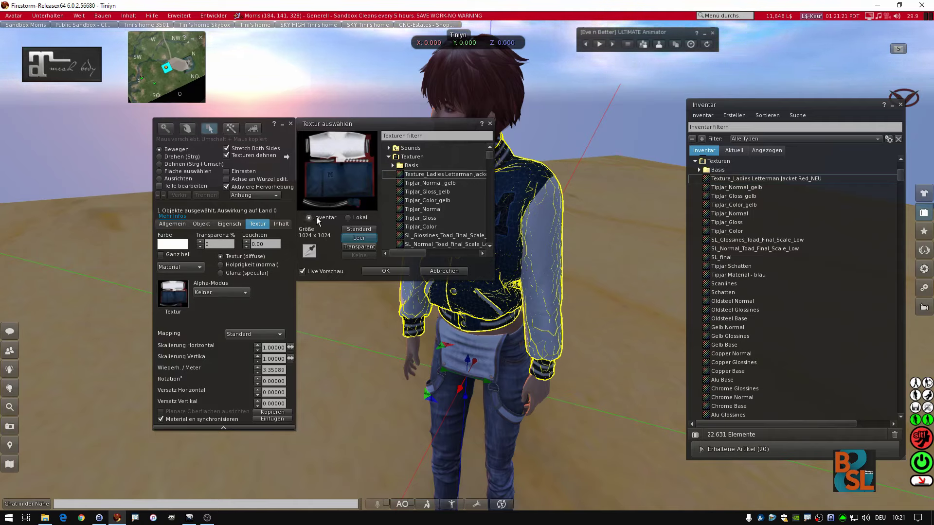
Swap the old local texture for Desktop's Texture_Ladies Letterman Jacket Red_NEU.png and apply it.
left_click(352, 218)
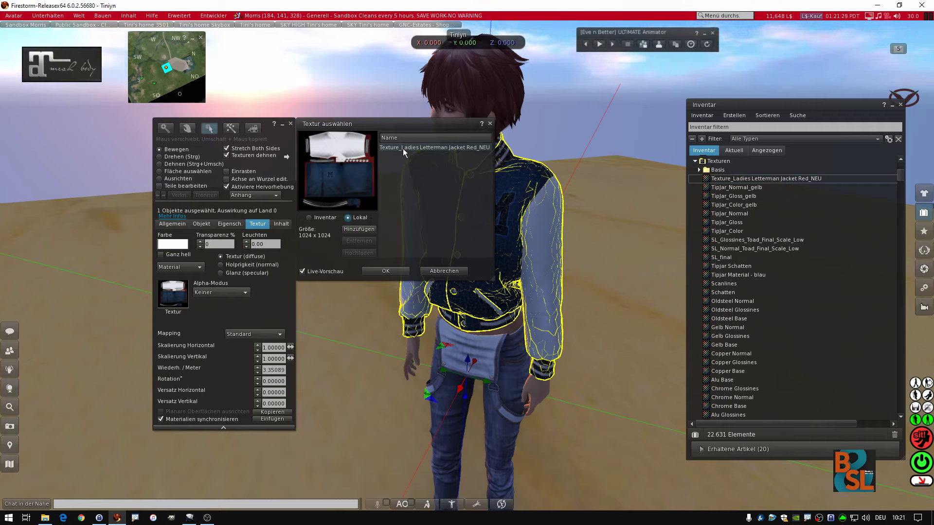
left_click(404, 148)
left_click(358, 240)
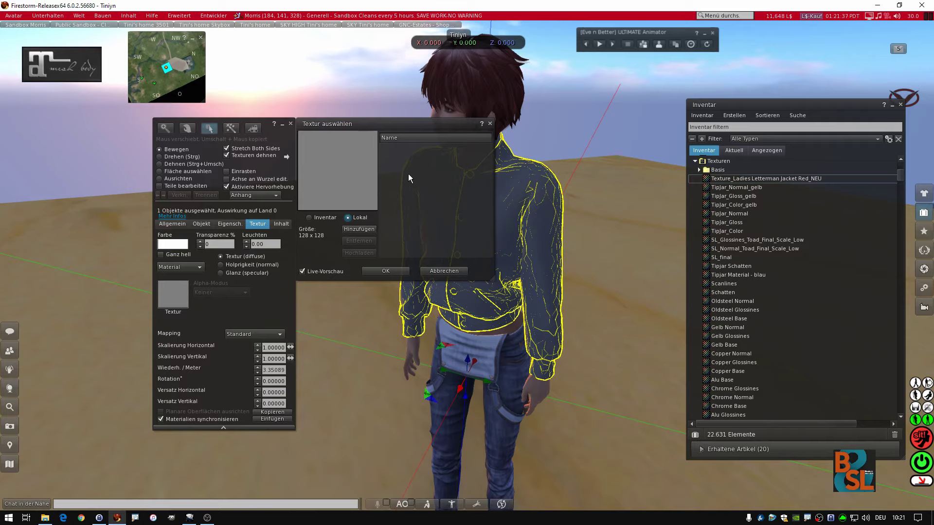
left_click(367, 228)
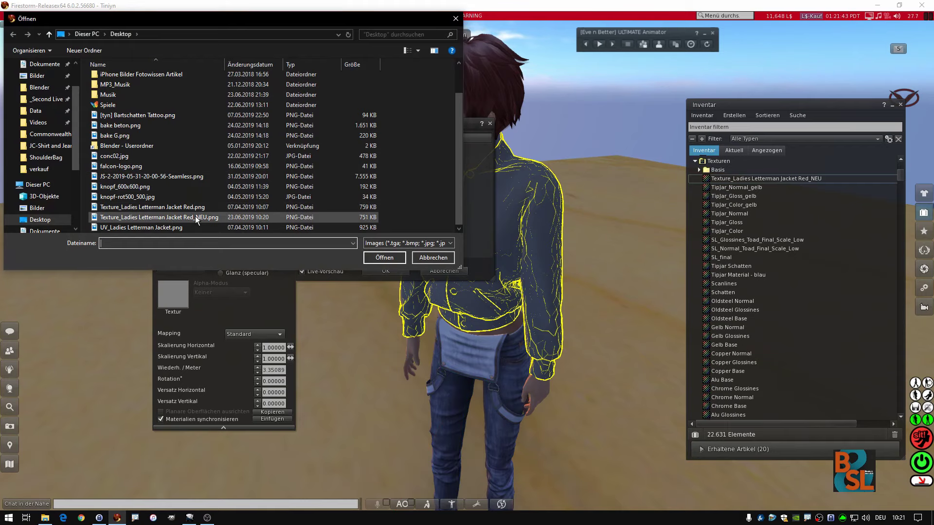
double_click(201, 219)
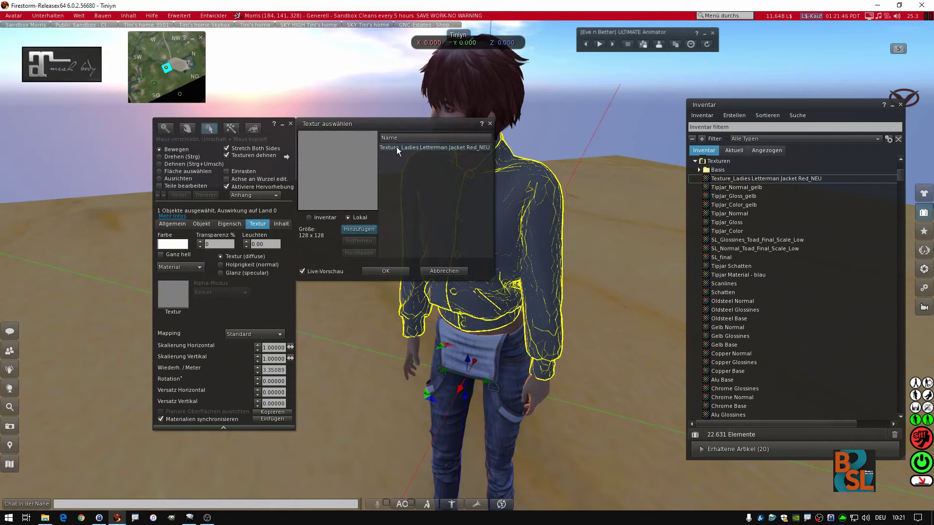
left_click(396, 147)
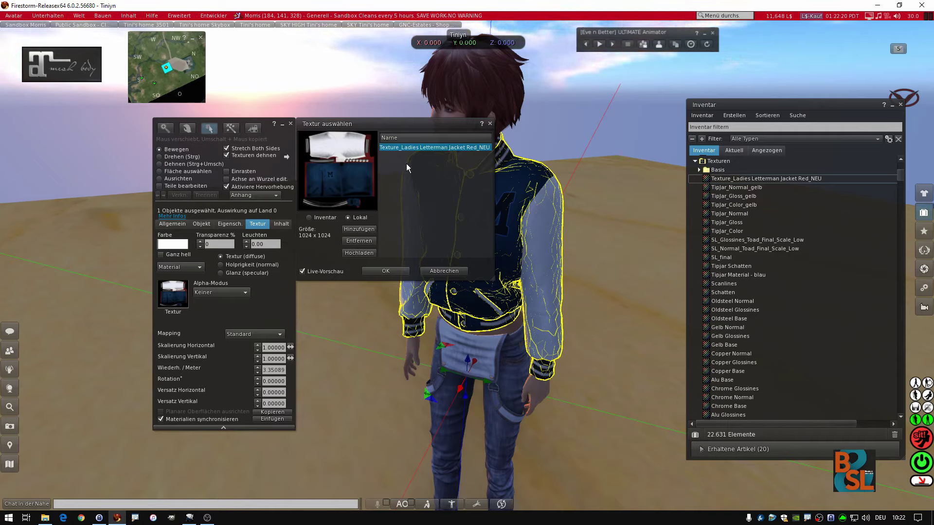
left_click(392, 270)
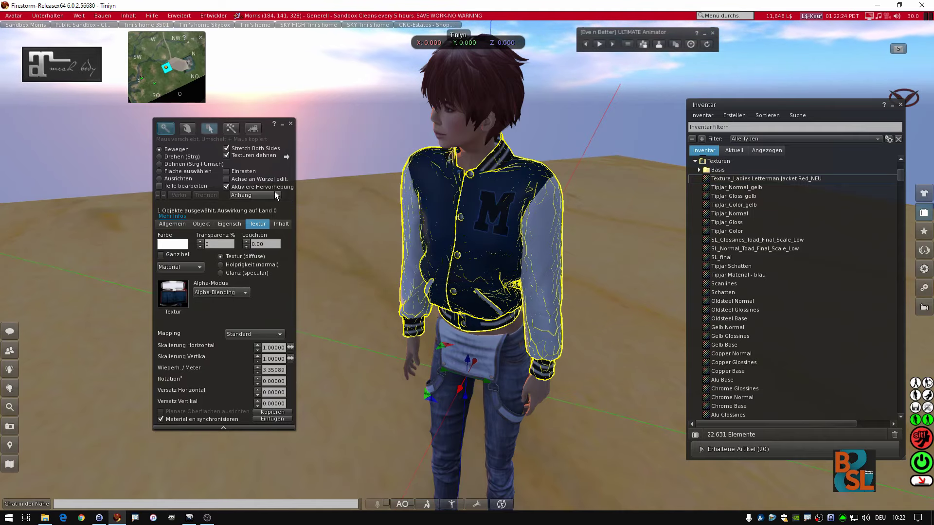
Close the build floater and orbit the camera around the avatar's side, back and front.
left_click(291, 124)
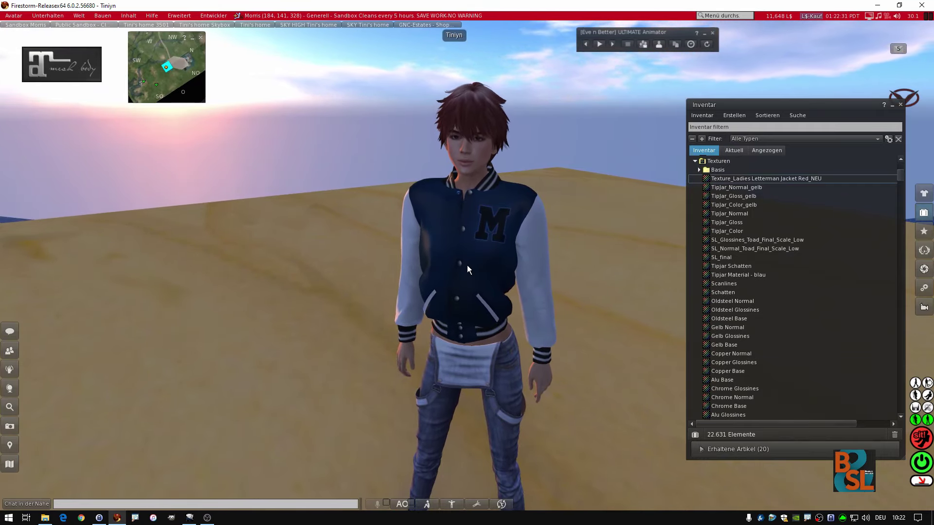
mouse_move(472, 247)
left_mouse_down()
mouse_move(438, 247)
mouse_move(467, 247)
left_mouse_up()
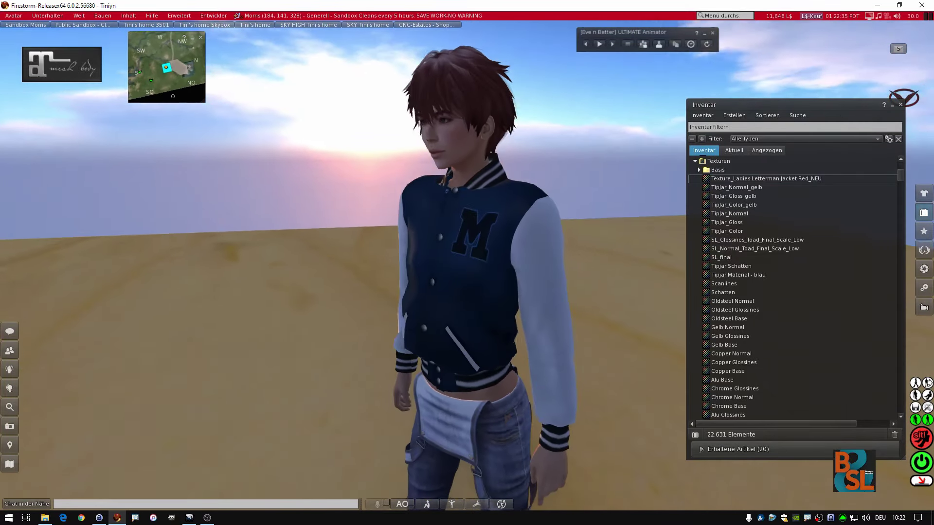
key("Escape")
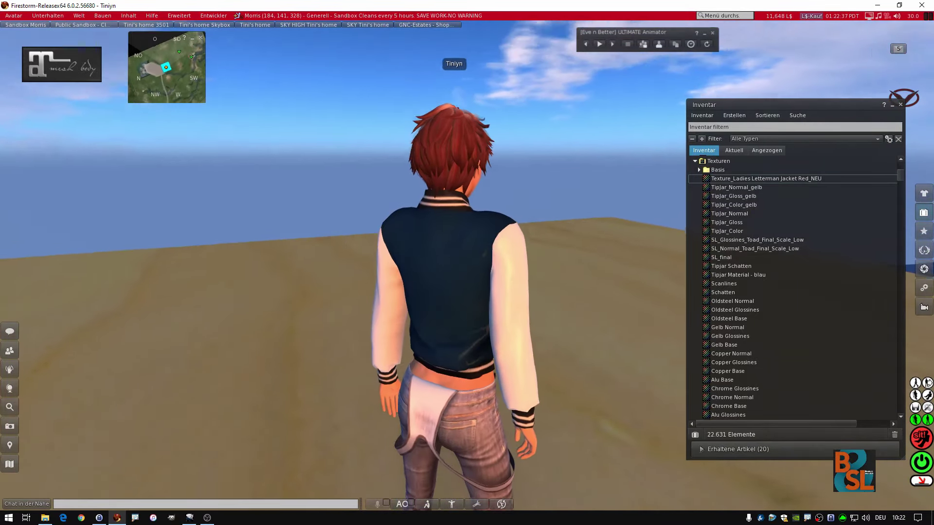
left_click_drag(467, 247, 506, 247)
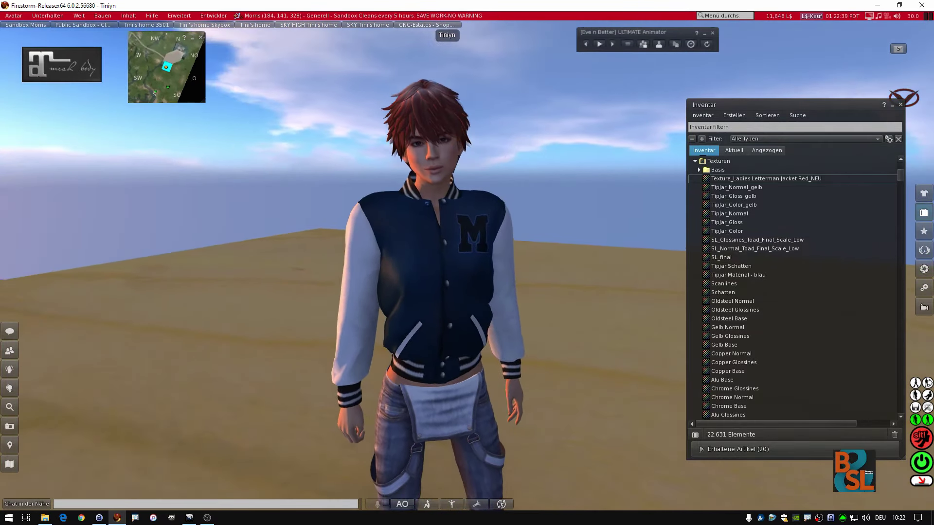
left_click_drag(467, 265, 438, 265)
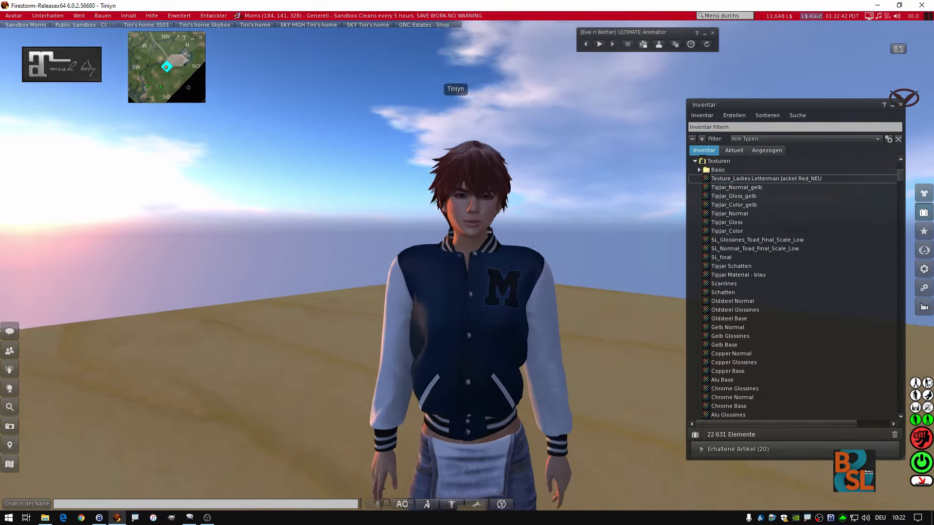
Zoom in on the jacket's collar and chest for a close look, then return to GIMP.
scroll(467, 255, "up", 5)
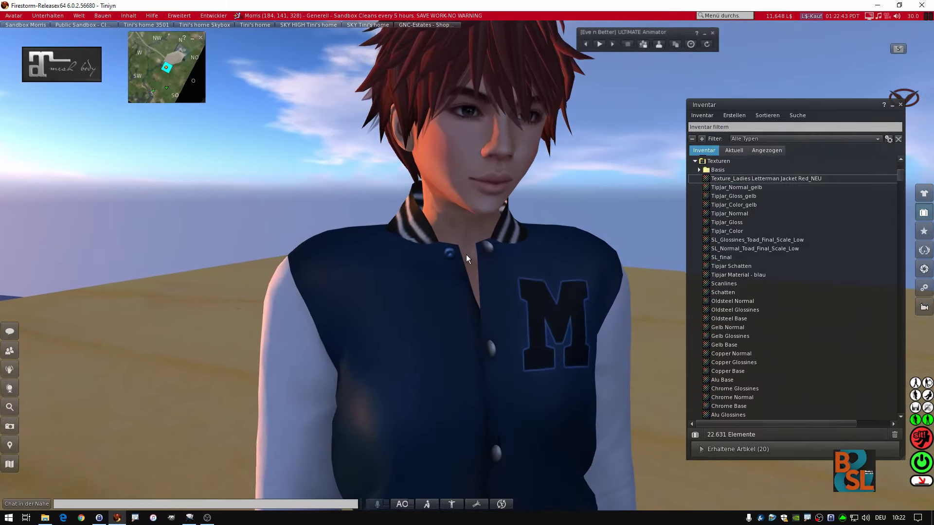
left_click(450, 251, "alt")
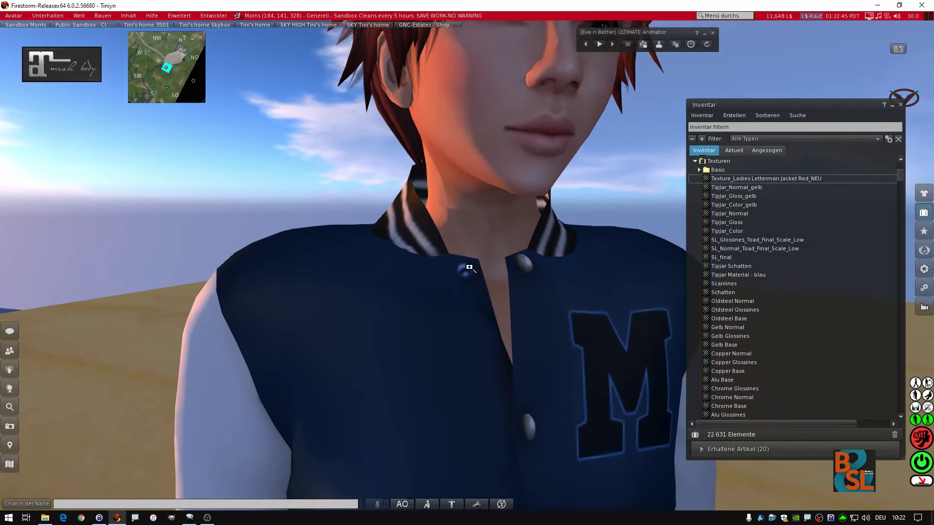
left_click_drag(469, 268, 415, 273)
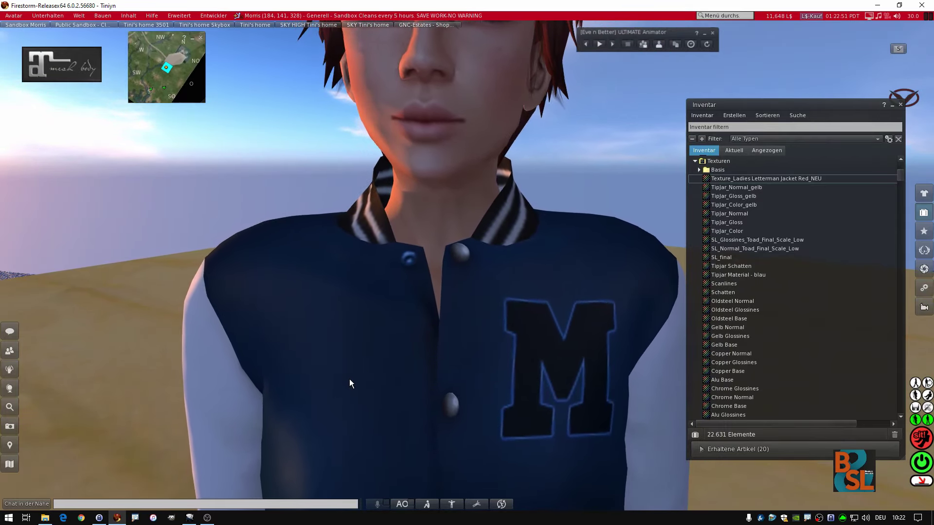
scroll(349, 378, "down", 5)
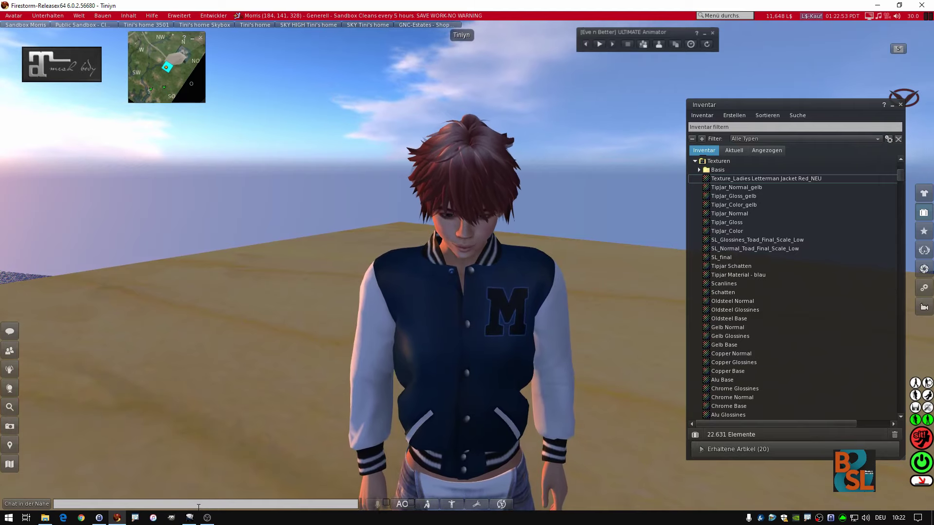
left_click(190, 517)
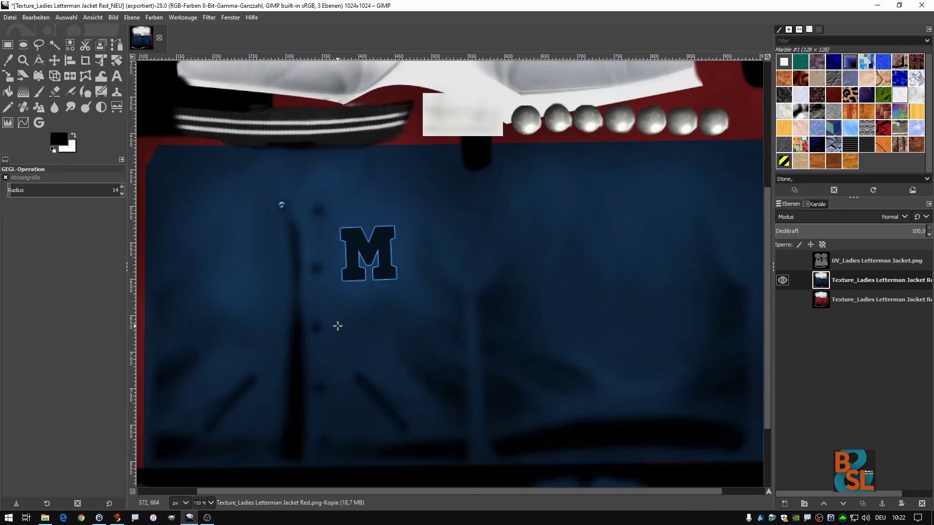
Show the red texture layer, then hide and re-show the blue layer to compare them.
scroll(263, 198, "up", 2)
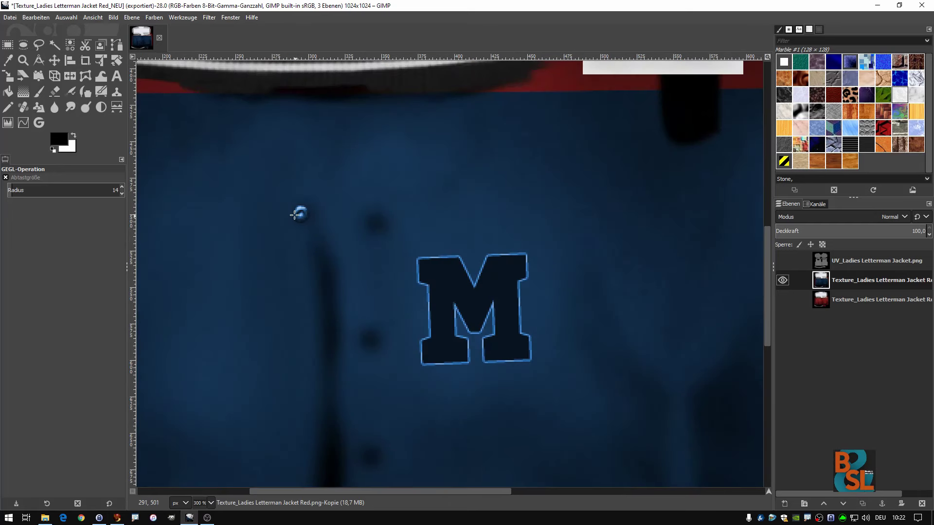
scroll(292, 214, "down", 2)
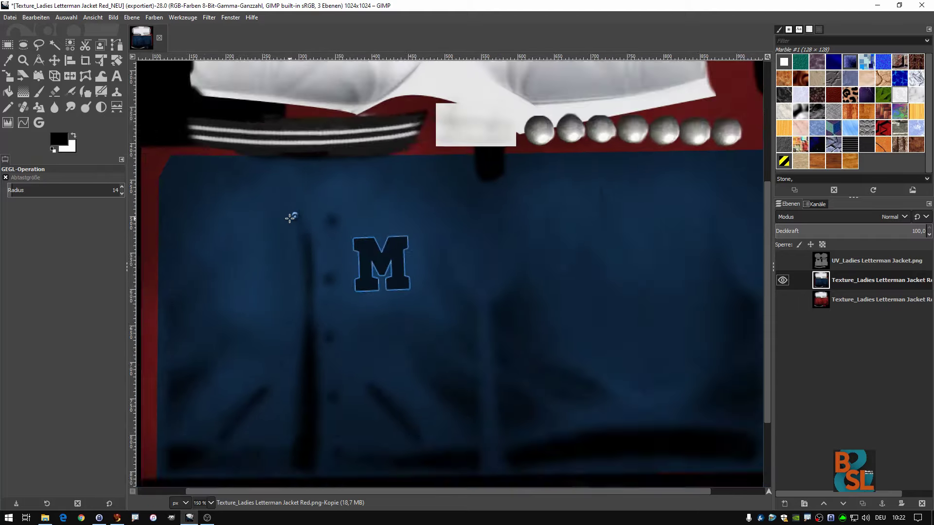
scroll(291, 214, "down", 2)
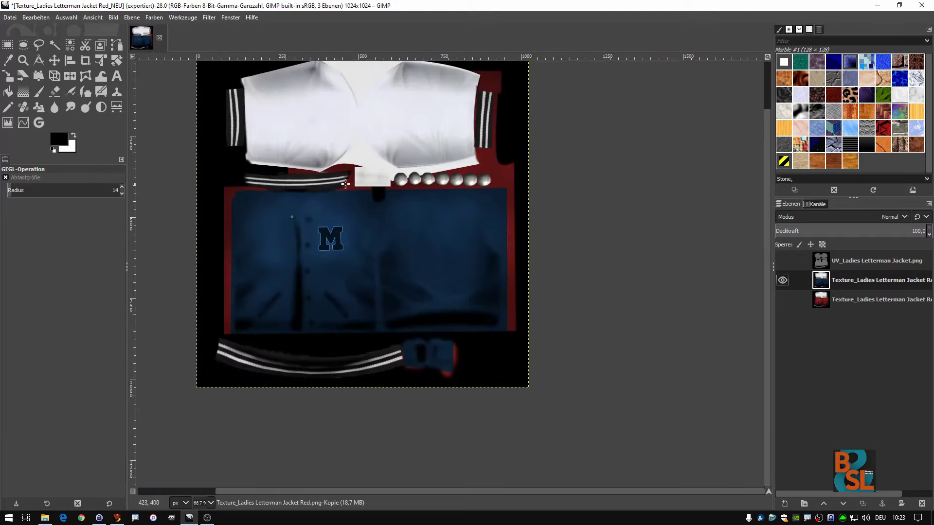
scroll(274, 219, "up", 1)
scroll(274, 219, "up", 1)
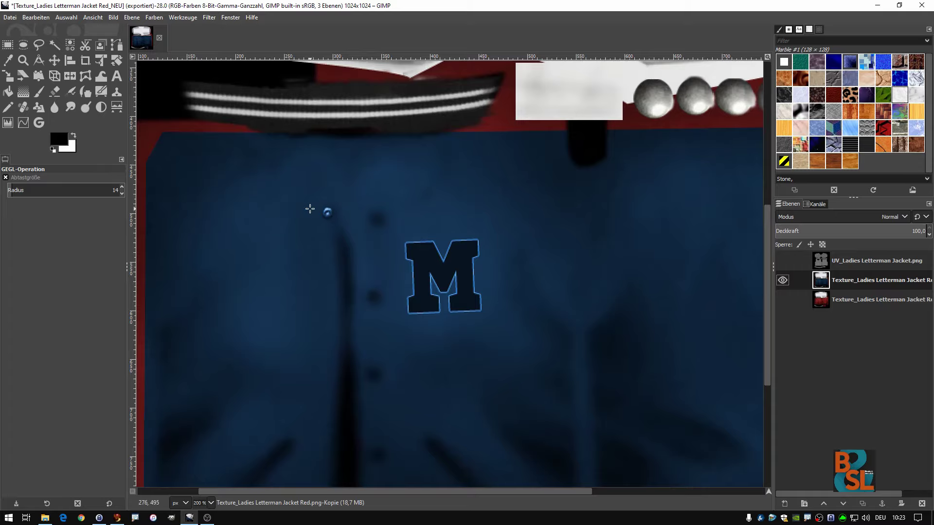
scroll(310, 209, "up", 3)
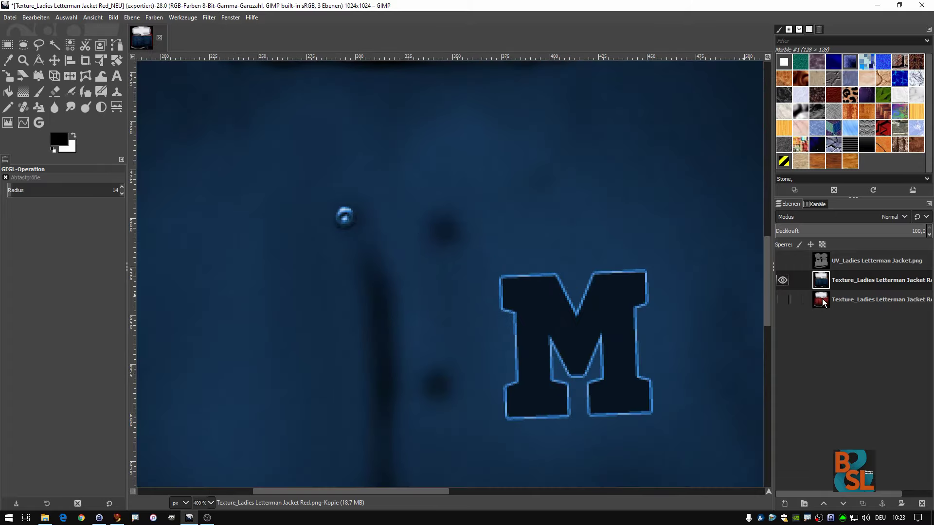
left_click(785, 300)
left_click(783, 281)
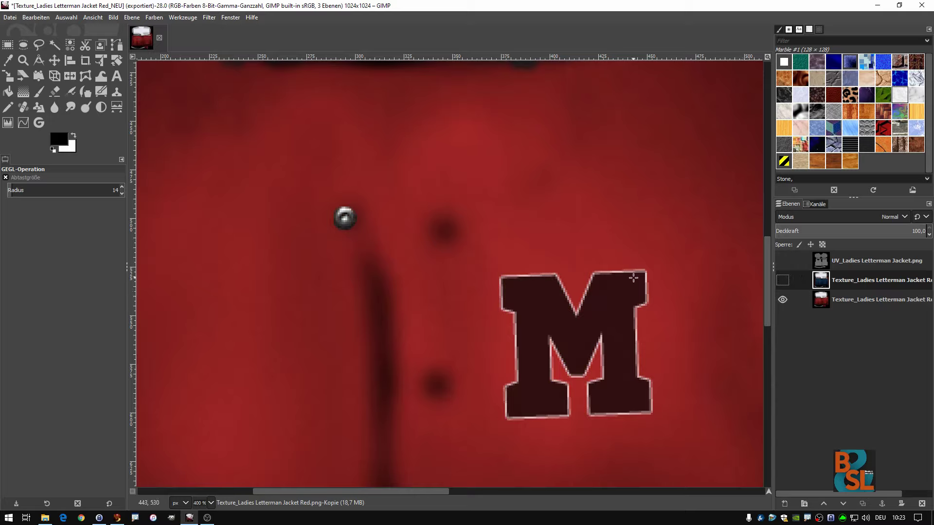
left_click(784, 281)
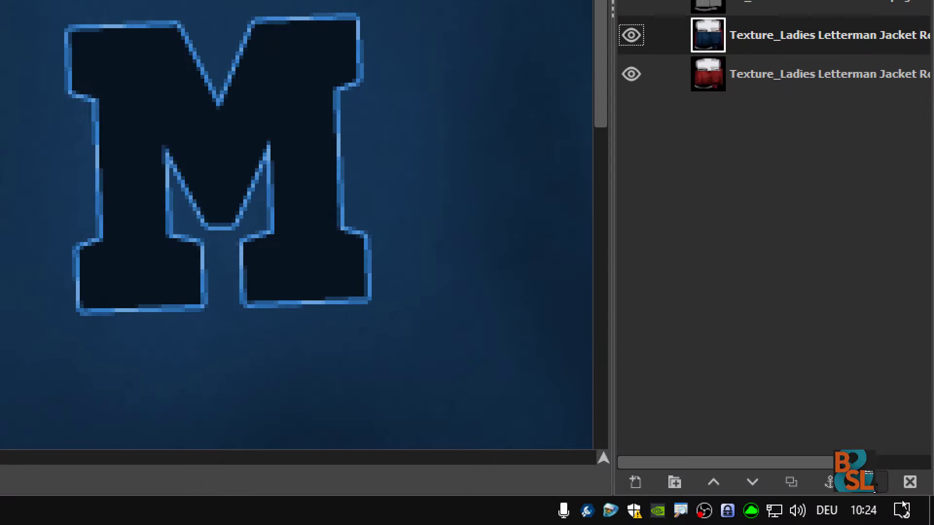
Add a fully white, opaque layer mask to the blue texture copy layer.
left_click(871, 492)
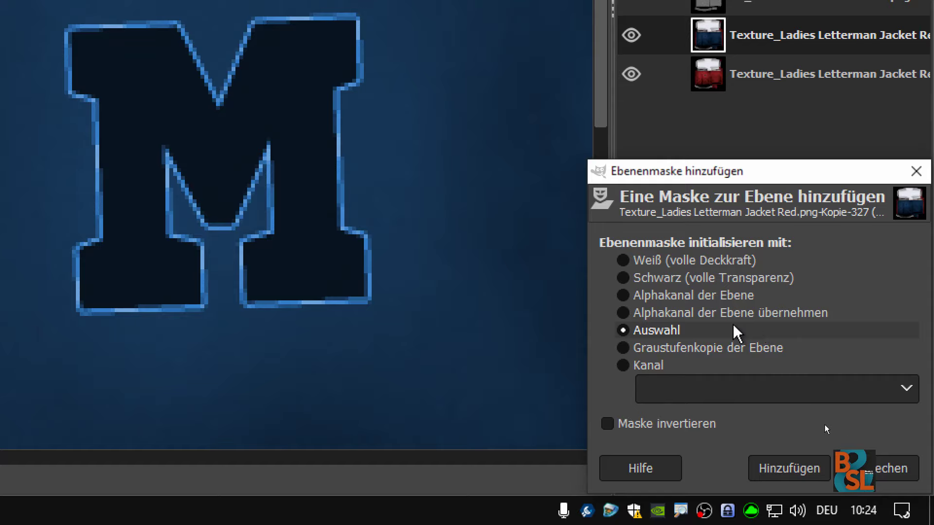
left_click(639, 262)
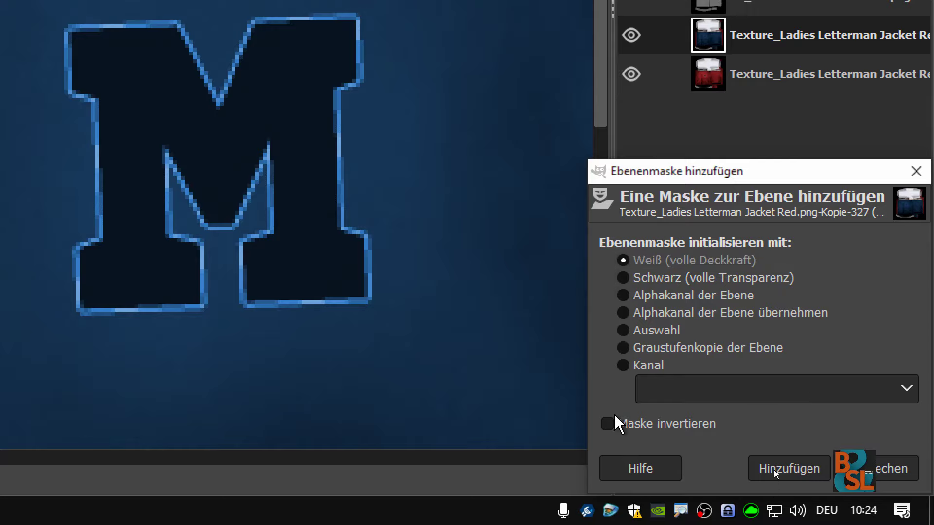
left_click(802, 469)
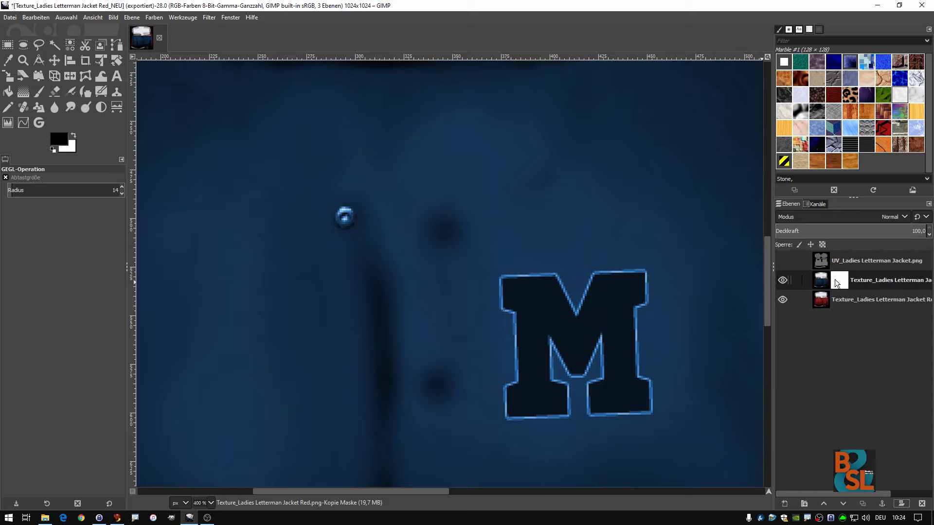
With the Paintbrush on the copied jacket layer, zoom in and paint the stud's centre dark grey.
left_click(839, 281)
left_click(40, 94)
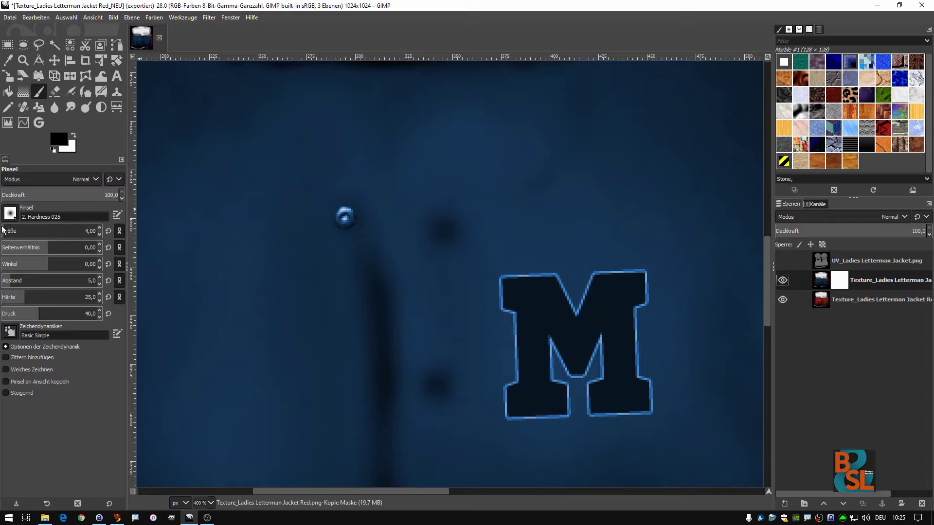
scroll(344, 216, "up", 1, "ctrl")
scroll(344, 215, "up", 3, "ctrl")
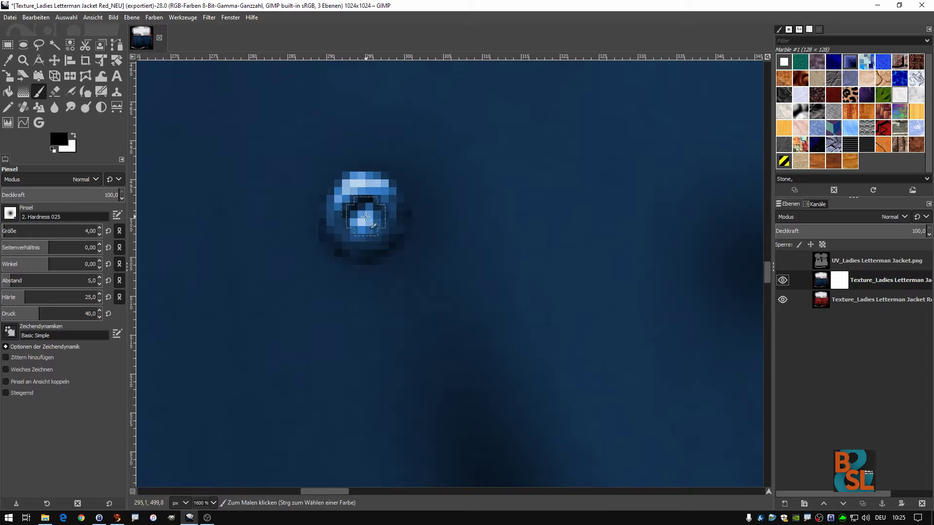
mouse_move(366, 220)
left_mouse_down()
mouse_move(358, 203)
mouse_move(394, 219)
left_mouse_up()
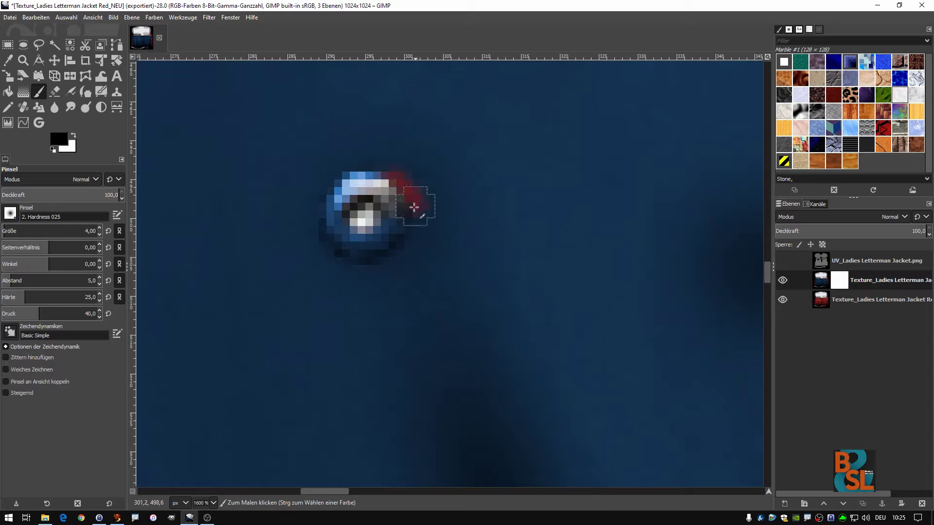
left_click_drag(395, 220, 398, 206)
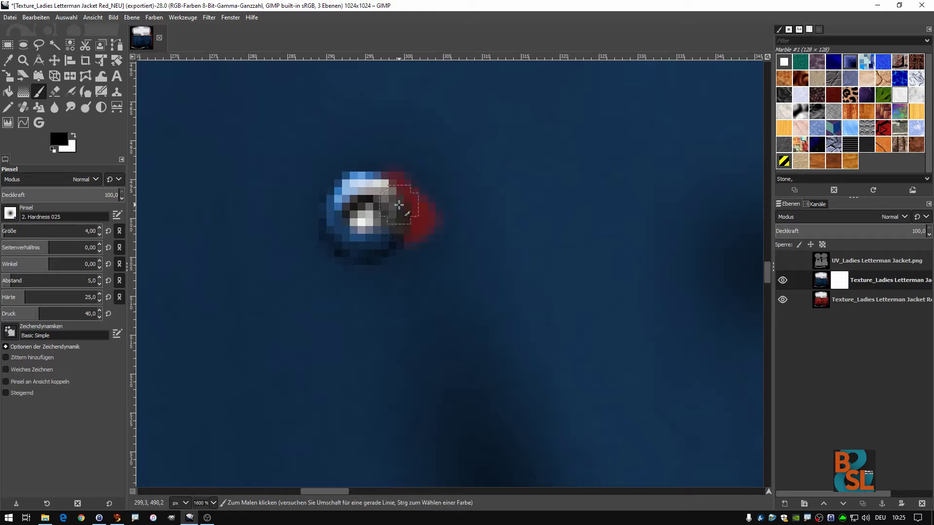
Toggle the red bottom layer to check, then repaint the stud's blue edge grey and white.
left_click(782, 300)
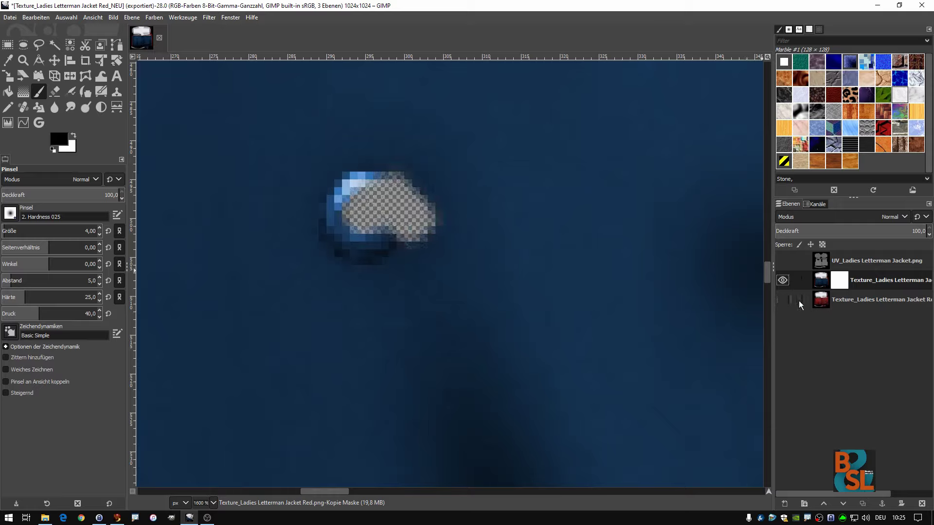
left_click(784, 301)
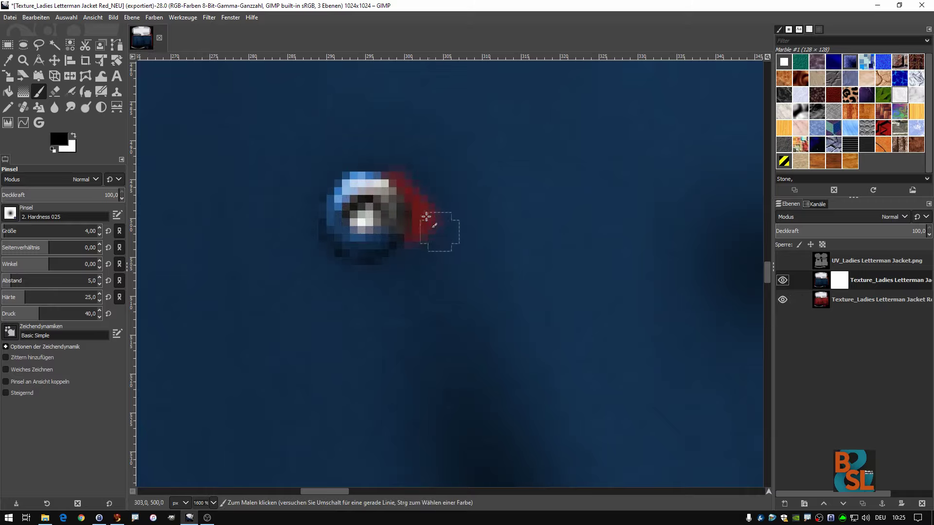
mouse_move(358, 190)
left_mouse_down()
mouse_move(364, 248)
mouse_move(374, 234)
mouse_move(394, 237)
mouse_move(323, 235)
mouse_move(334, 192)
mouse_move(360, 180)
mouse_move(363, 212)
mouse_move(338, 187)
mouse_move(365, 170)
mouse_move(341, 225)
mouse_move(360, 249)
mouse_move(343, 201)
mouse_move(363, 171)
mouse_move(372, 195)
mouse_move(365, 242)
mouse_move(374, 210)
left_mouse_up()
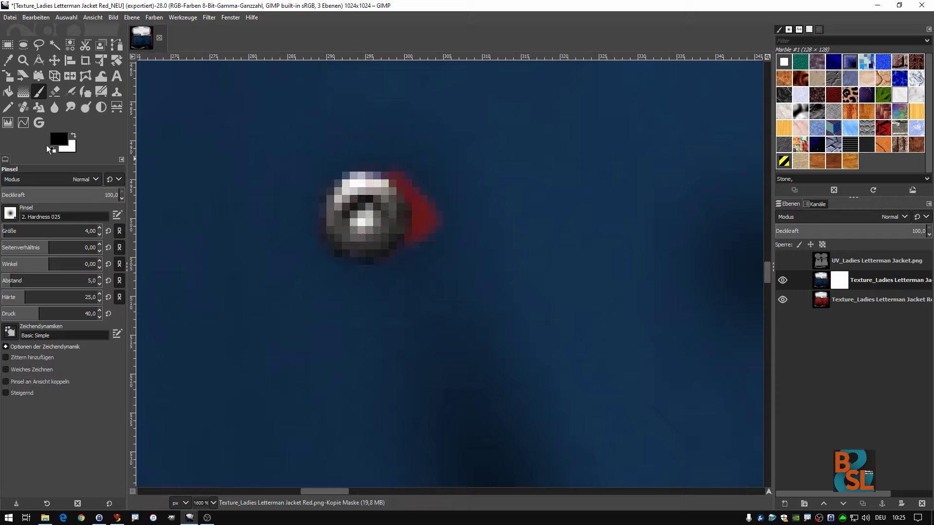
Swap to white and paint out the red fringe beside the stud, then zoom out.
left_click(74, 133)
mouse_move(421, 196)
left_mouse_down()
mouse_move(450, 197)
mouse_move(441, 243)
mouse_move(436, 205)
mouse_move(409, 267)
mouse_move(435, 212)
mouse_move(407, 167)
mouse_move(426, 217)
mouse_move(401, 269)
mouse_move(417, 250)
mouse_move(423, 198)
mouse_move(409, 167)
mouse_move(409, 183)
mouse_move(387, 152)
mouse_move(423, 195)
mouse_move(419, 233)
mouse_move(393, 273)
mouse_move(329, 273)
left_mouse_up()
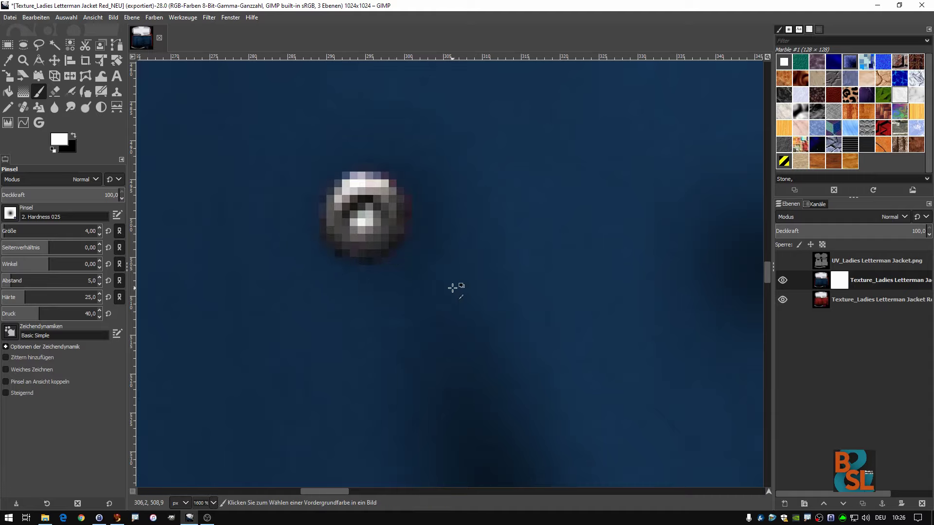
scroll(452, 288, "down", 5, "ctrl")
scroll(462, 290, "down", 2, "ctrl")
scroll(467, 292, "down", 1, "ctrl")
scroll(470, 293, "up", 5, "ctrl")
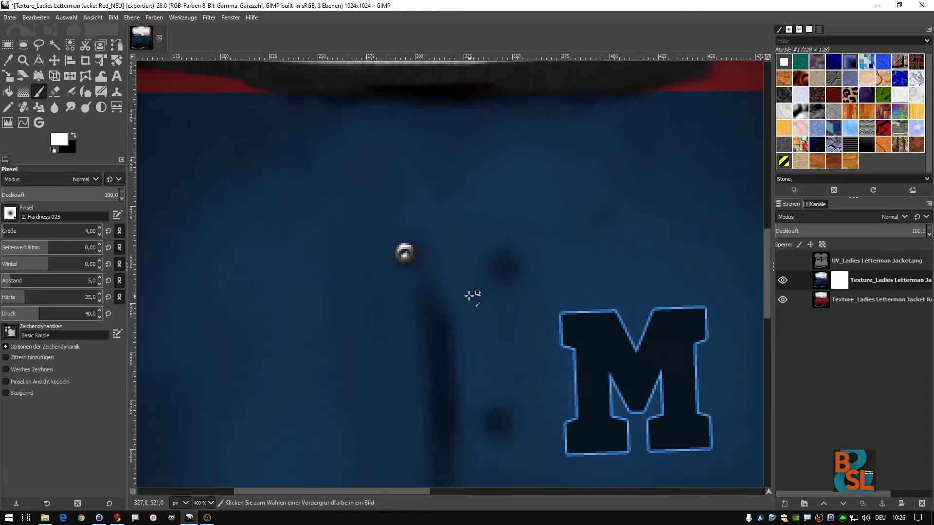
scroll(471, 294, "up", 2, "ctrl")
scroll(428, 254, "up", 1, "ctrl")
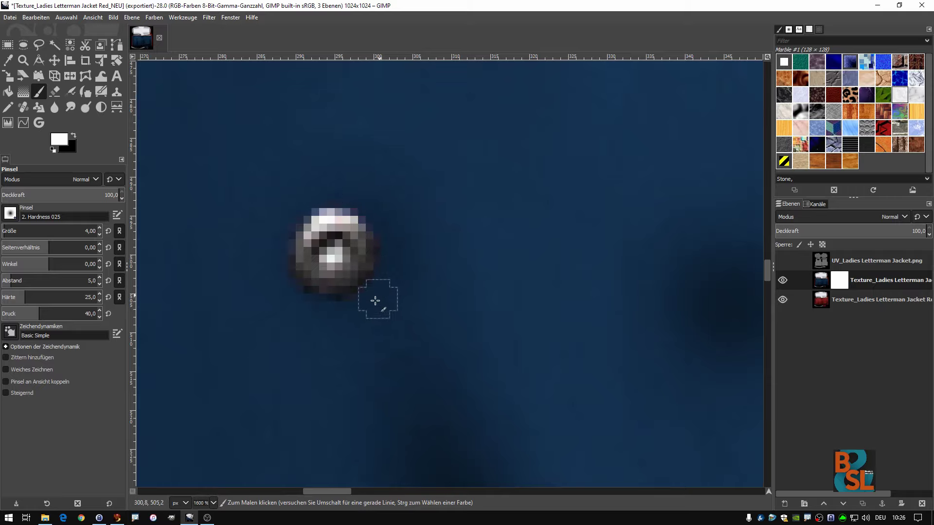
scroll(438, 296, "down", 4, "ctrl")
scroll(474, 304, "down", 1, "ctrl")
scroll(520, 311, "down", 2, "ctrl")
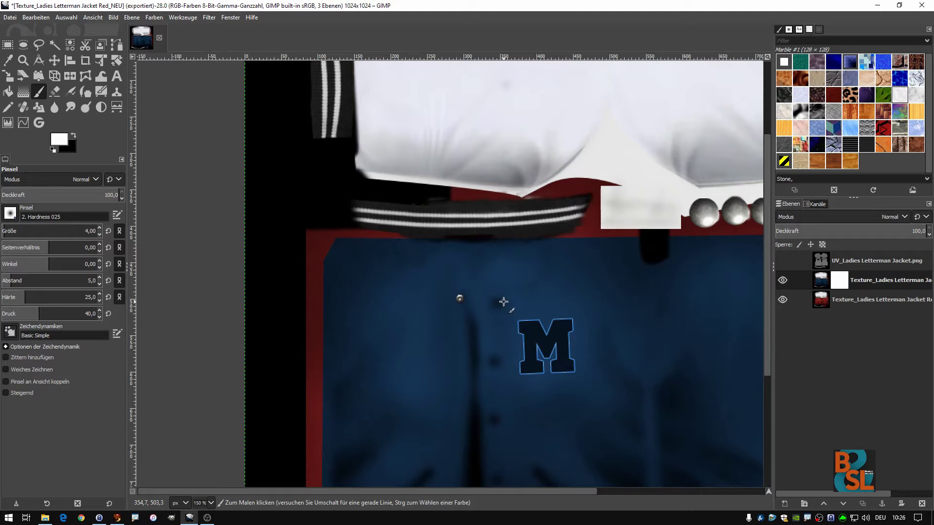
Export over Texture_Ladies Letterman Jacket Red_NEU.png and switch to Firestorm to preview.
left_click(12, 21)
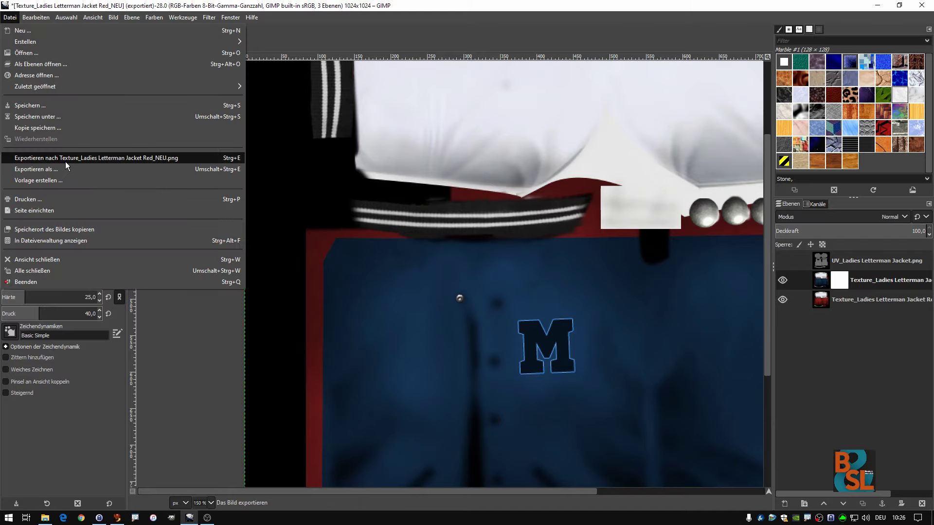
left_click(100, 156)
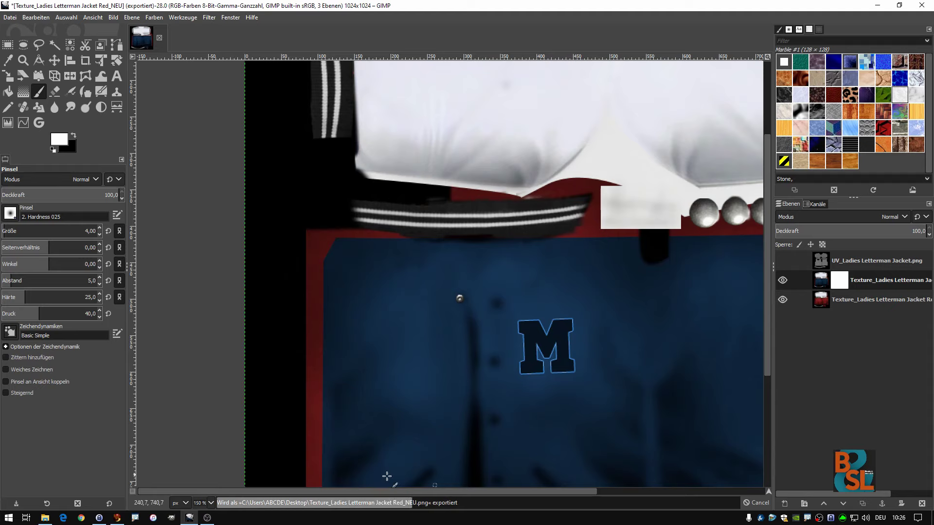
left_click(117, 517)
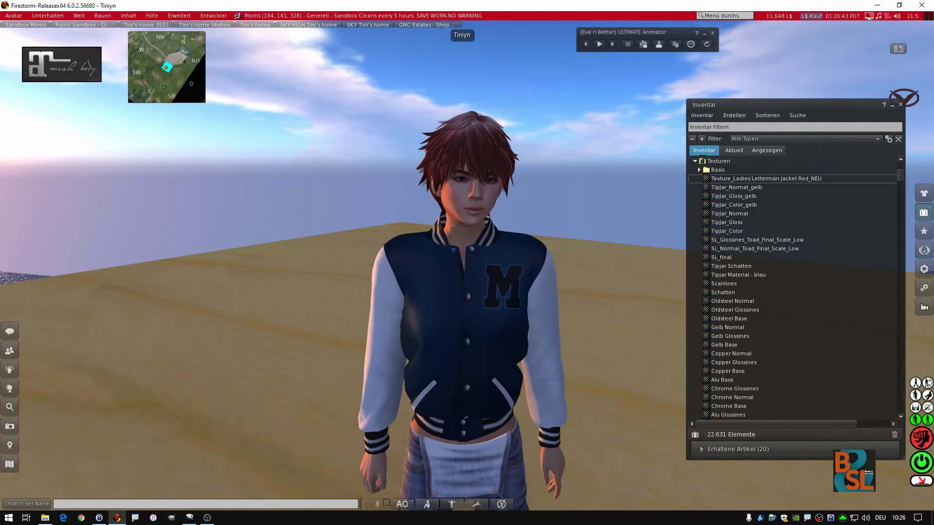
Zoom and orbit the Firestorm camera to view the jacket's grey-silver snaps from above.
scroll(458, 264, "up", 5)
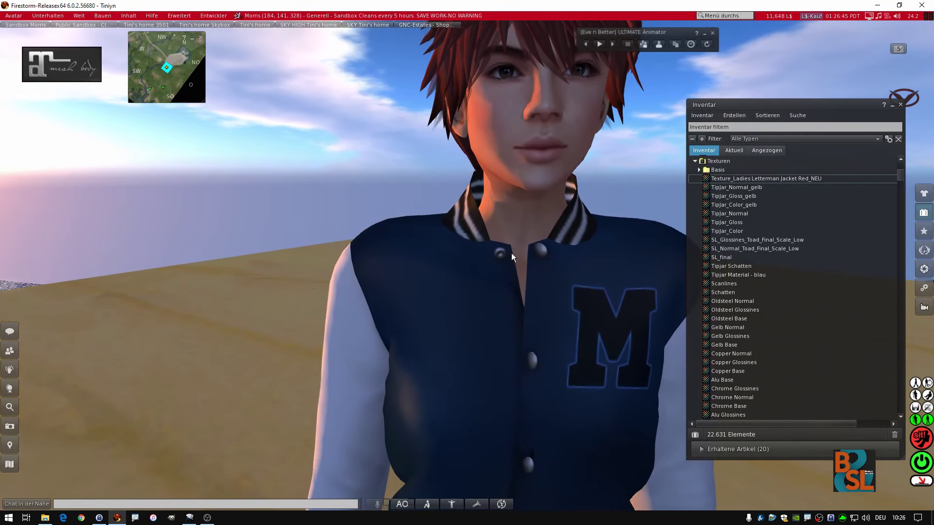
scroll(486, 292, "down", 5)
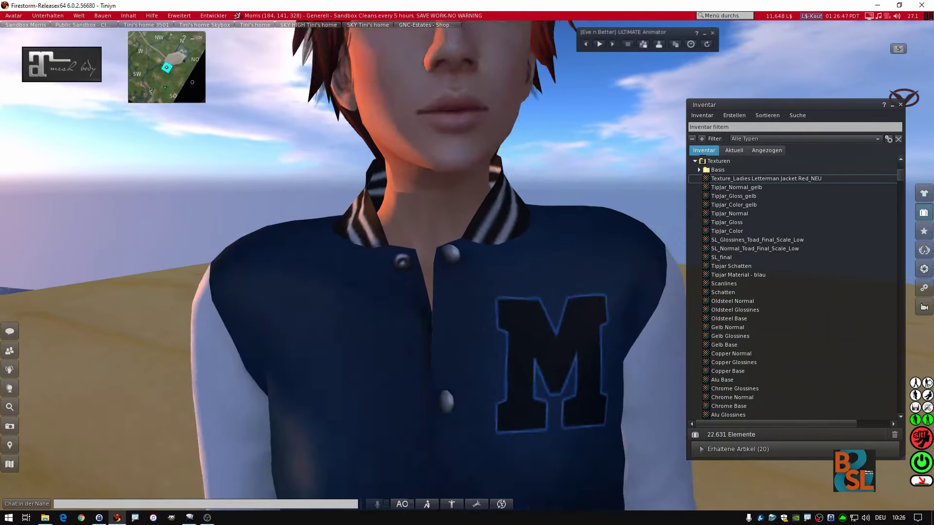
scroll(479, 308, "down", 3)
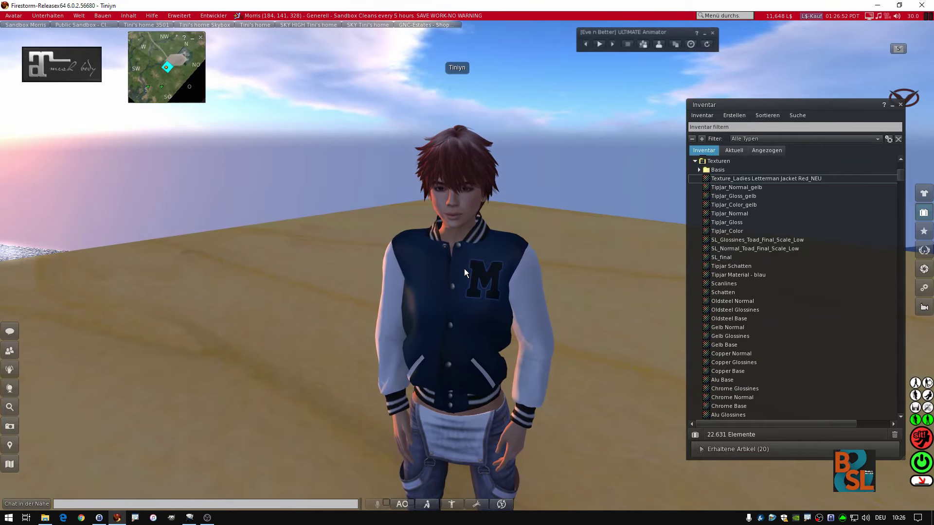
mouse_move(465, 291)
left_mouse_down()
mouse_move(445, 208)
mouse_move(466, 345)
mouse_move(560, 341)
mouse_move(441, 209)
left_mouse_up()
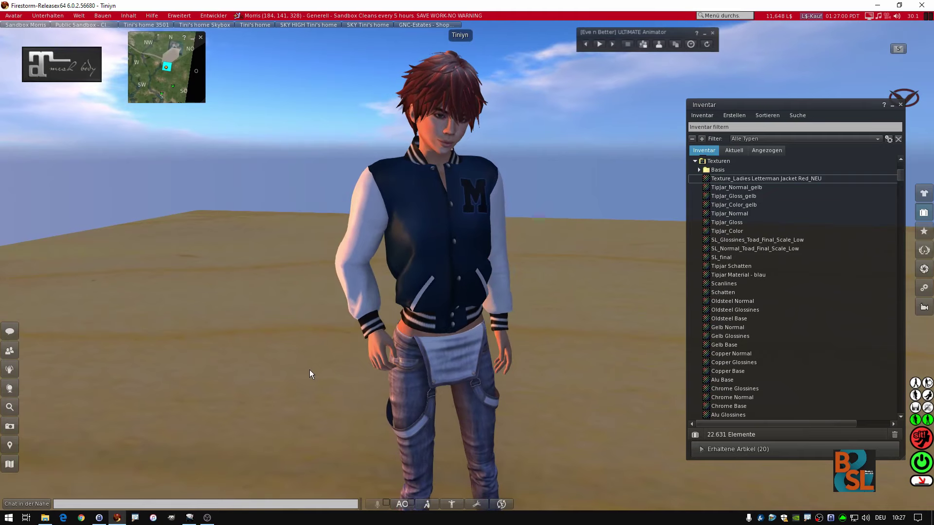
left_click(190, 518)
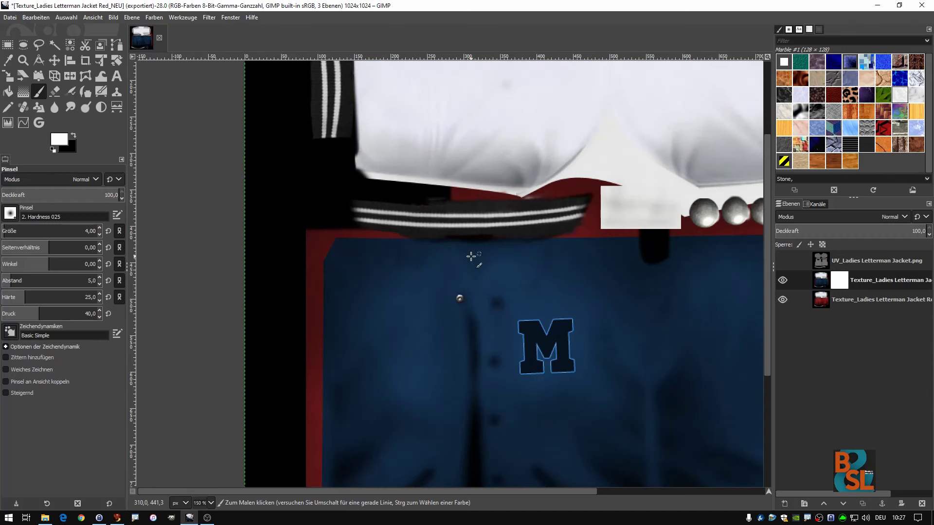
scroll(487, 257, "down", 5)
scroll(518, 265, "down", 3)
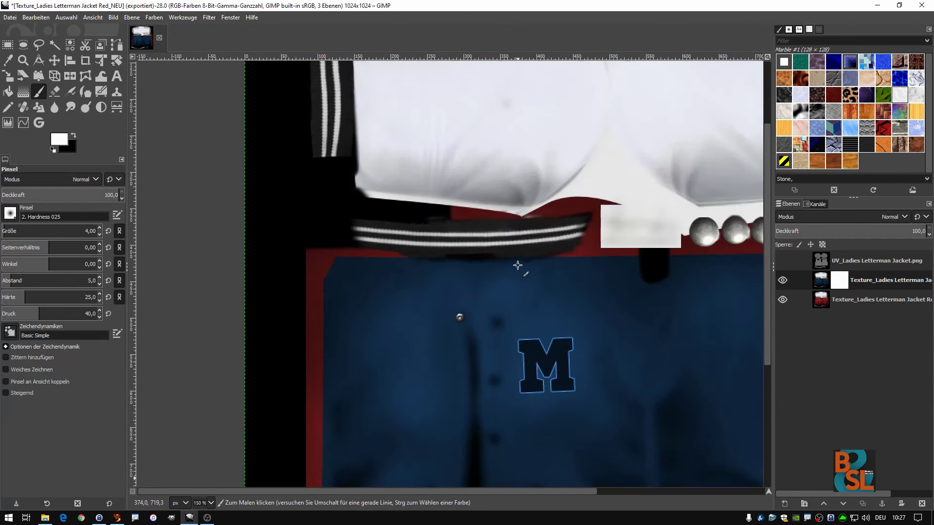
scroll(570, 277, "down", 3)
left_click_drag(629, 225, 426, 220)
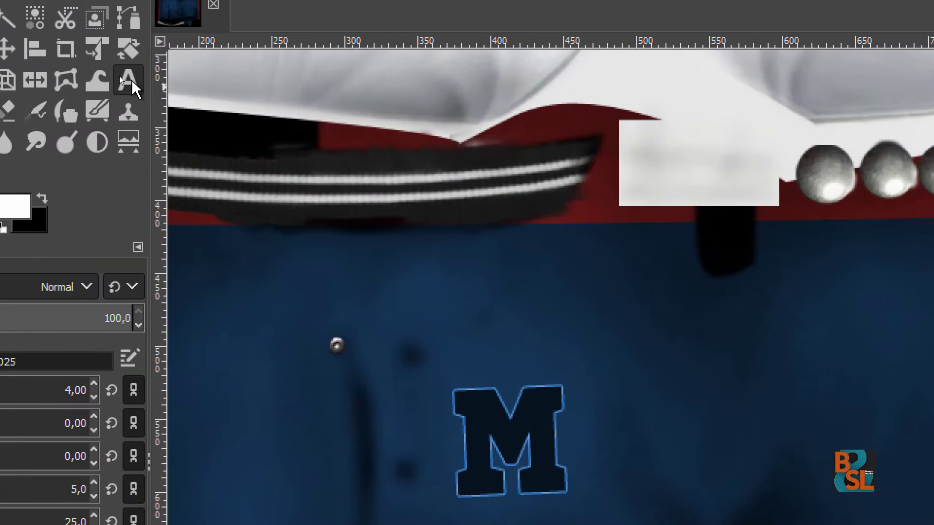
Add a bold 'Tini' text box to the right of the M patch.
left_click(127, 83)
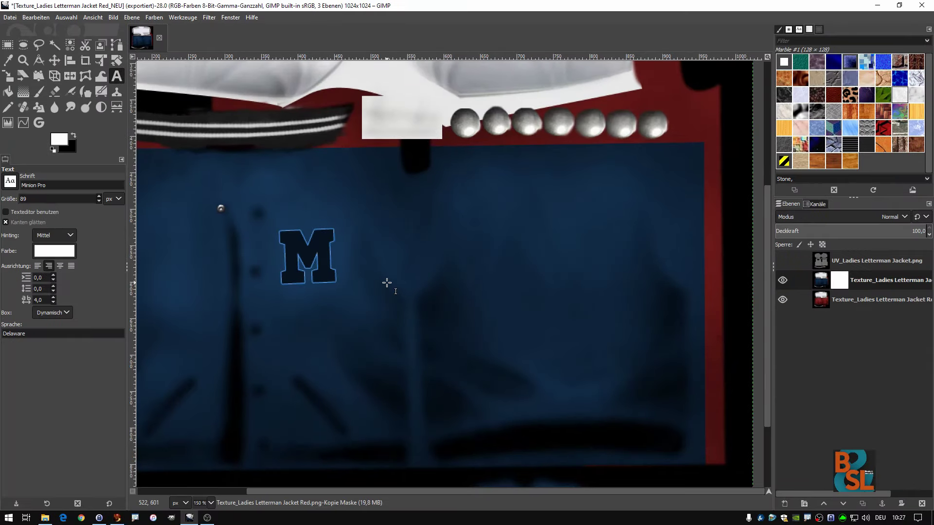
left_click(501, 222)
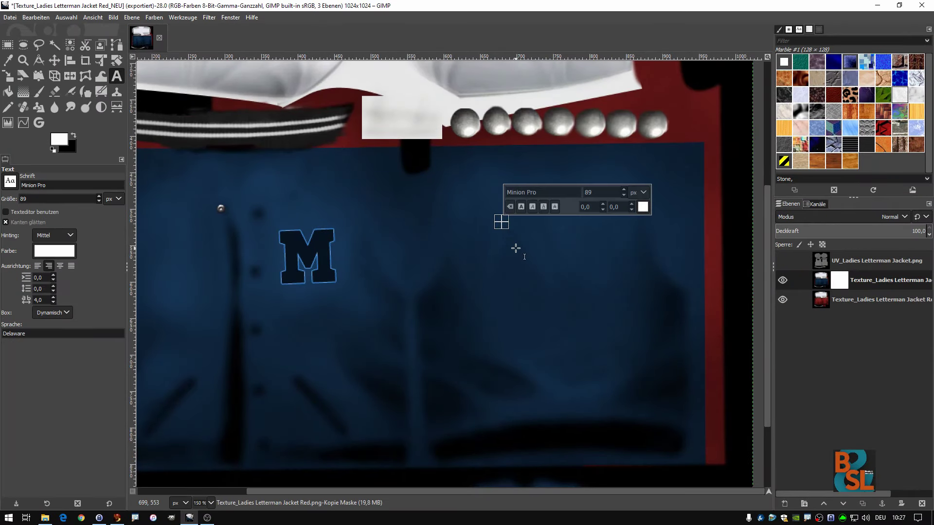
type("Tini")
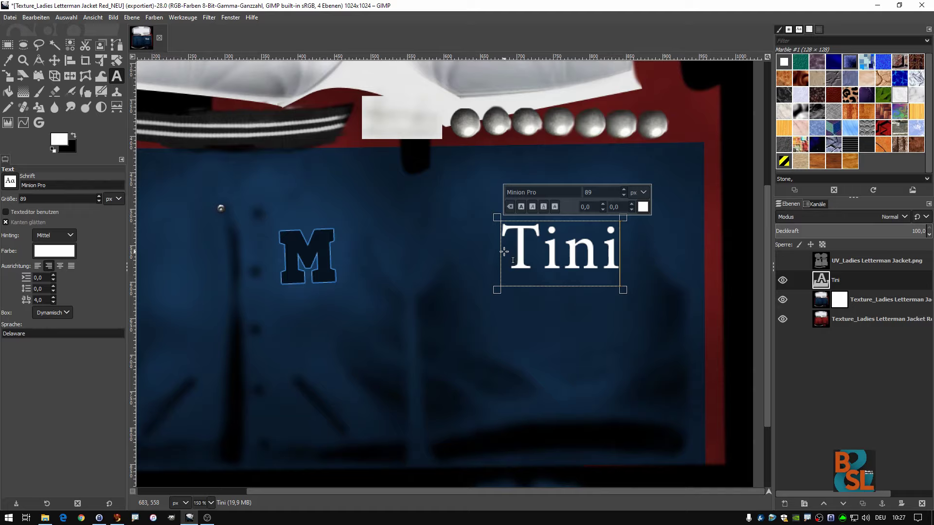
left_click_drag(505, 251, 618, 251)
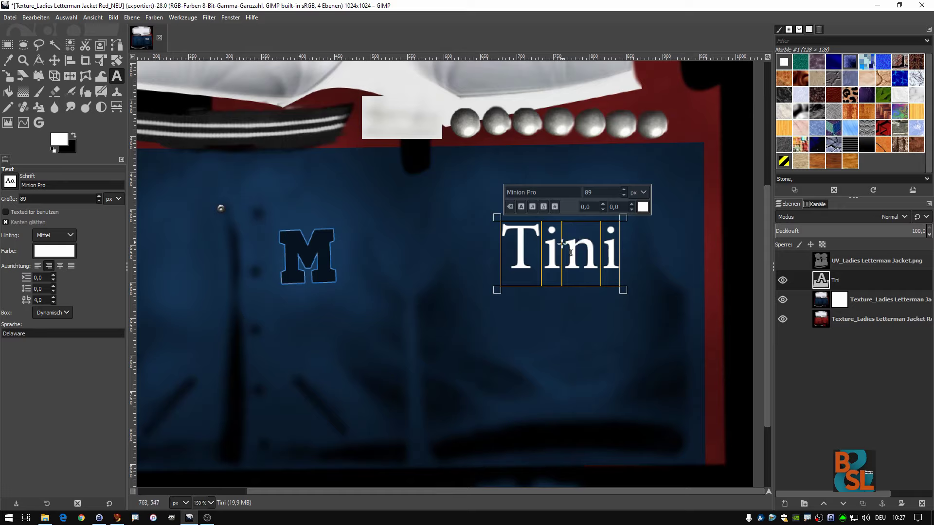
left_click(522, 207)
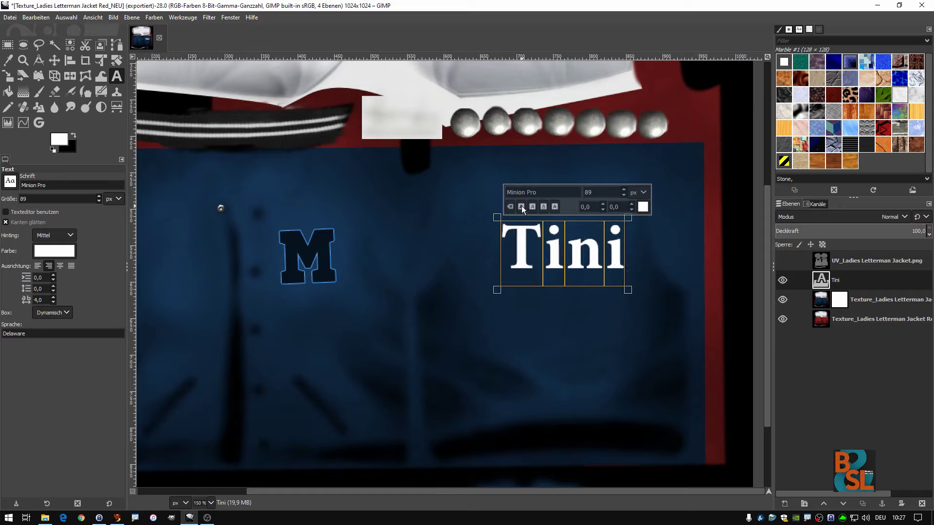
Make the Tini text white and raise its size from 89 to 93 px.
left_click(643, 207)
left_click(620, 212)
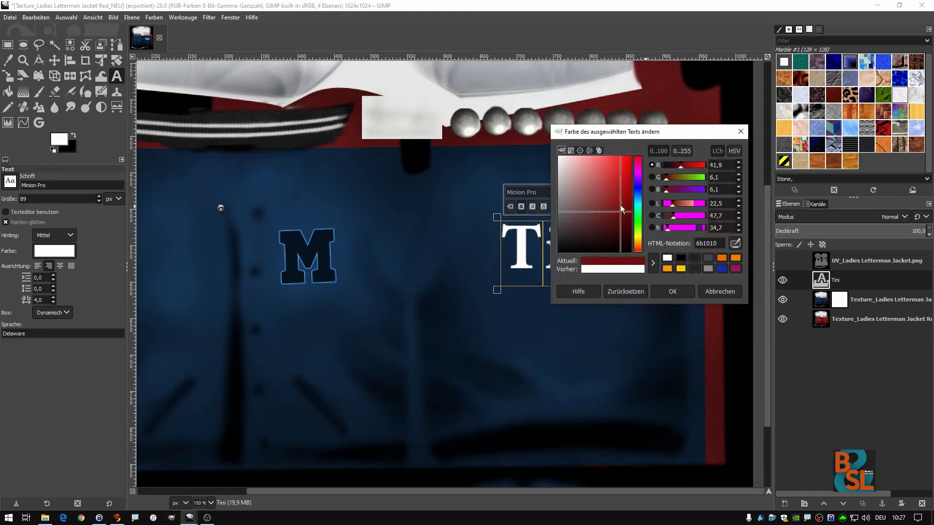
left_click_drag(620, 212, 626, 184)
left_click(672, 291)
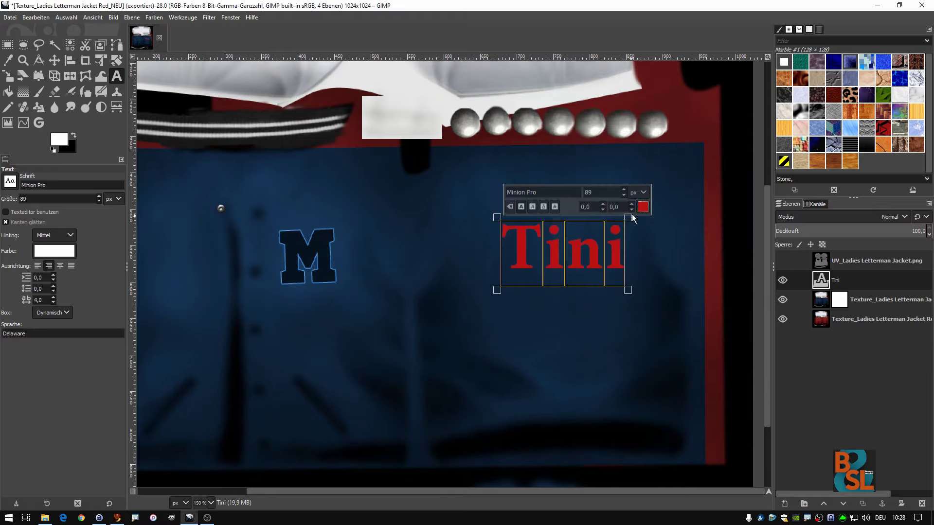
left_click(642, 206)
left_click_drag(620, 225, 544, 156)
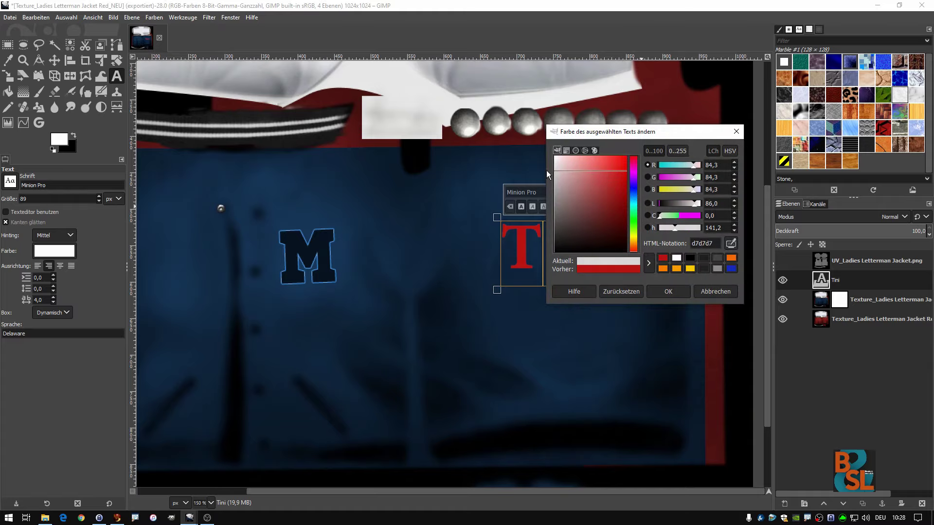
left_click(669, 291)
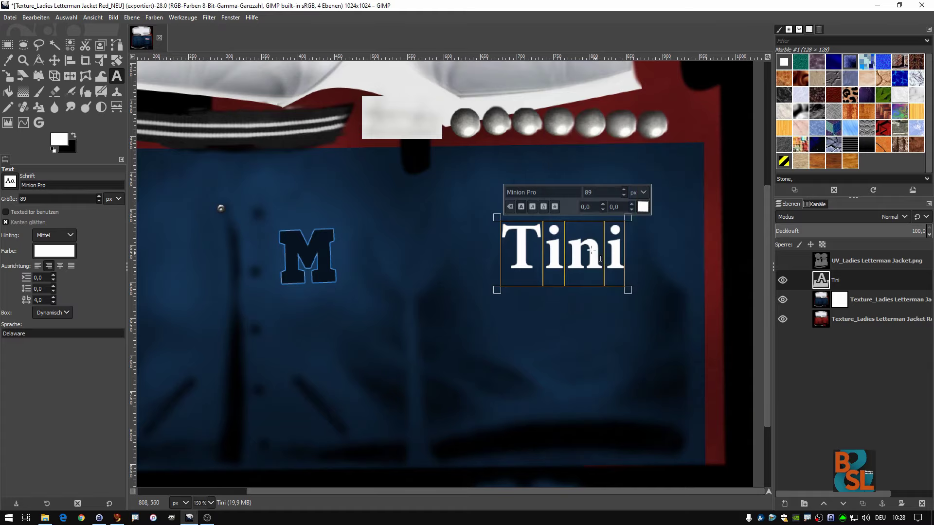
left_click(624, 189)
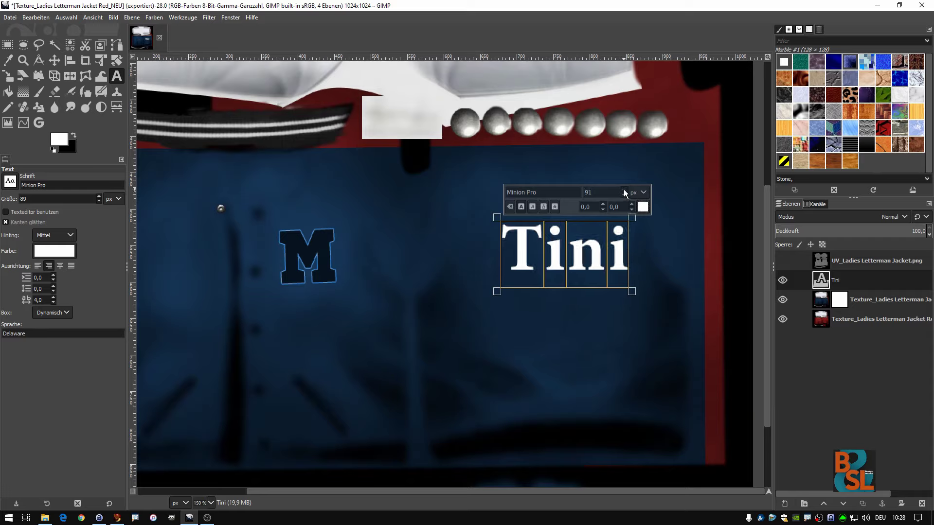
left_click(623, 190)
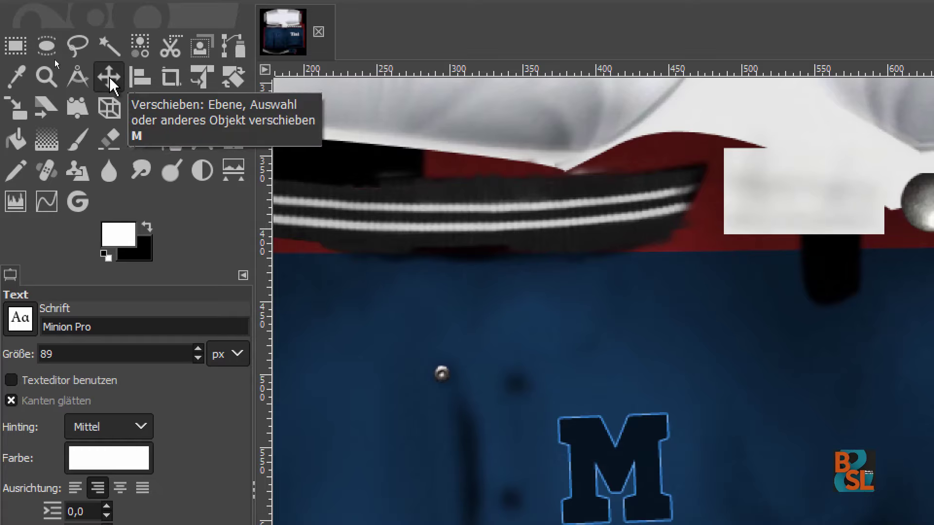
Shift the Tini text slightly left on the jacket back and toggle it to compare.
left_click(109, 79)
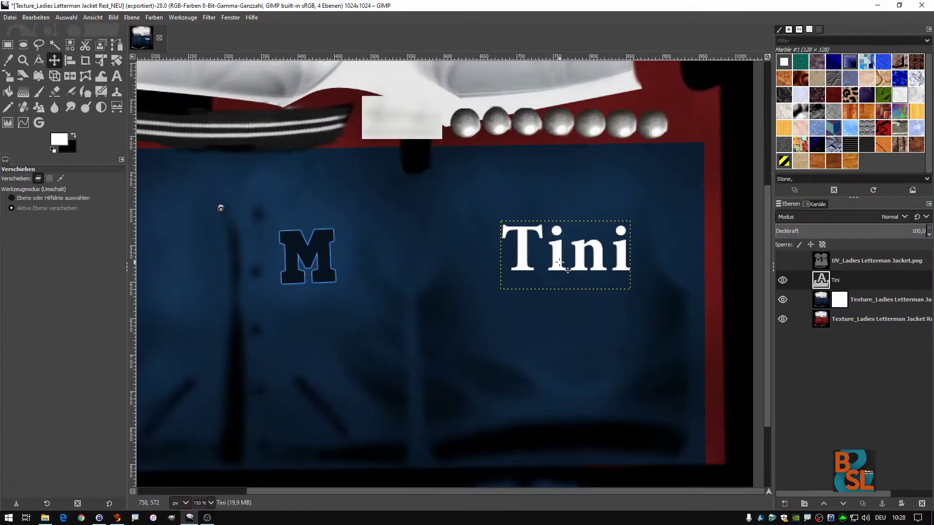
left_click_drag(559, 263, 535, 266)
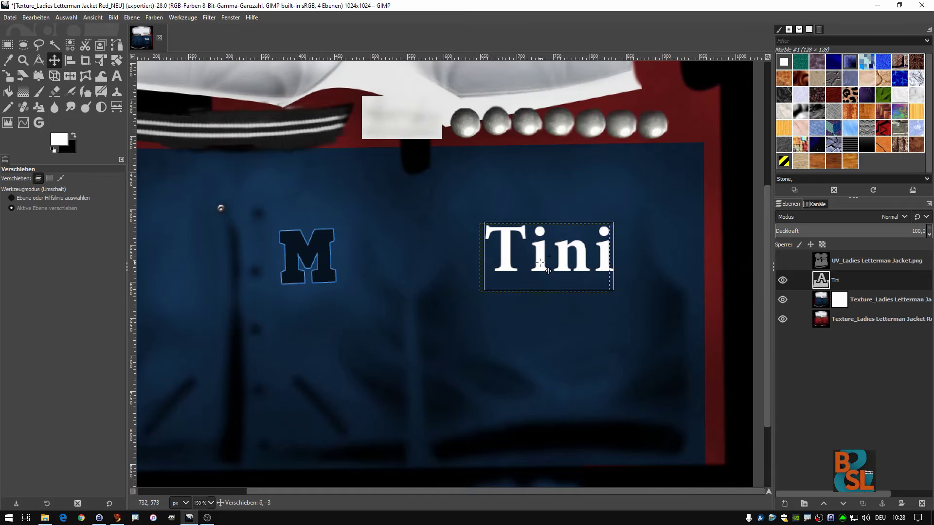
left_click_drag(535, 266, 543, 261)
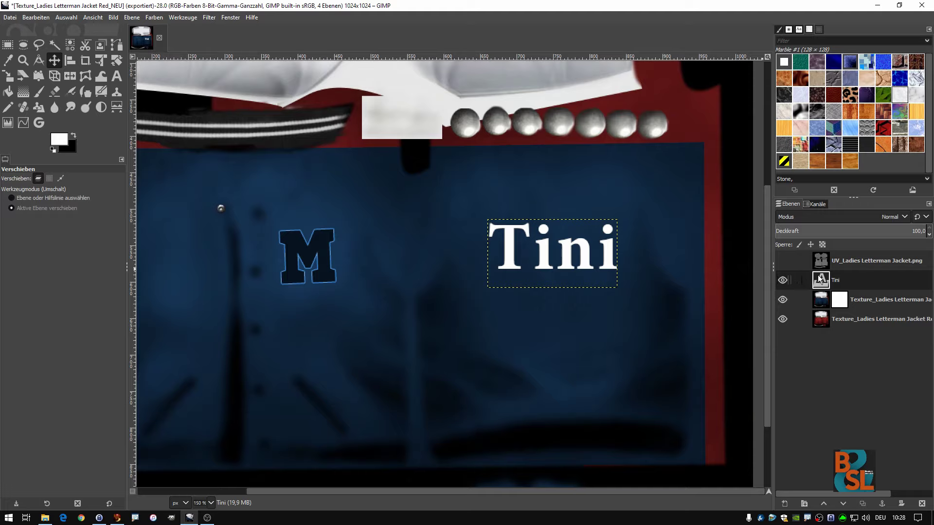
left_click(782, 280)
Remove the stray letters typed into the text layer so it reads just 'Tini'.
double_click(822, 282)
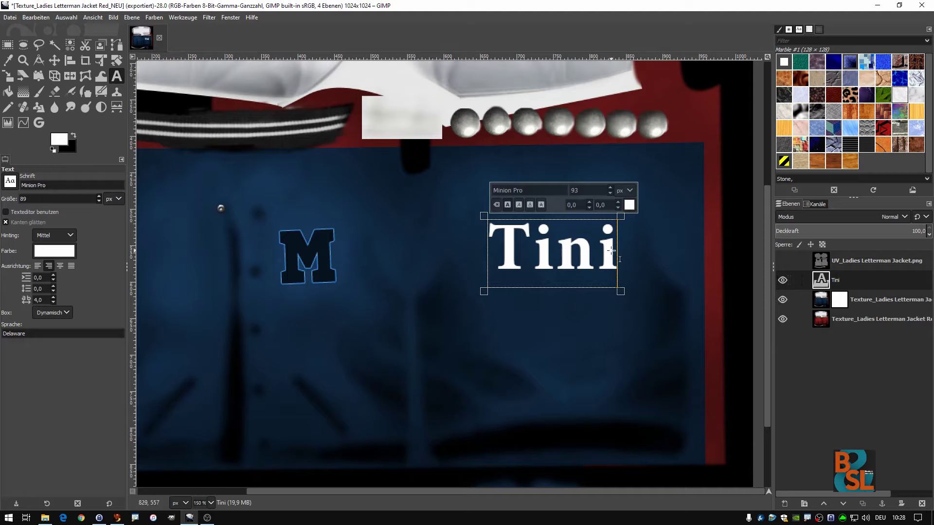
type("rr")
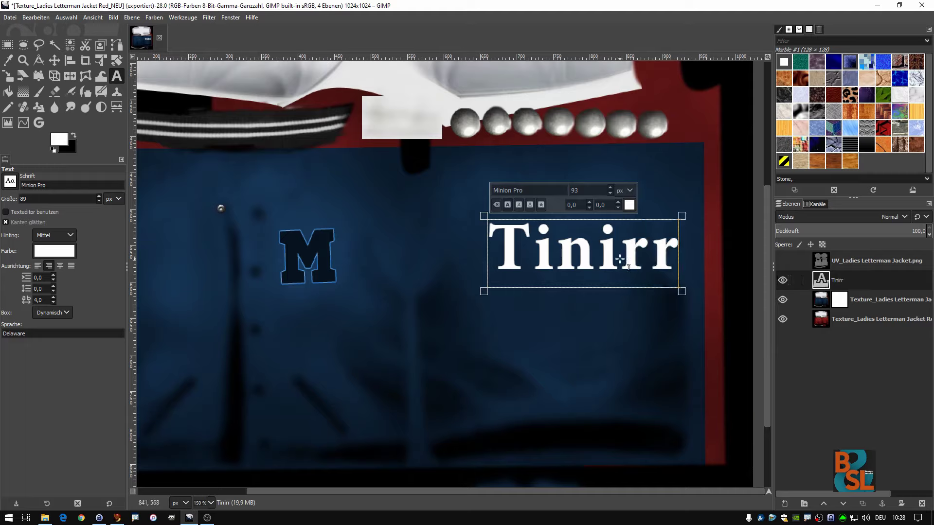
key("BackSpace")
key("BackSpace")
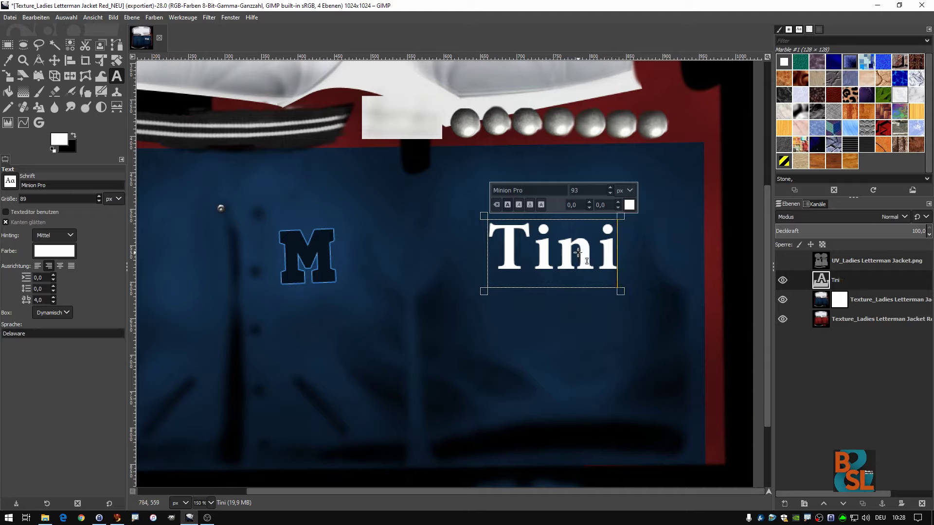
Nudge Tini into final place and re-export to Texture_Ladies Letterman Jacket Red_NEU.png.
left_click(54, 60)
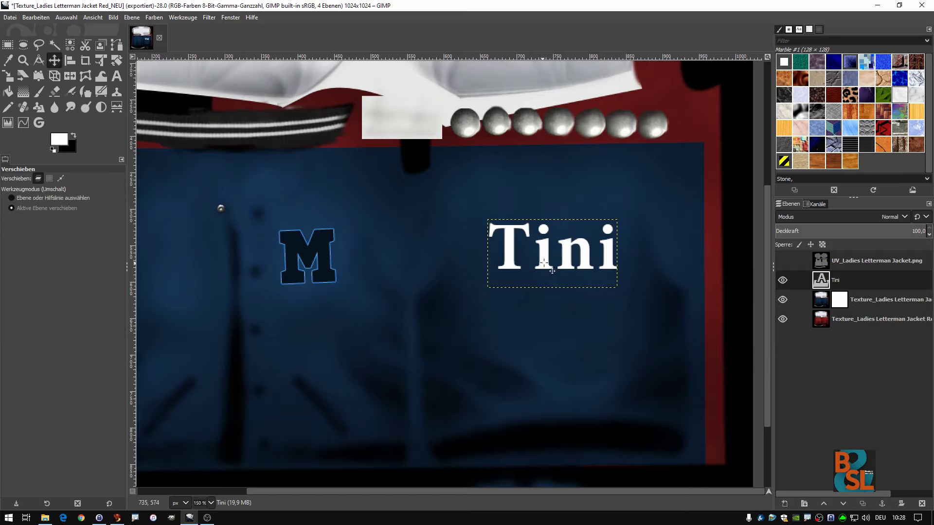
left_click_drag(544, 264, 539, 264)
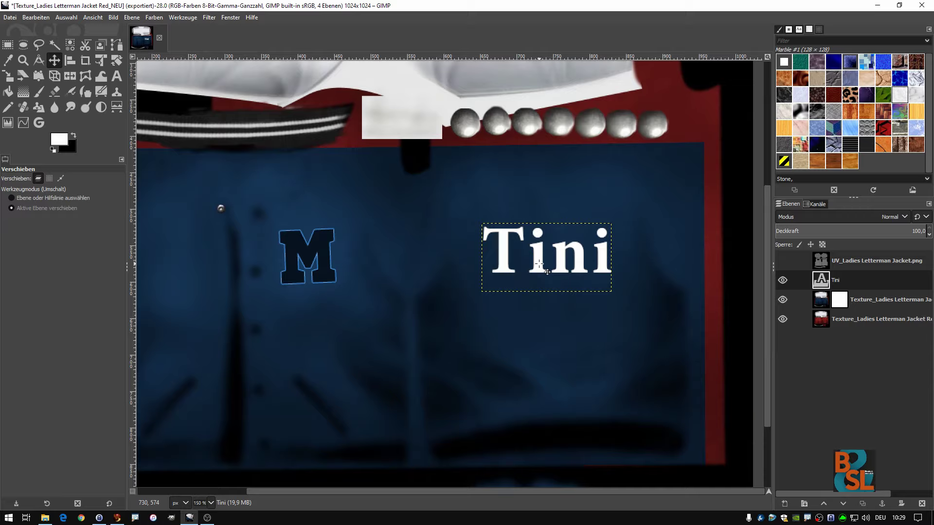
left_click_drag(540, 263, 543, 251)
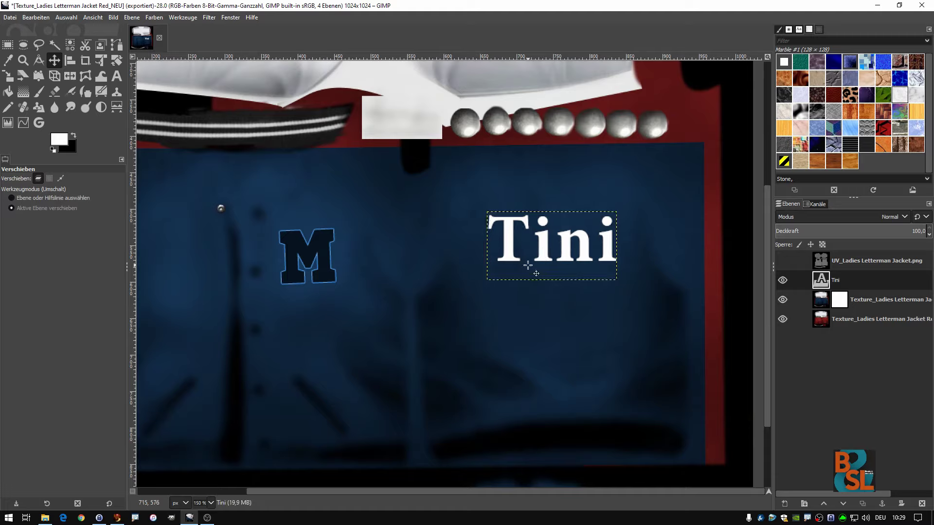
left_click(10, 17)
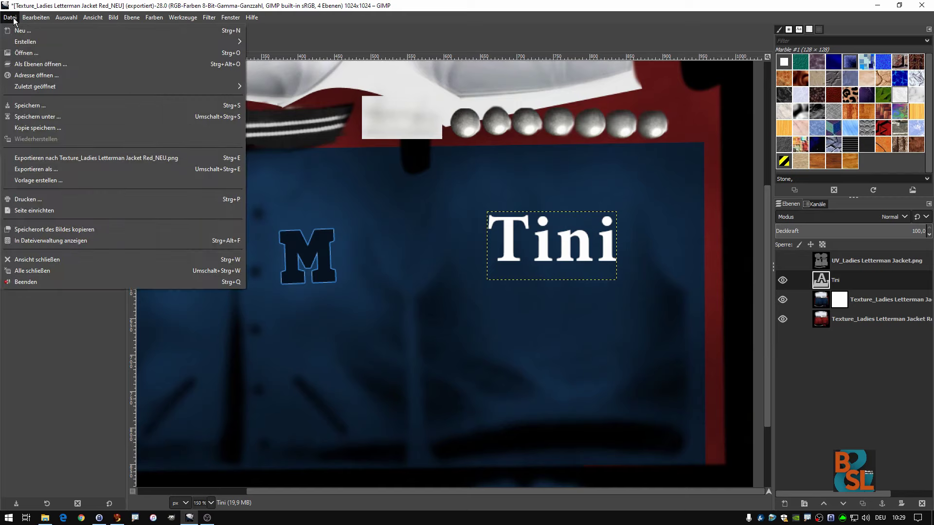
left_click(51, 160)
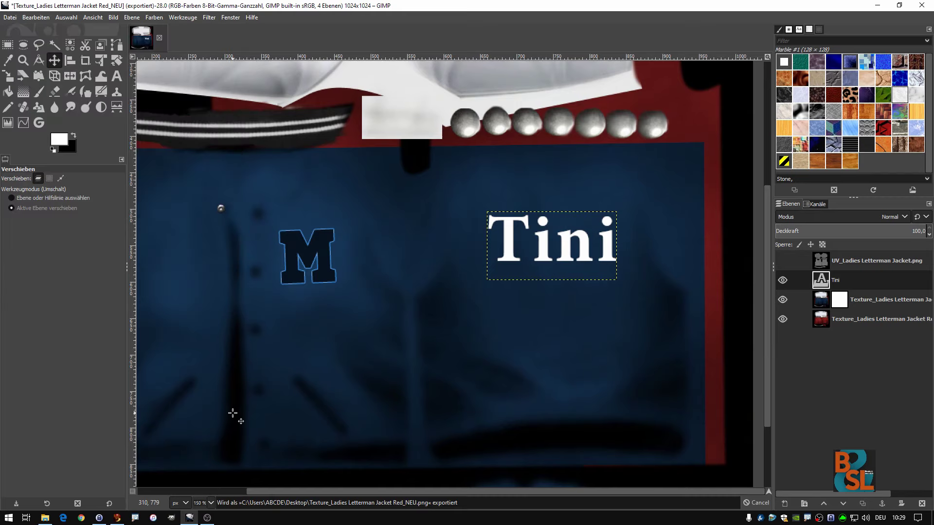
left_click(116, 518)
Orbit and zoom around the avatar to view the Tini jacket lettering, then return to GIMP.
key("Escape")
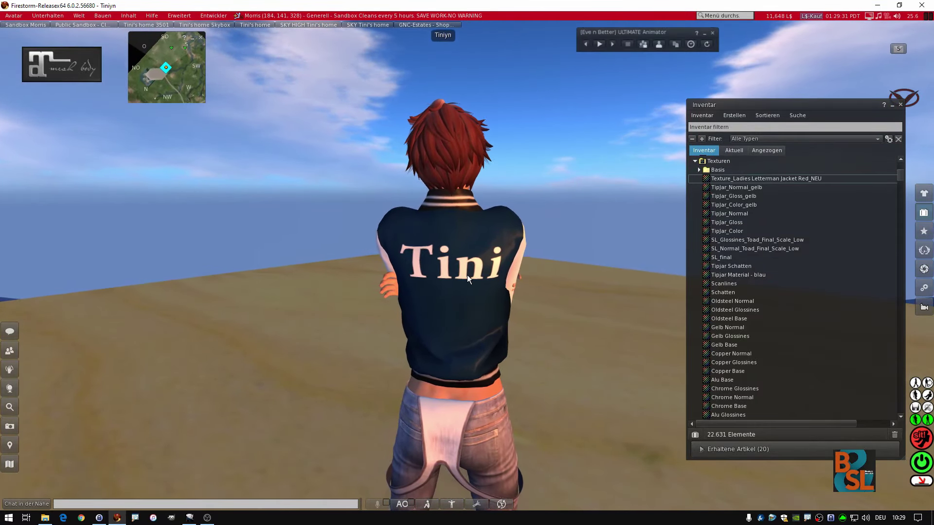
scroll(467, 275, "up", 5)
key("Escape")
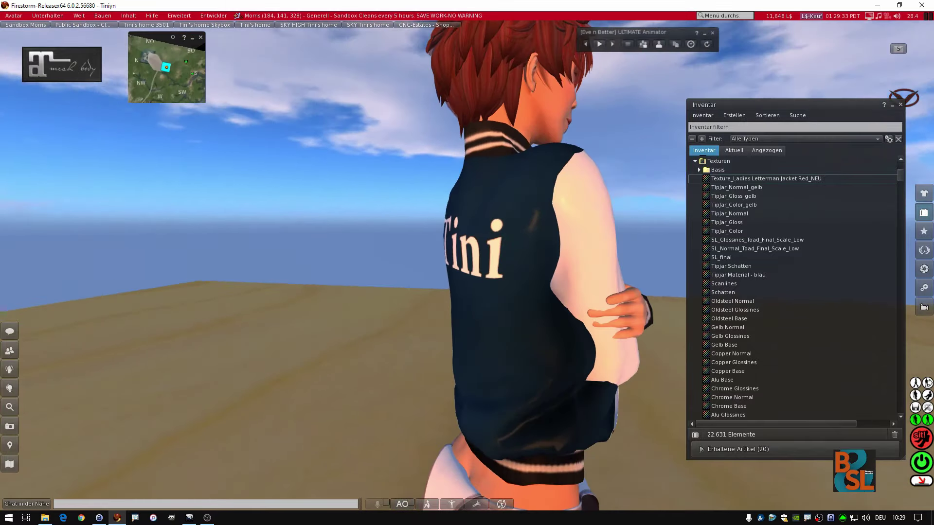
scroll(468, 263, "up", 3)
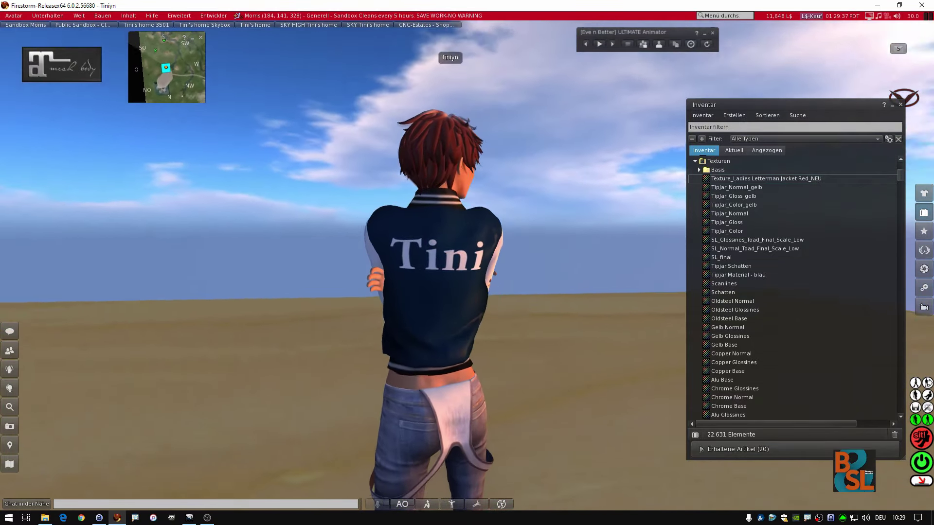
key("Escape")
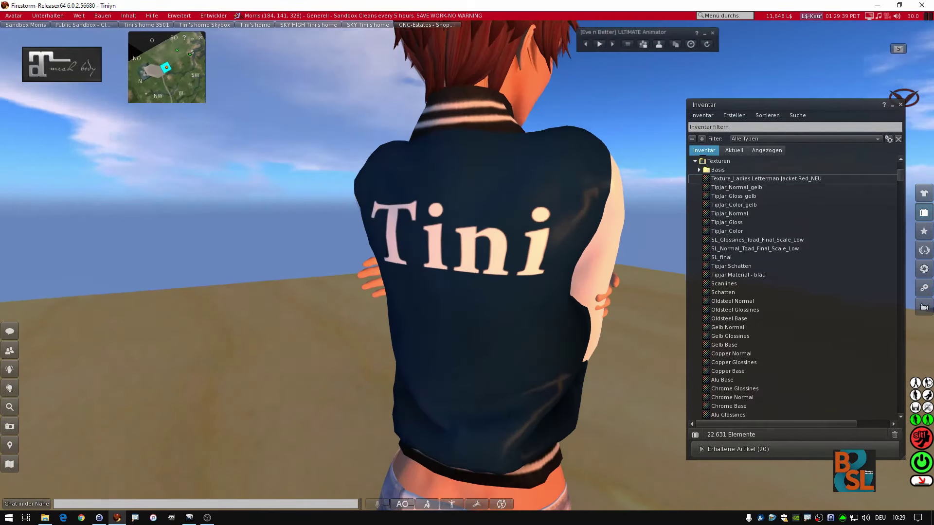
scroll(467, 263, "up", 3)
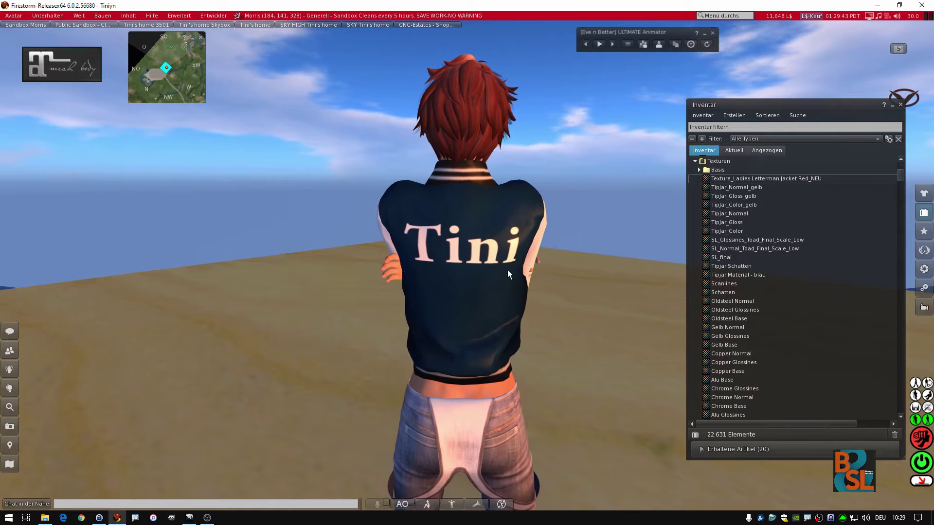
left_click_drag(507, 270, 438, 270)
key("Escape")
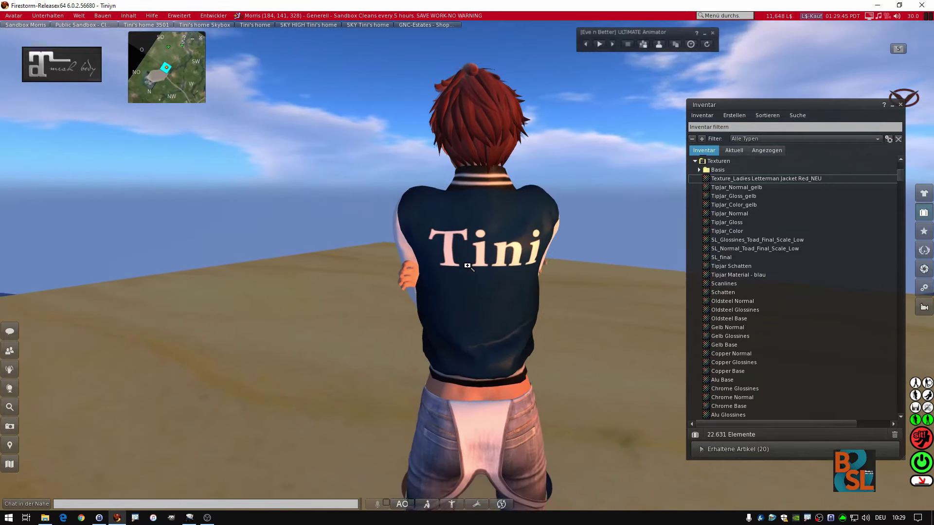
scroll(470, 265, "up", 5)
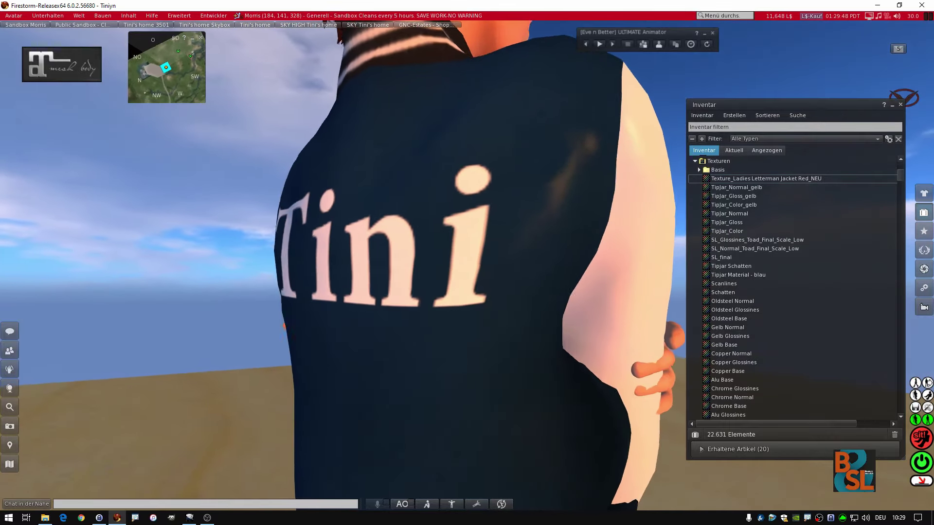
mouse_move(469, 266)
left_mouse_down()
mouse_move(373, 245)
mouse_move(475, 252)
left_mouse_up()
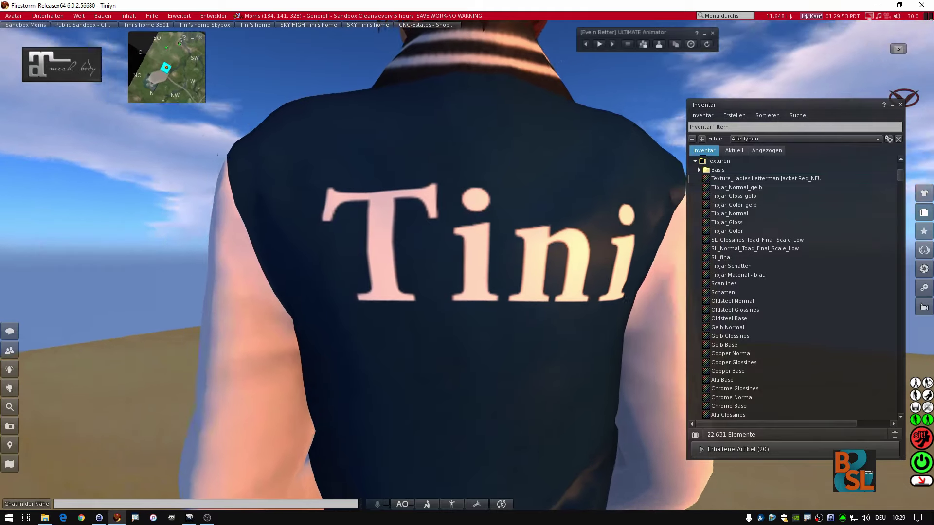
scroll(476, 252, "down", 3)
scroll(465, 264, "down", 5)
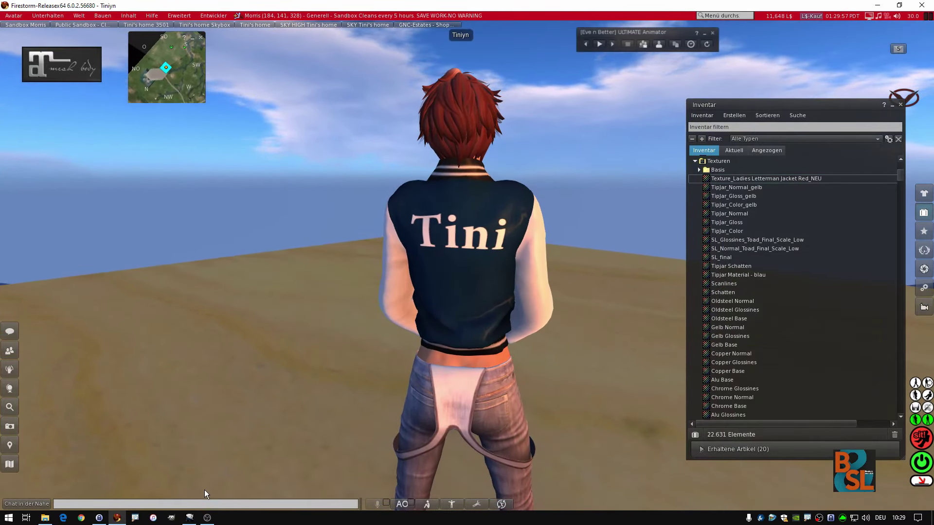
left_click(189, 518)
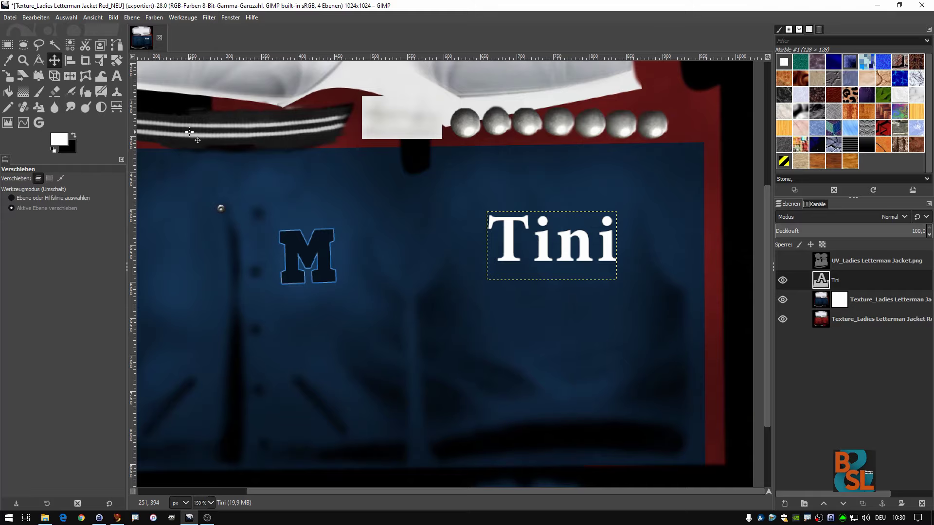
Overwrite Texture_Ladies Letterman Jacket Red.xcf on the Desktop, confirming the replacement (Ersetzen).
left_click(9, 18)
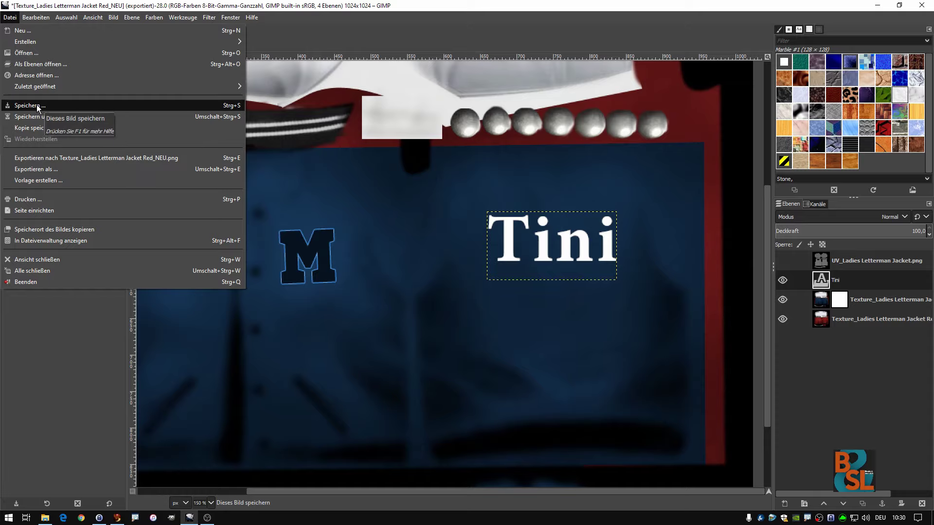
left_click(38, 106)
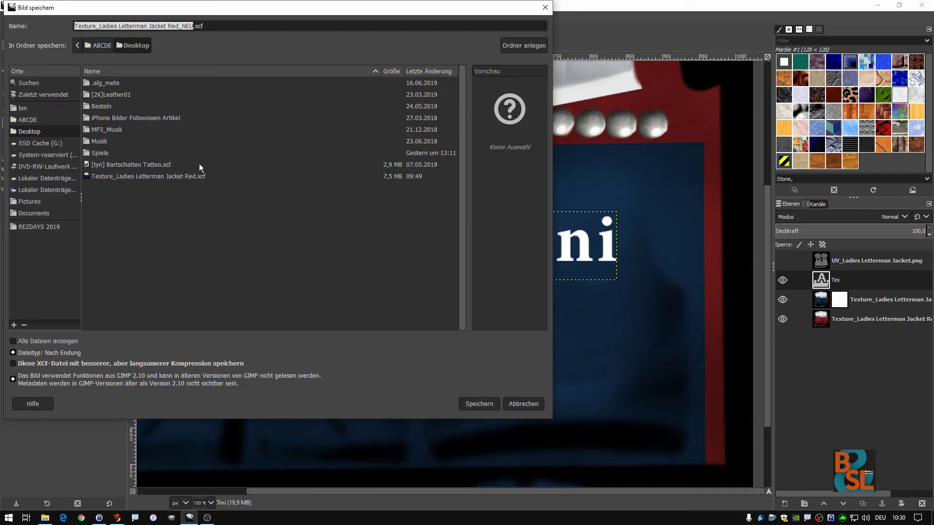
left_click(202, 176)
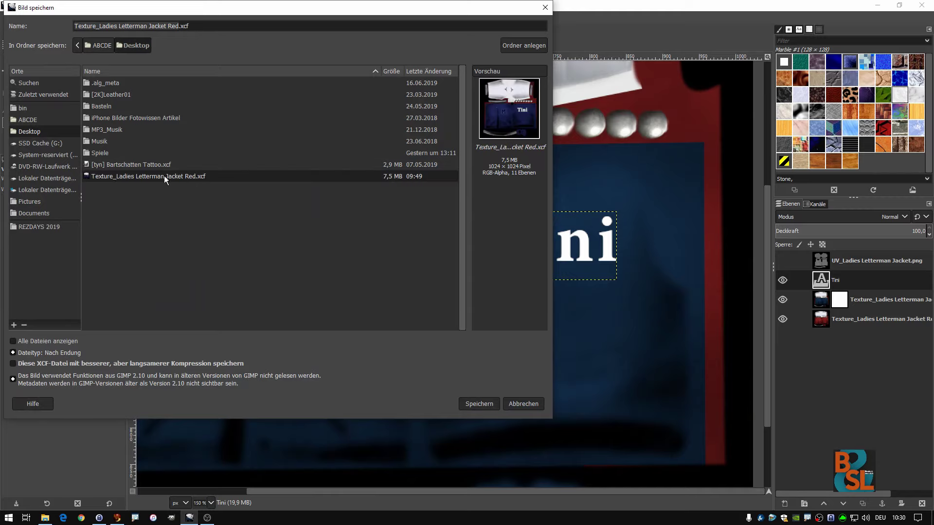
double_click(166, 177)
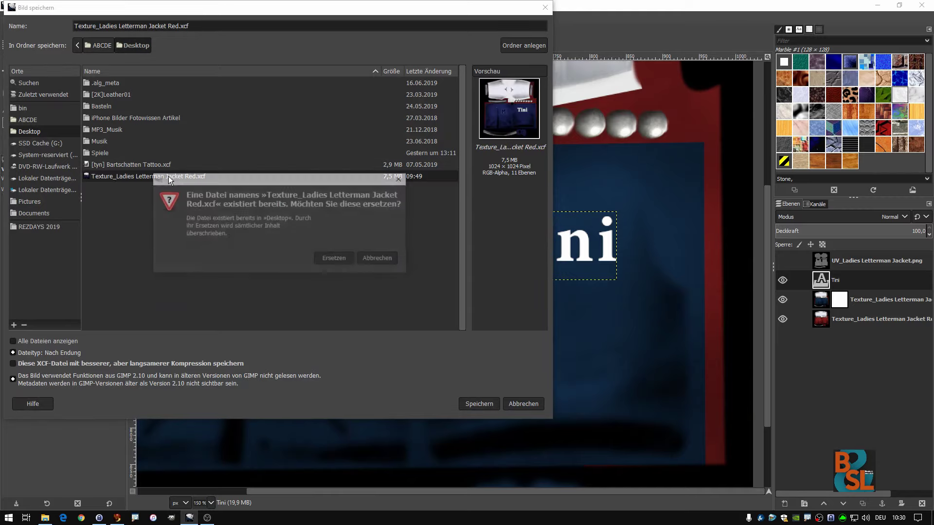
left_click(335, 258)
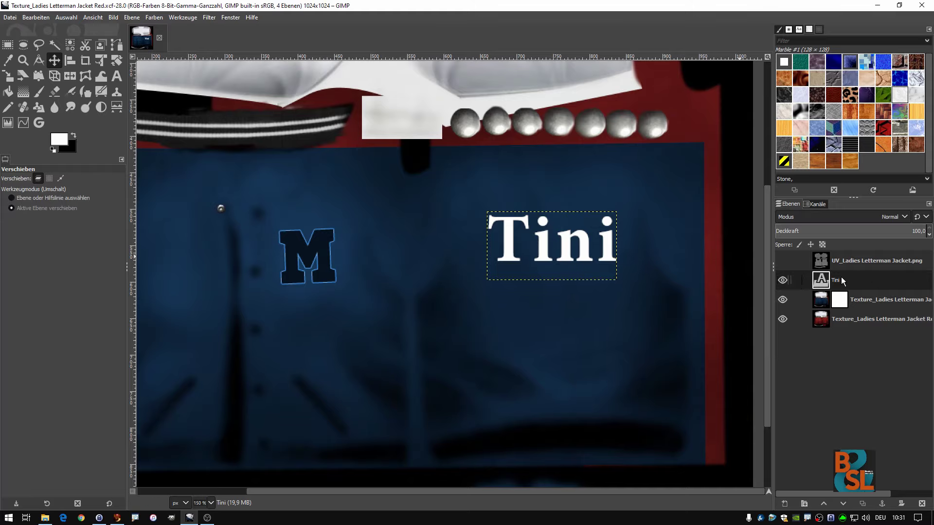
Duplicate the Tini text layer as 'Tini #1' and hide the original Tini layer.
left_click(859, 276)
right_click(859, 281)
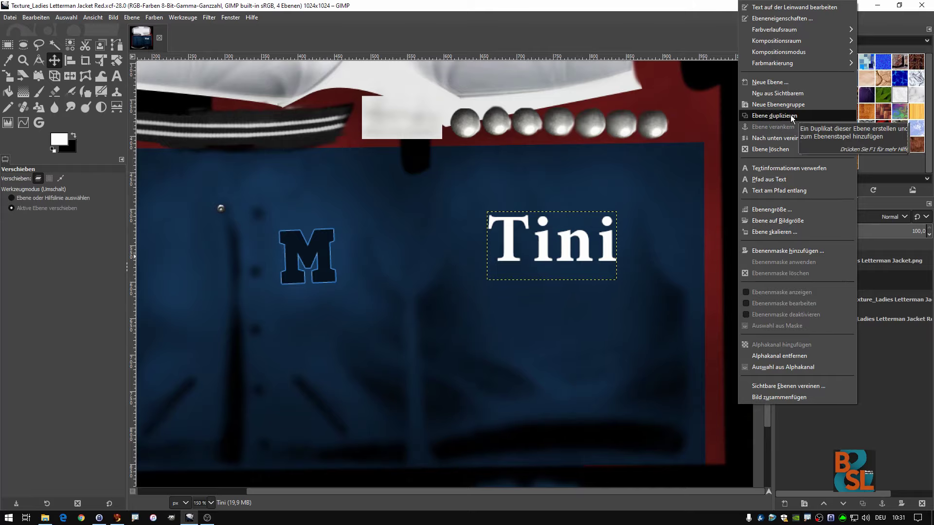
left_click(785, 116)
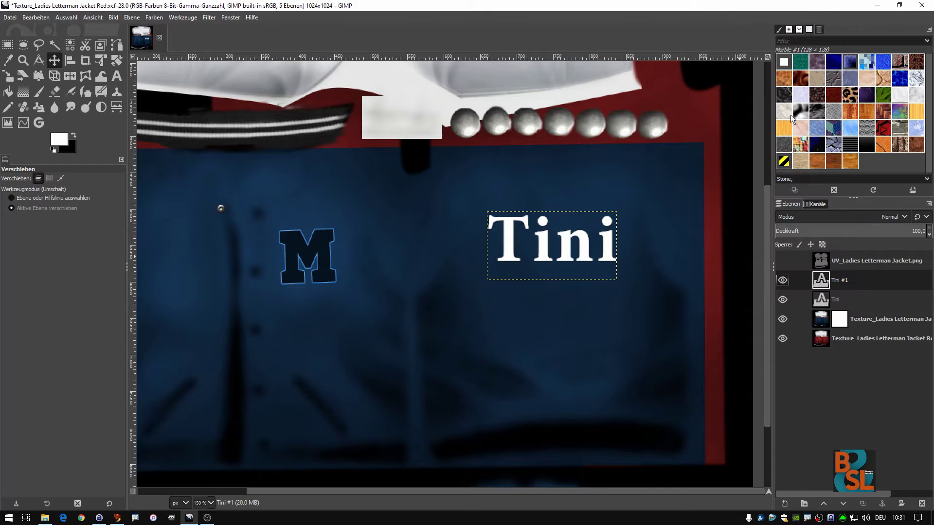
left_click(784, 299)
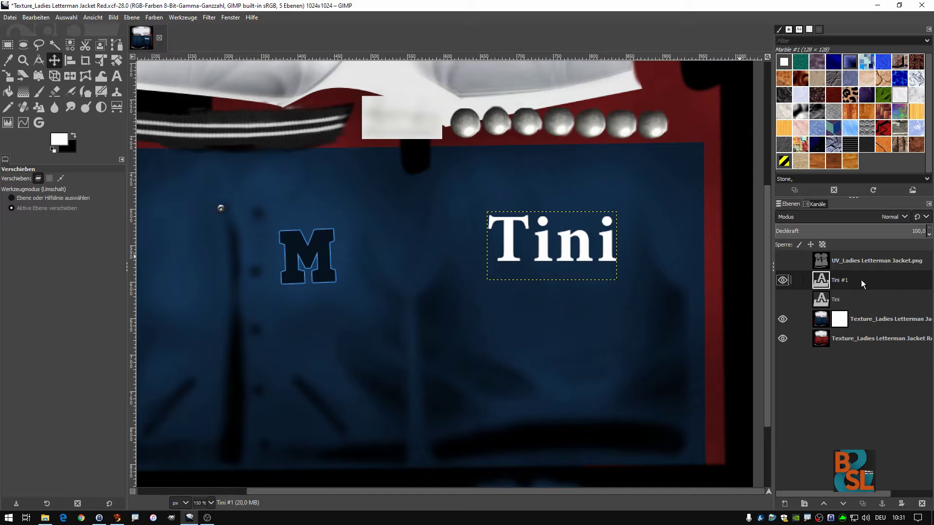
scroll(616, 241, "up", 1)
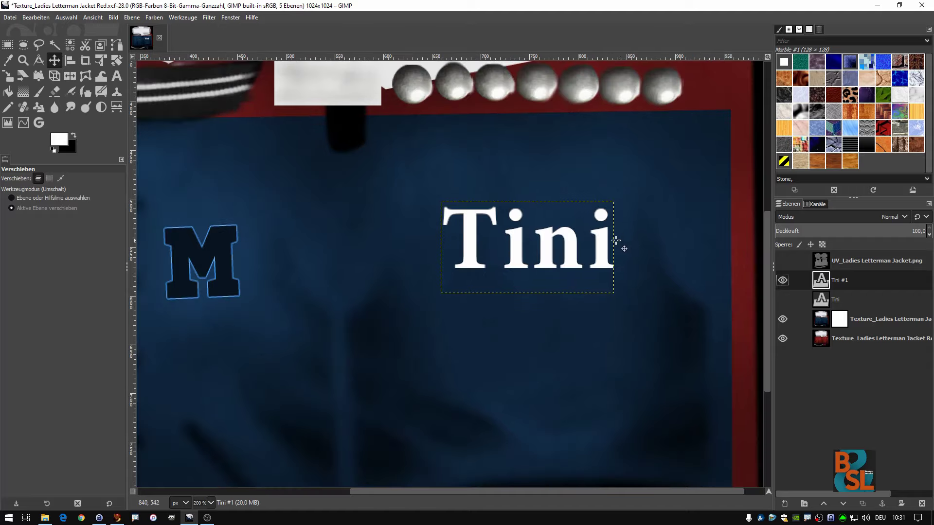
scroll(616, 240, "up", 1)
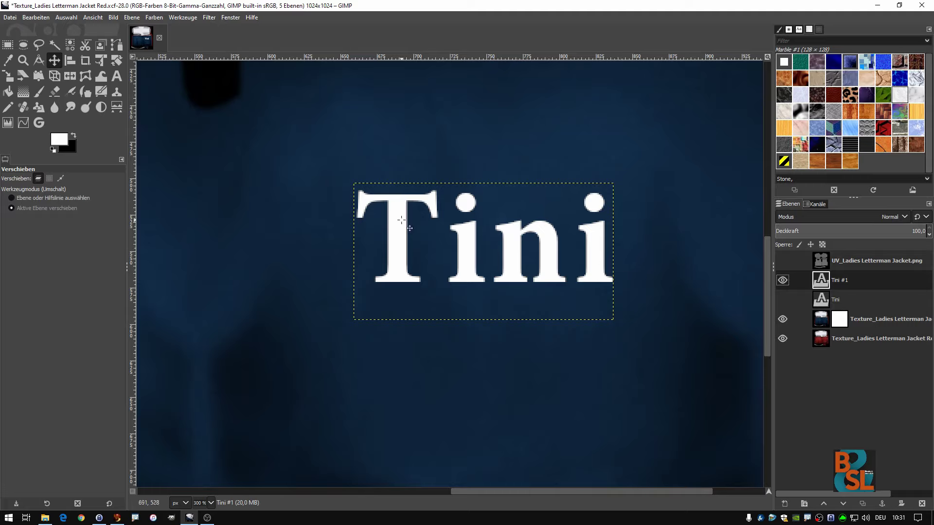
Set the Schlagschatten drop shadow offset to 0 for the Tini #1 text.
left_click(210, 18)
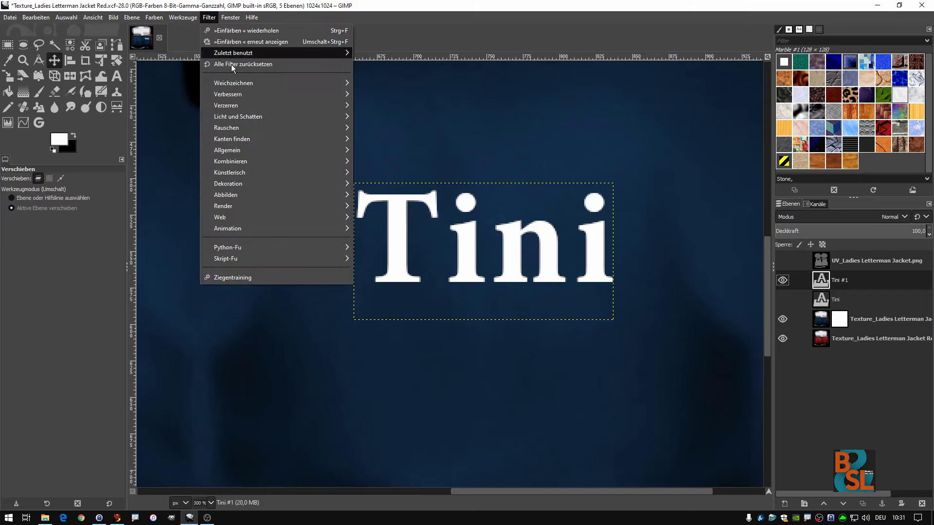
mouse_move(238, 117)
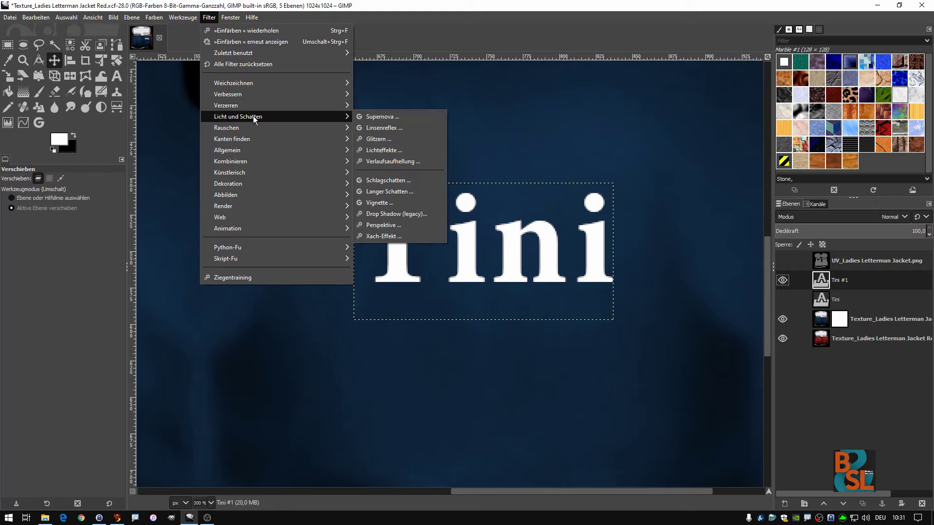
left_click(389, 180)
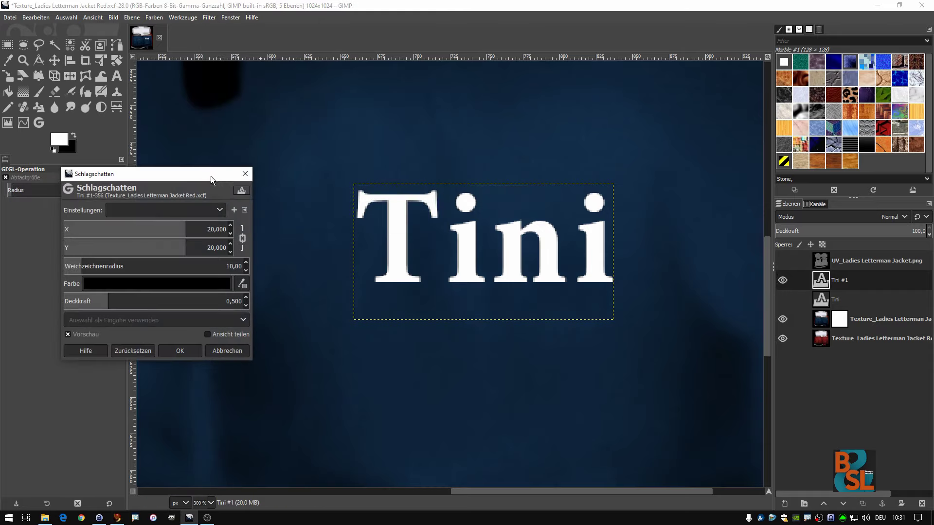
left_click_drag(211, 176, 299, 166)
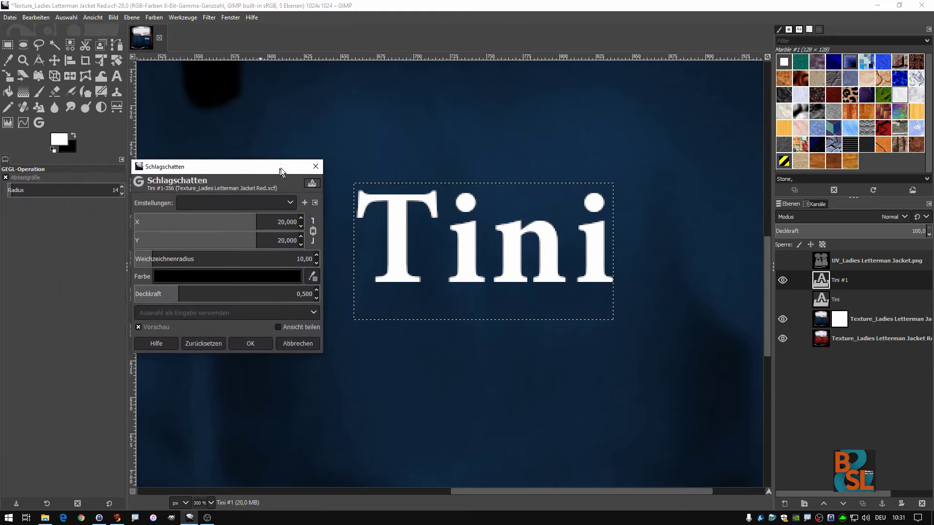
double_click(300, 219)
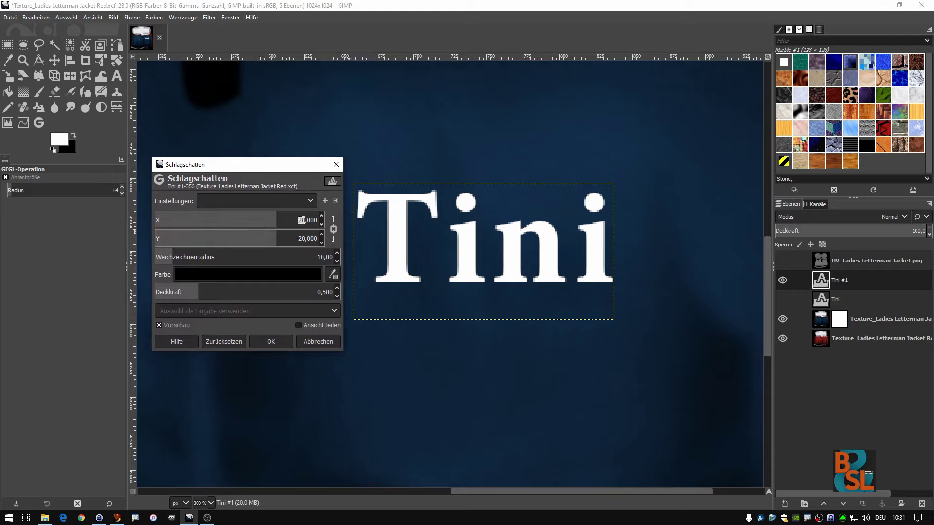
type("0")
key("Return")
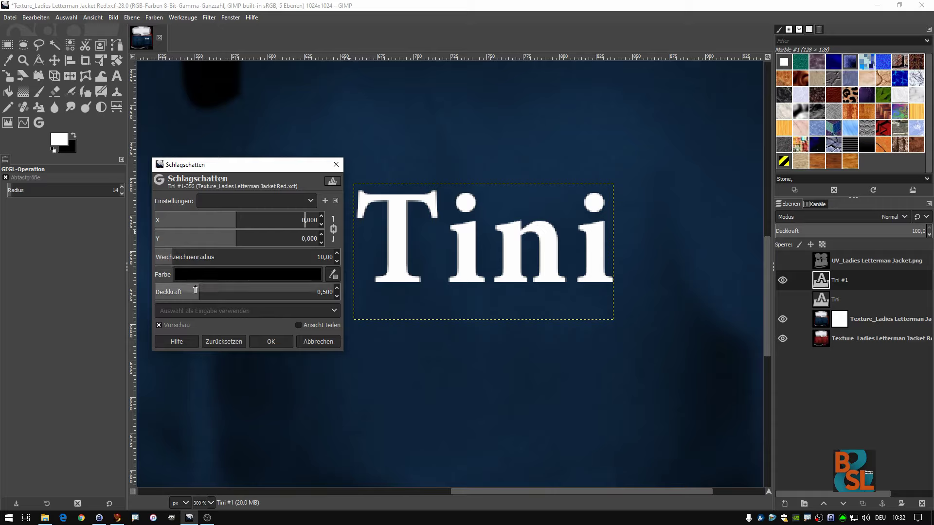
Raise the shadow opacity and tighten its blur radius, comparing with the preview.
mouse_move(197, 291)
left_mouse_down()
mouse_move(357, 290)
mouse_move(336, 282)
left_mouse_up()
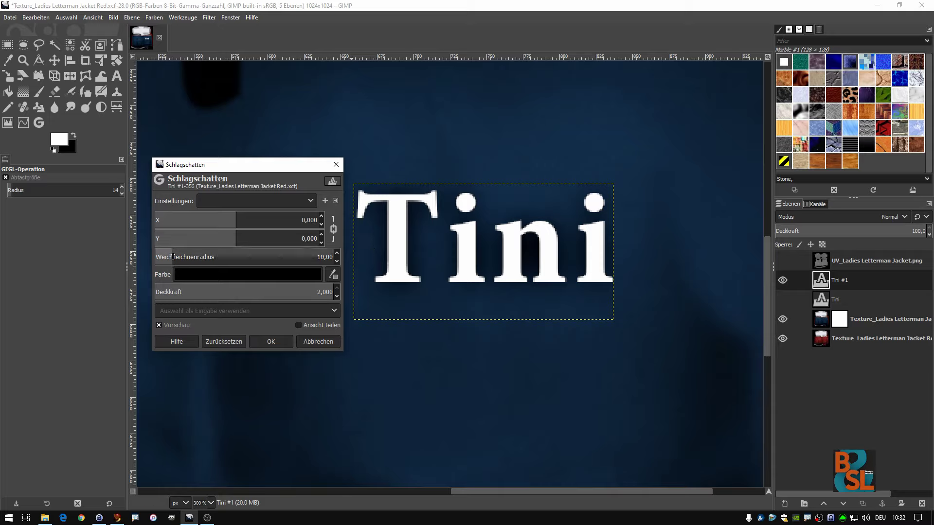
left_click_drag(171, 256, 161, 254)
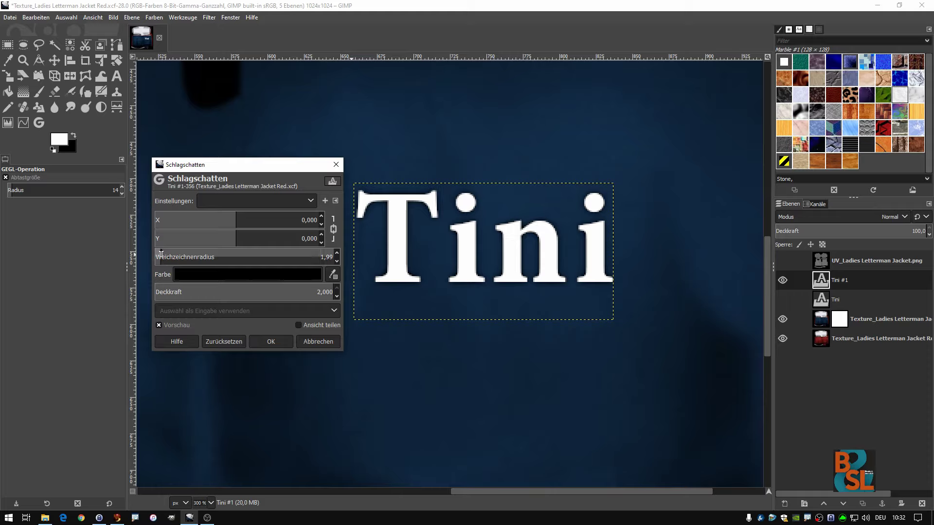
left_click_drag(162, 254, 159, 253)
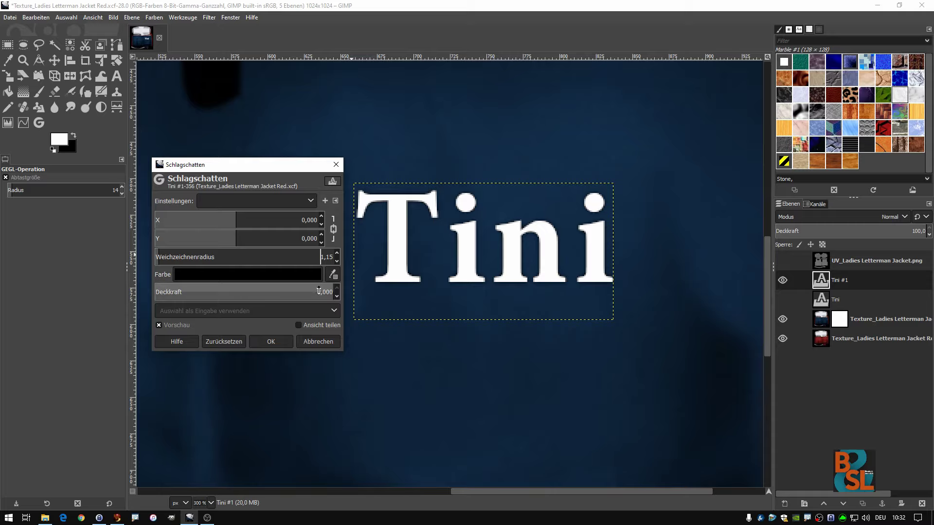
left_click_drag(319, 292, 244, 291)
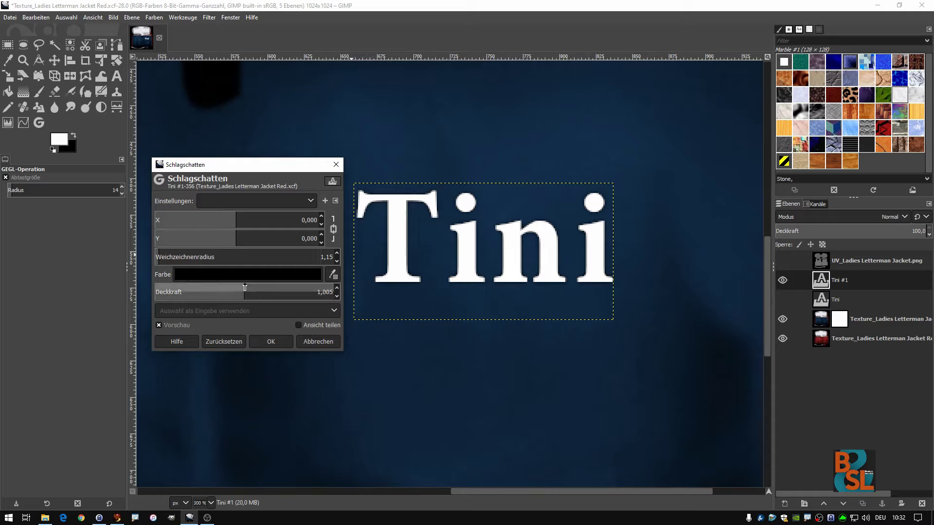
left_click(170, 325)
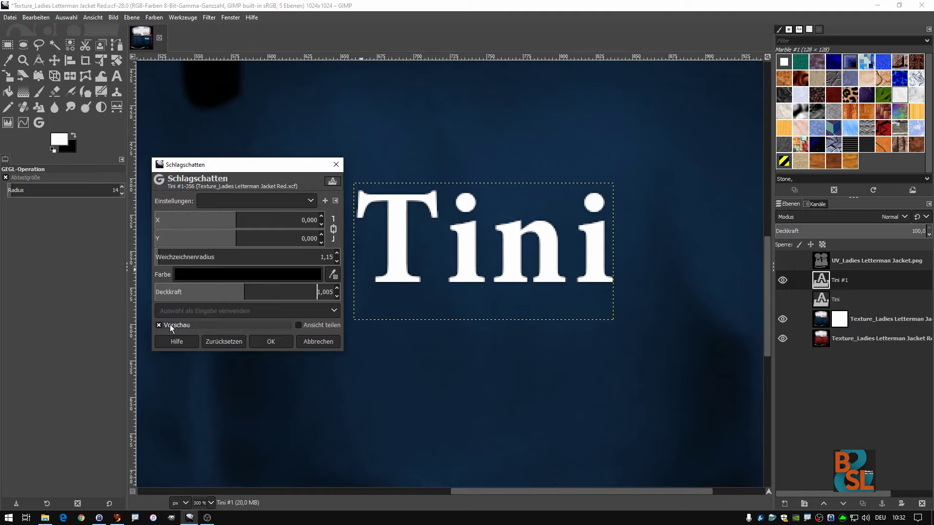
left_click(170, 325)
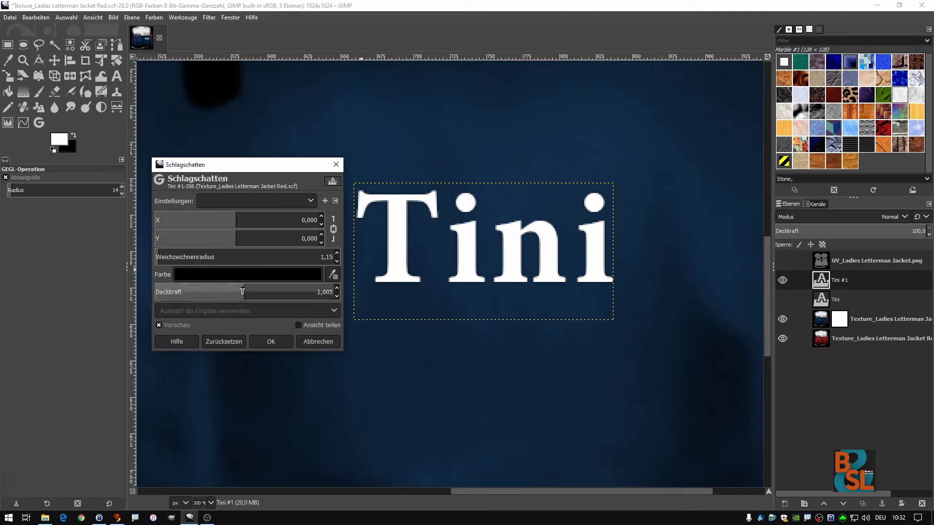
left_click_drag(245, 292, 270, 292)
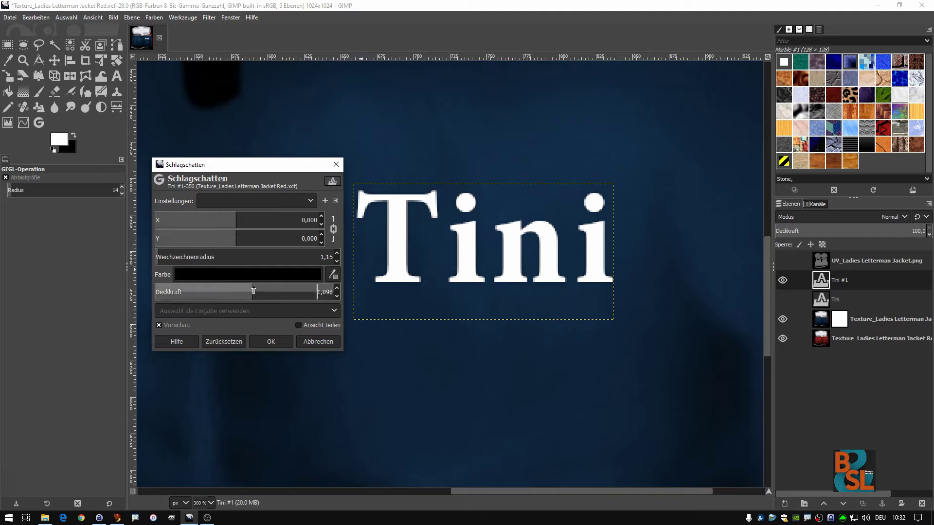
left_click(173, 325)
left_click(172, 325)
left_click(173, 325)
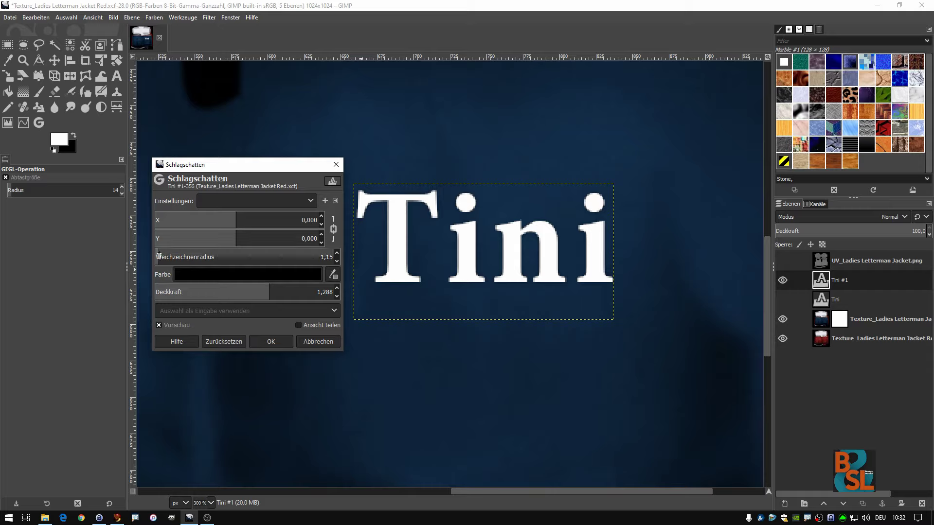
Settle the shadow at blur radius about 1.8 and opacity about 1.24, then apply it.
left_click_drag(159, 256, 160, 262)
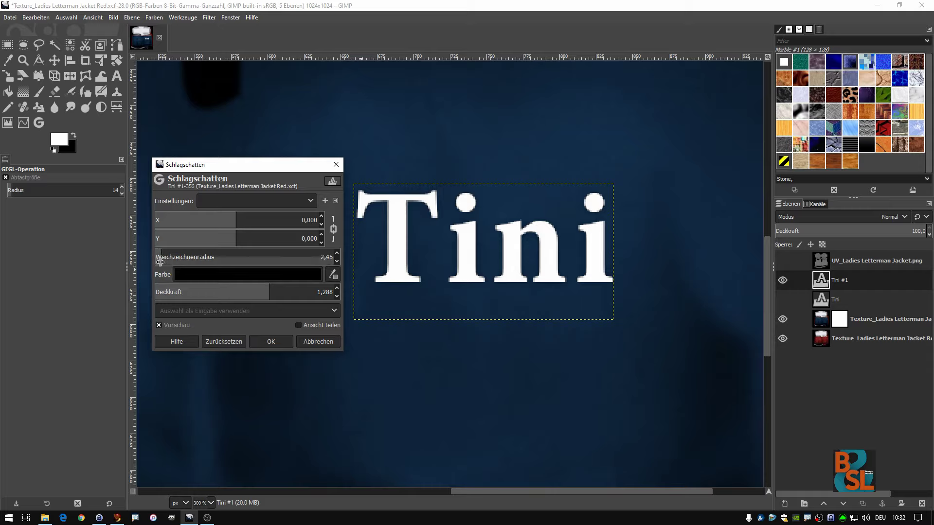
left_click(167, 325)
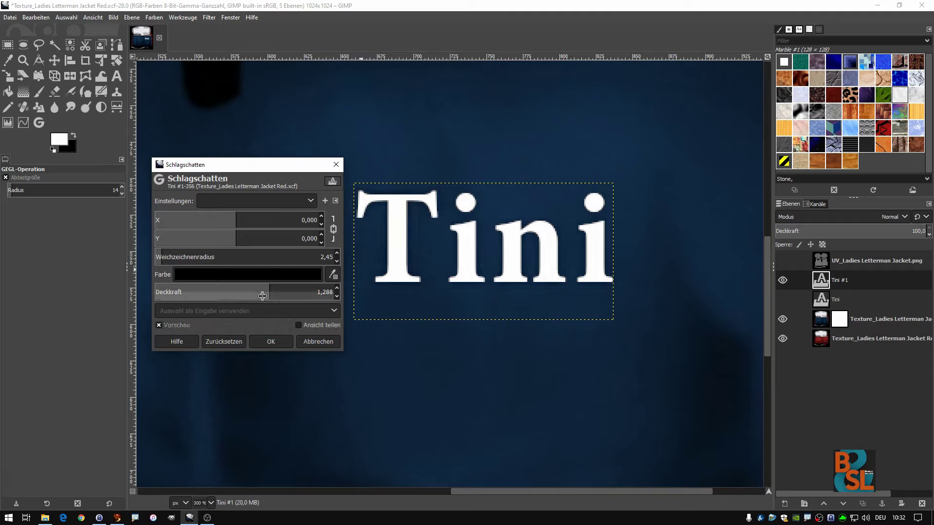
left_click_drag(263, 296, 233, 296)
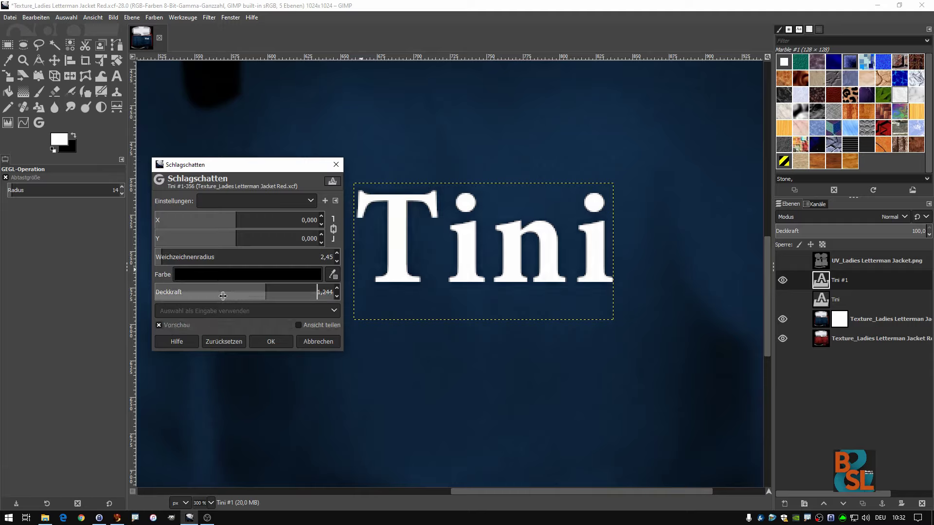
double_click(173, 325)
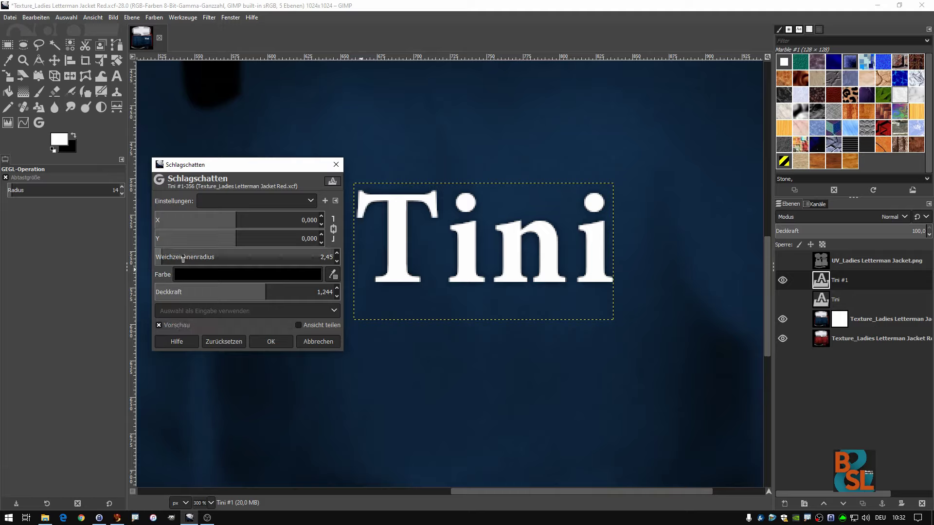
left_click_drag(180, 261, 173, 261)
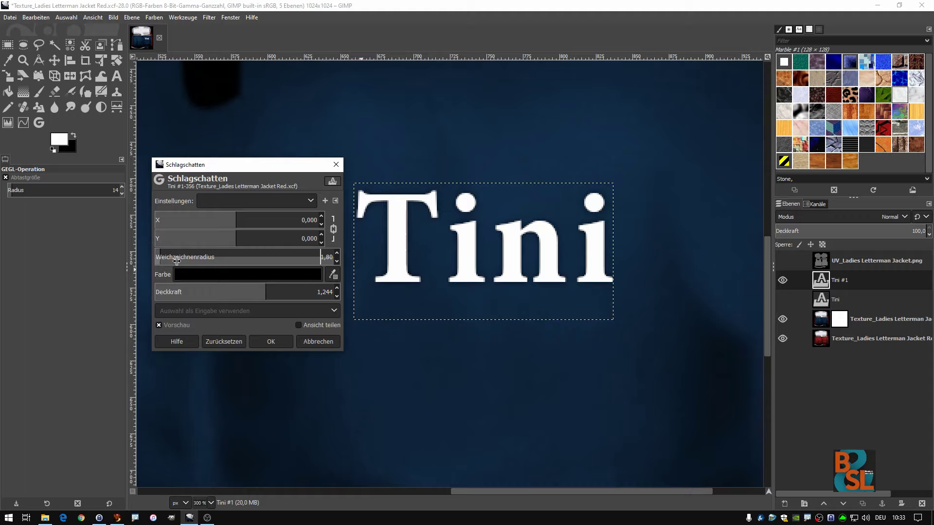
left_click(166, 325)
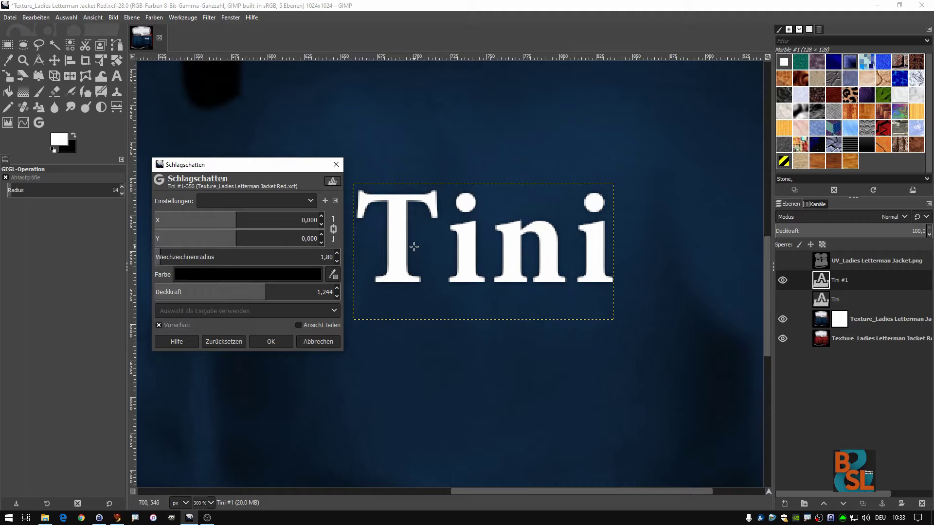
scroll(414, 246, "up", 1)
scroll(414, 247, "up", 2)
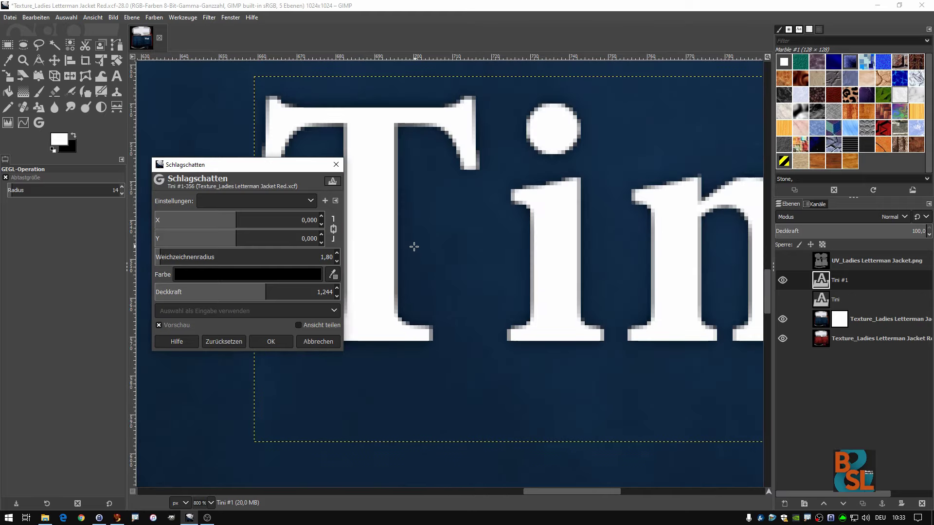
left_click(175, 324)
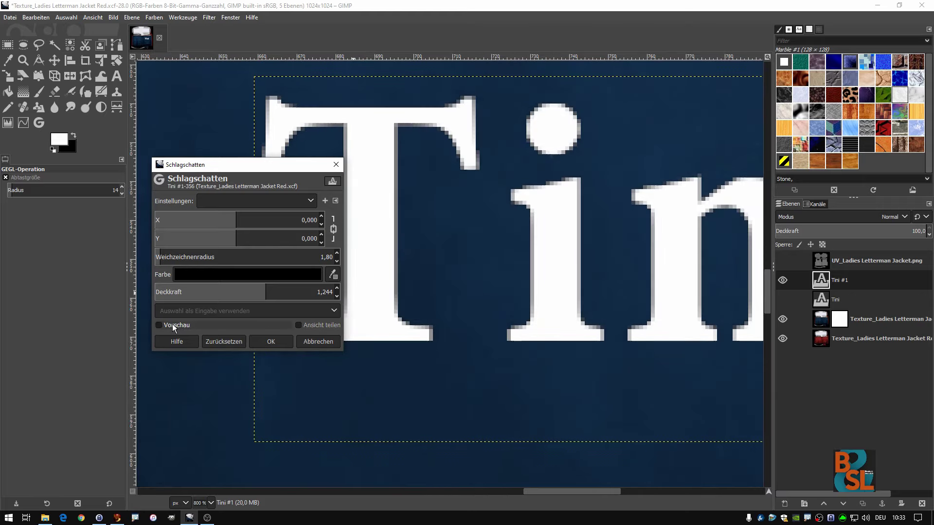
left_click(172, 324)
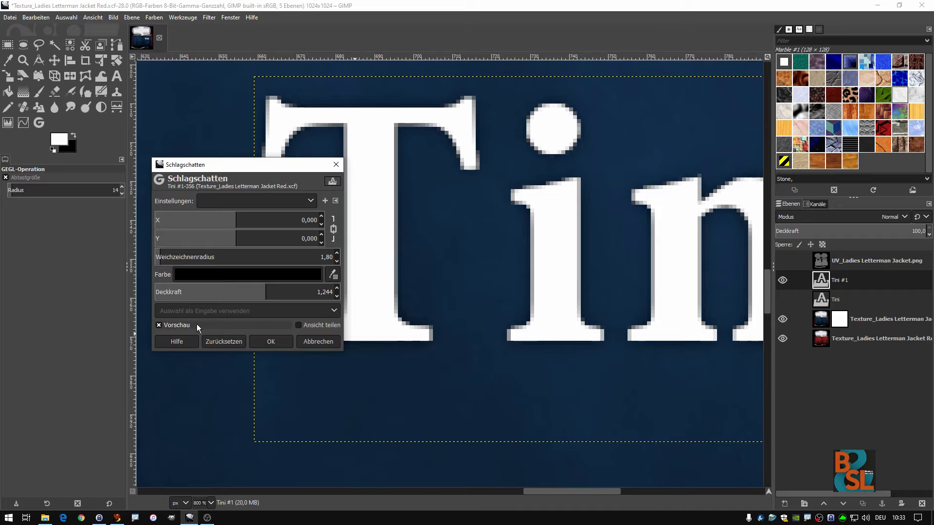
scroll(460, 278, "down", 1)
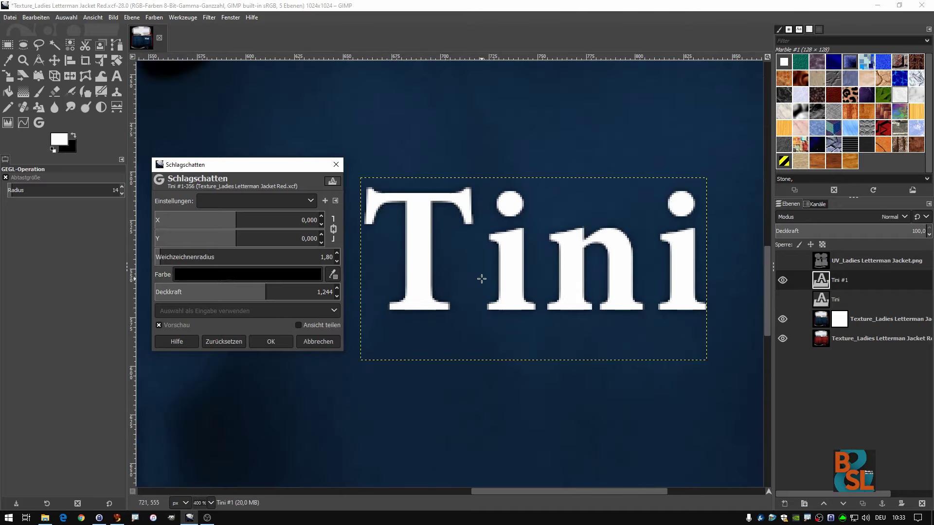
scroll(474, 278, "down", 1)
left_click(275, 341)
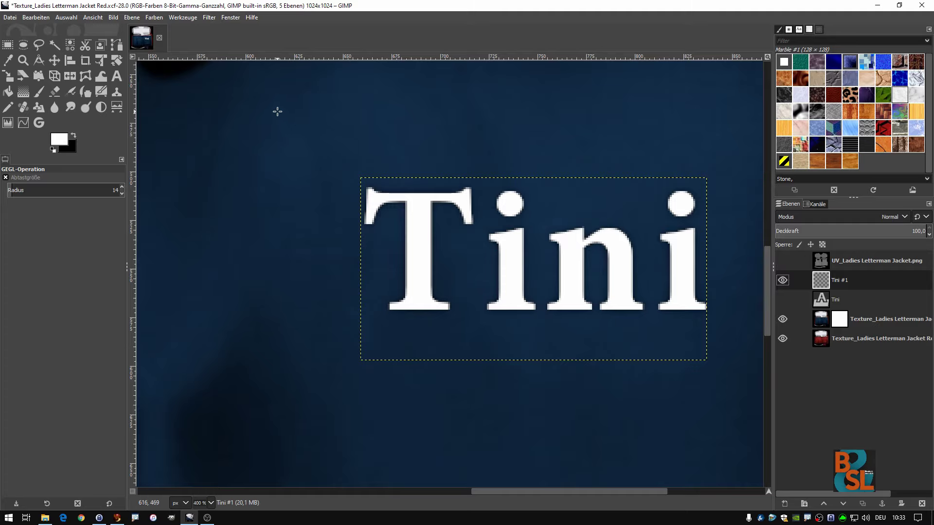
left_click(210, 18)
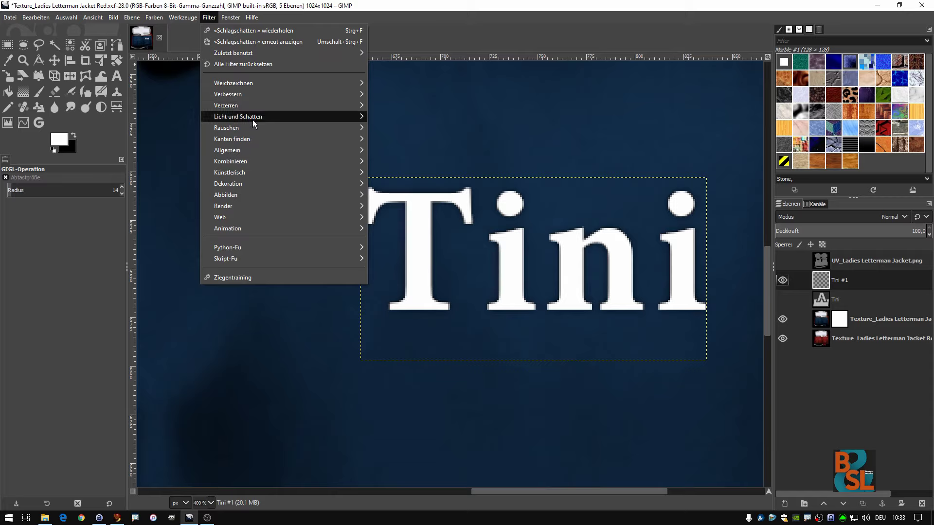
mouse_move(238, 117)
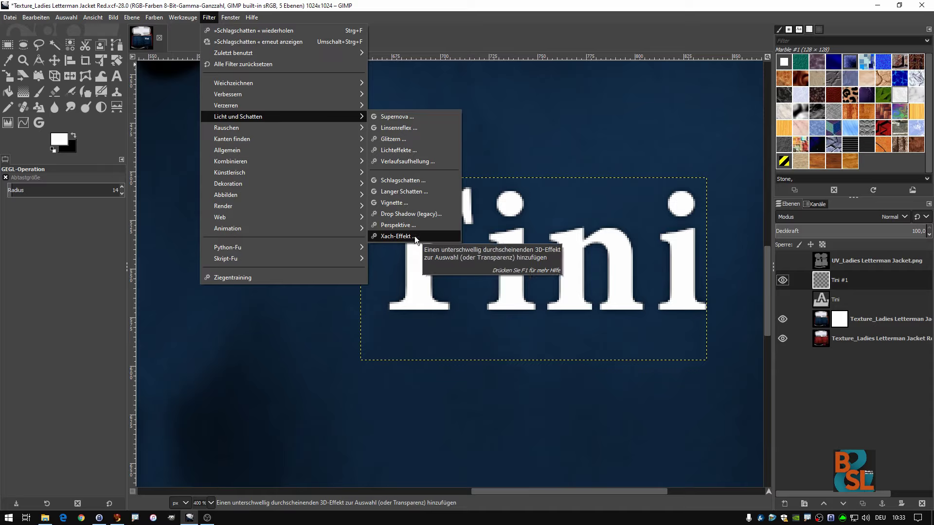
left_click(414, 236)
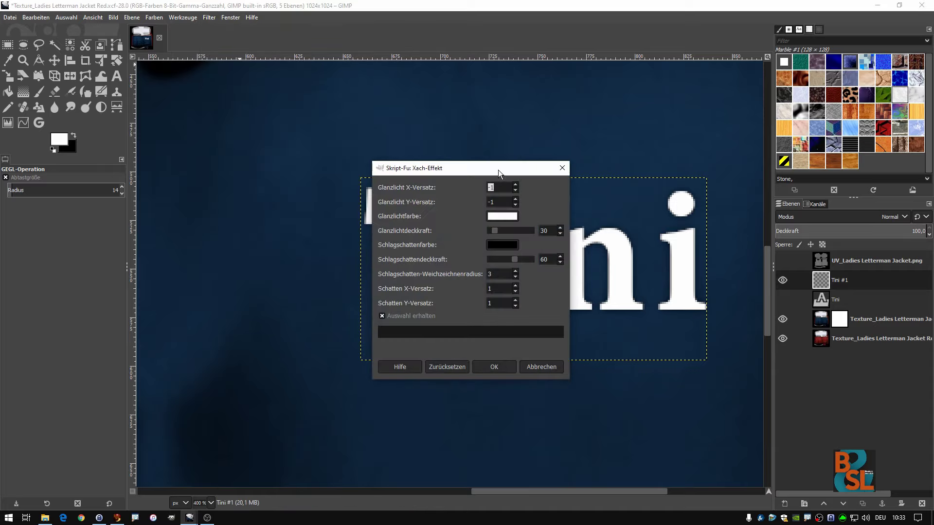
left_click_drag(498, 170, 305, 163)
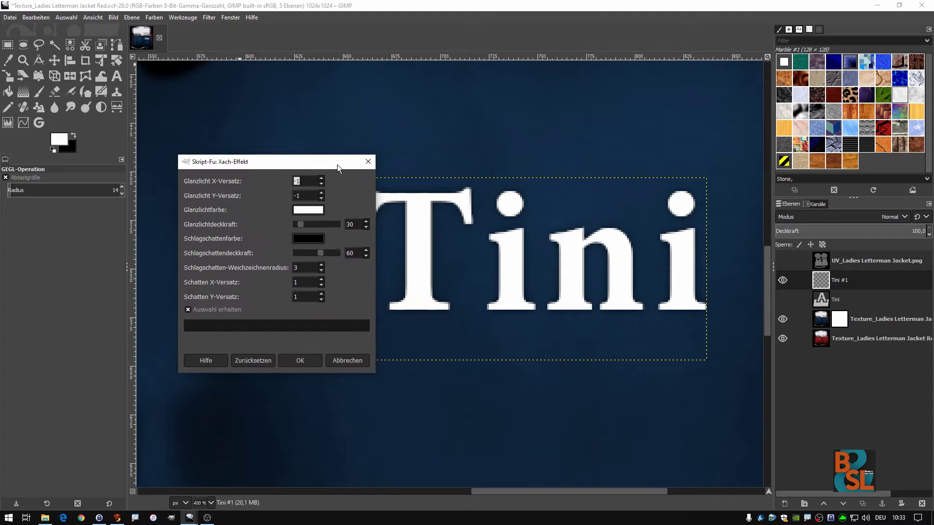
left_click_drag(337, 164, 324, 164)
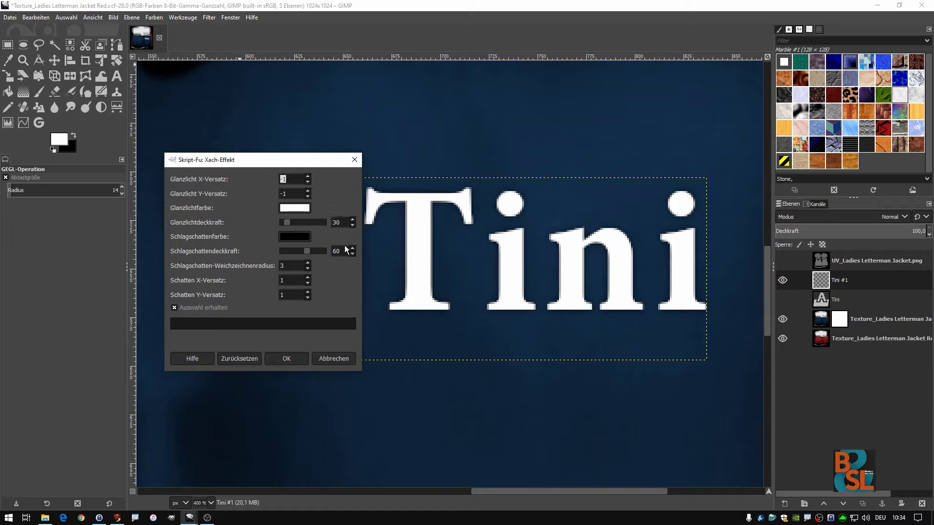
left_click(291, 358)
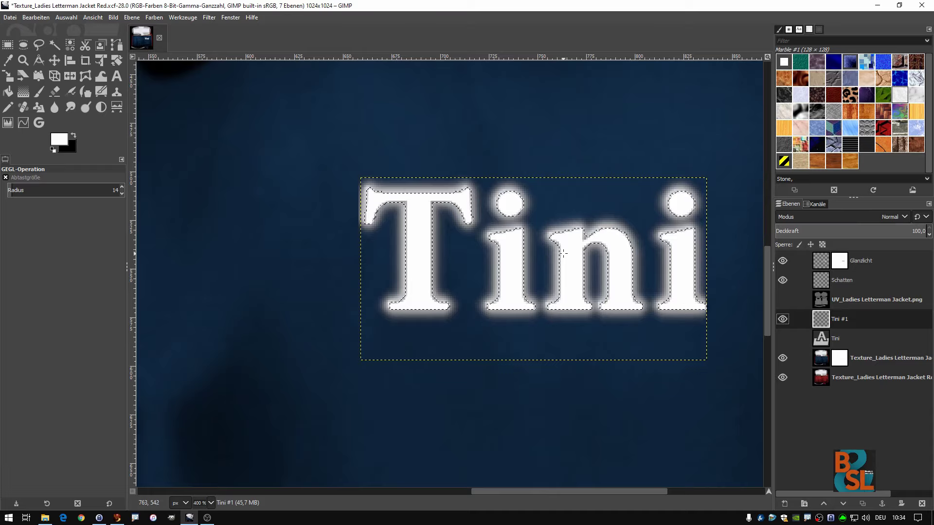
scroll(570, 253, "down", 1)
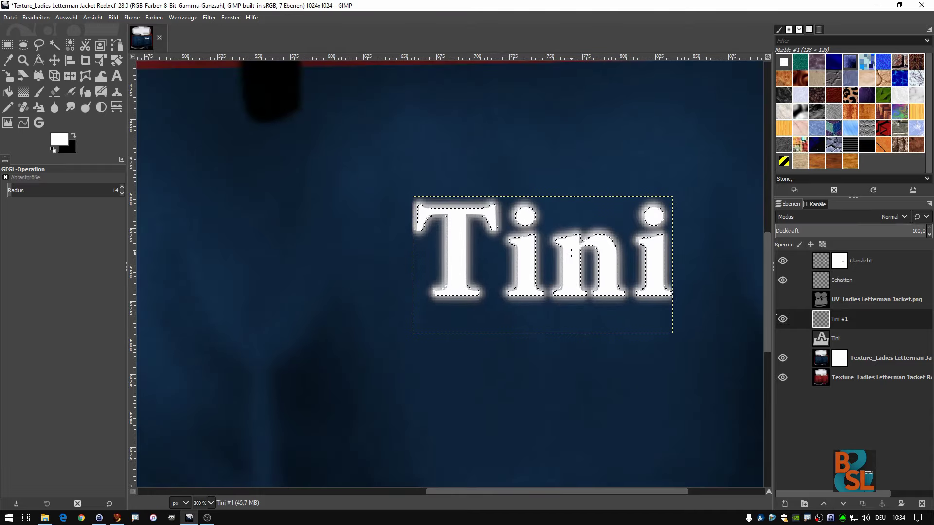
scroll(571, 252, "up", 1)
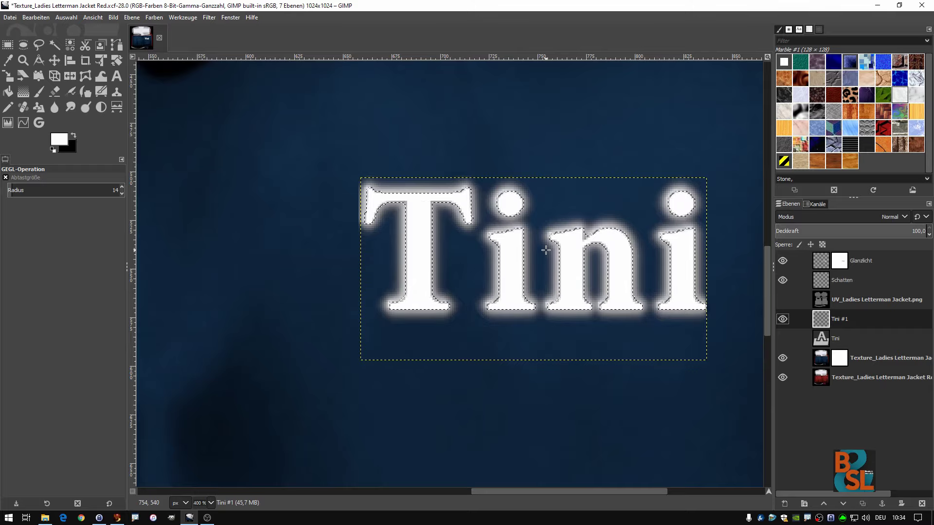
Undo and reapply the Xach-Effekt on Tini with the shadow blur radius reduced to 2.
key("ctrl+z")
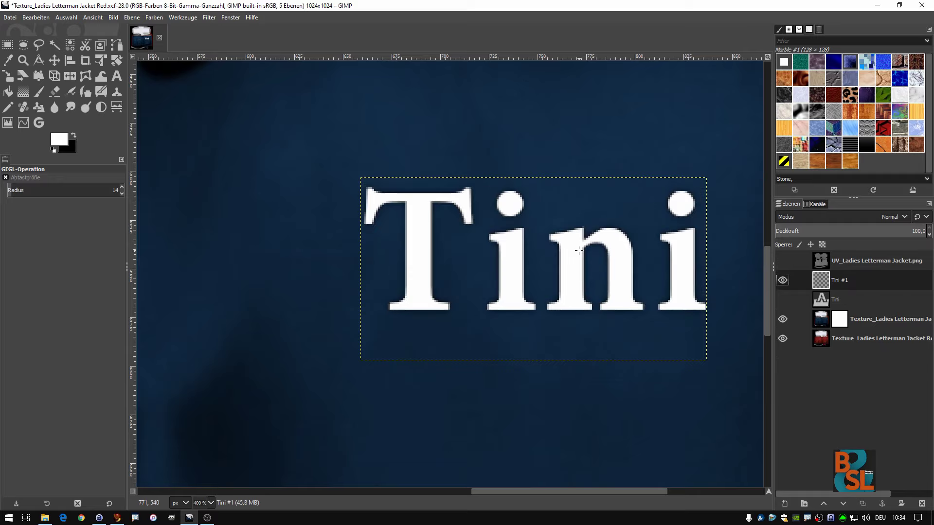
left_click(209, 18)
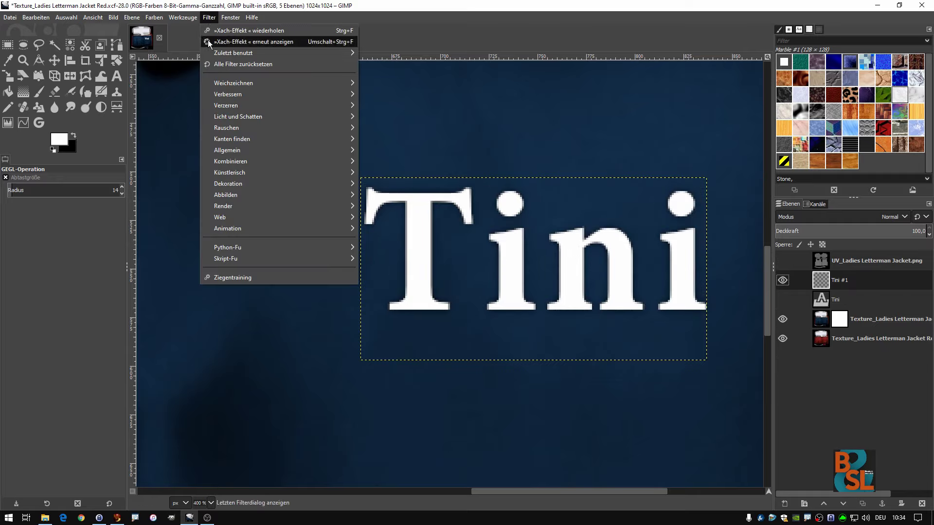
left_click(298, 43)
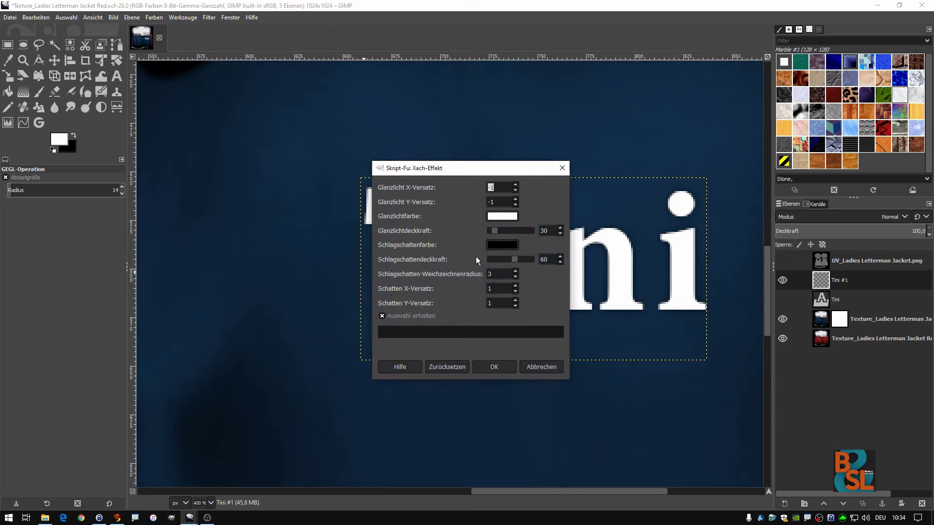
left_click(515, 277)
left_click(496, 367)
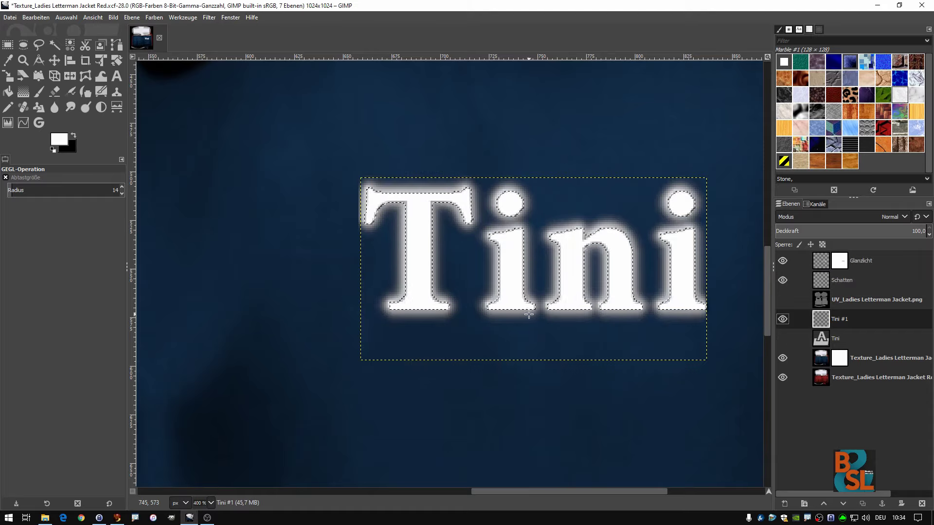
Reapply the Xach-Effekt with highlight opacity 0 and export to Texture_Ladies Letterman Jacket Red_NEU.png.
key("ctrl+z")
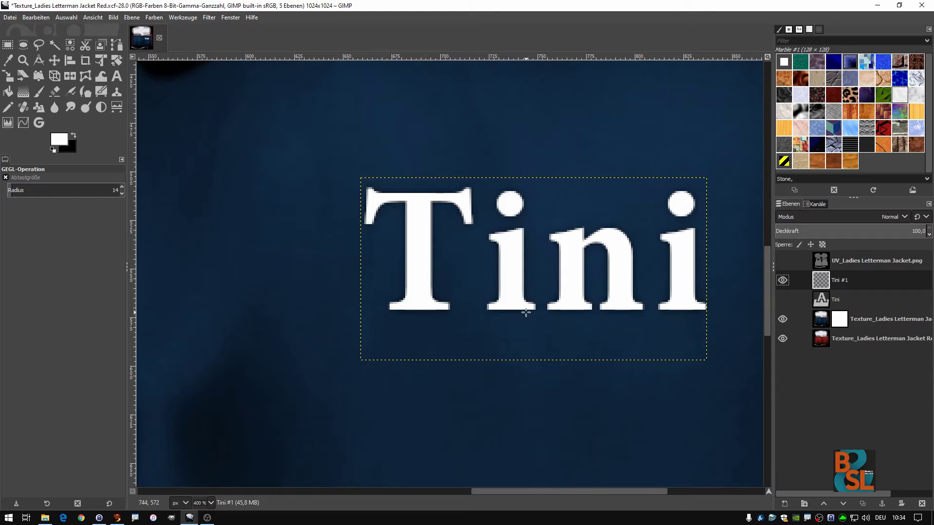
left_click(209, 18)
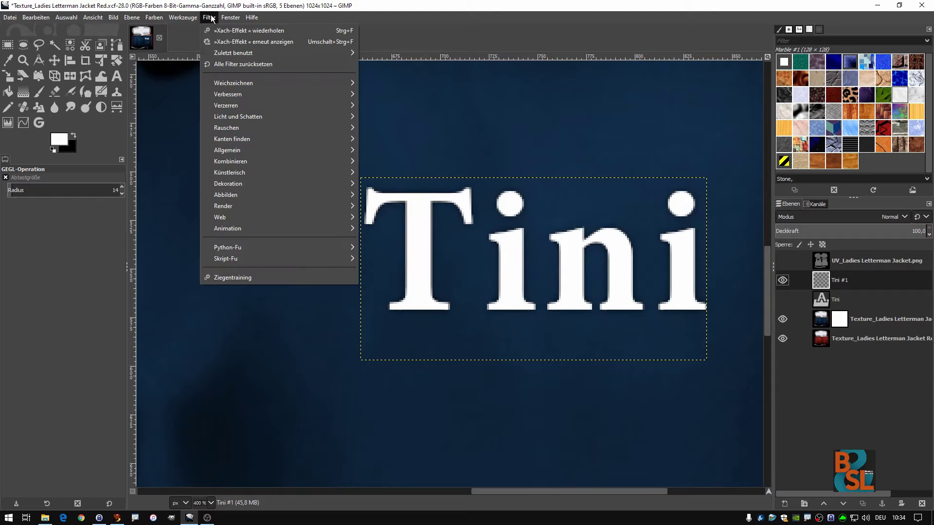
left_click(221, 42)
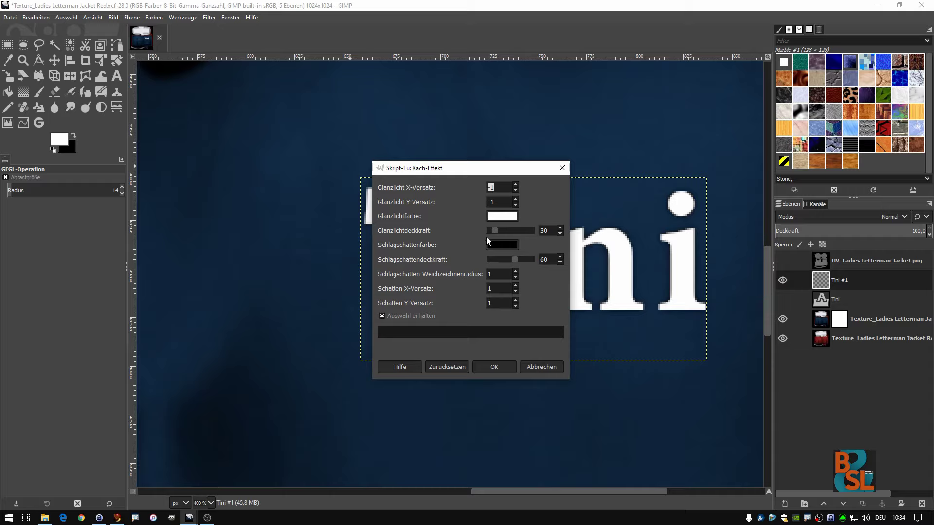
triple_click(561, 236)
left_click(560, 234)
left_click(493, 368)
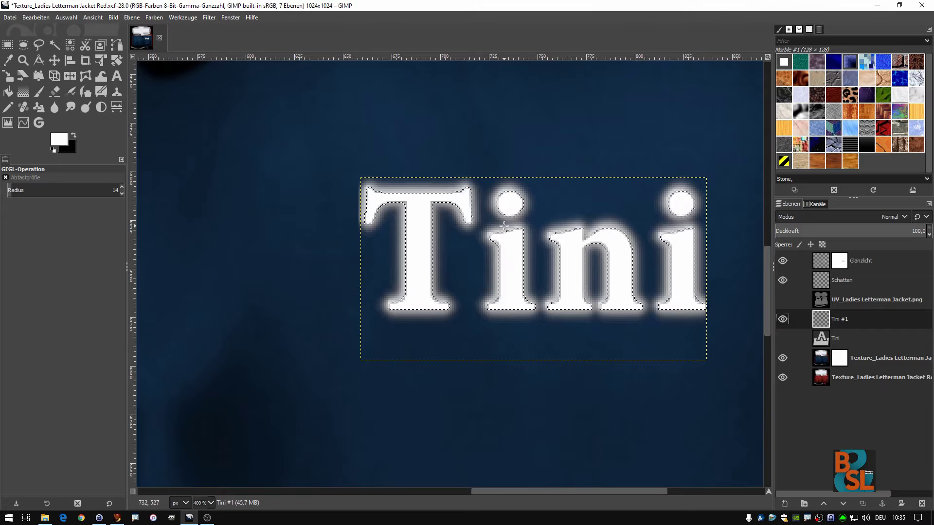
left_click(12, 19)
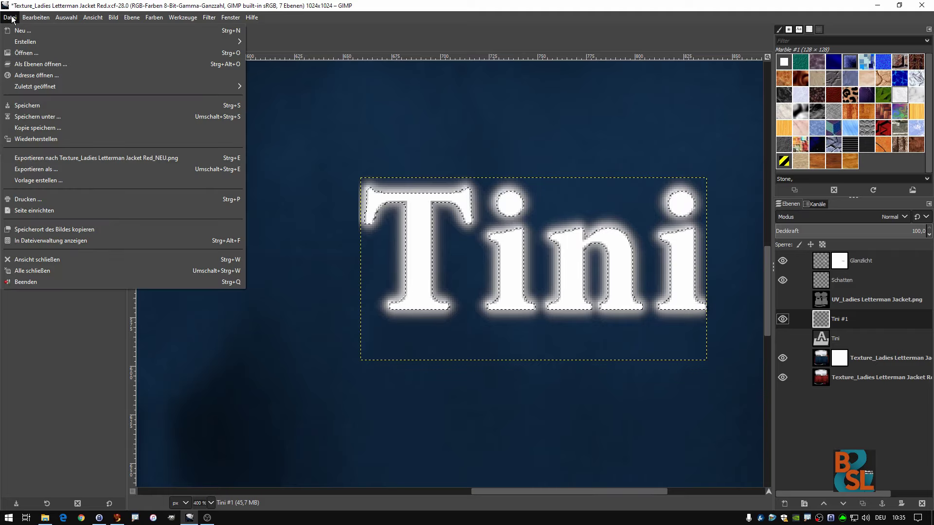
left_click(62, 157)
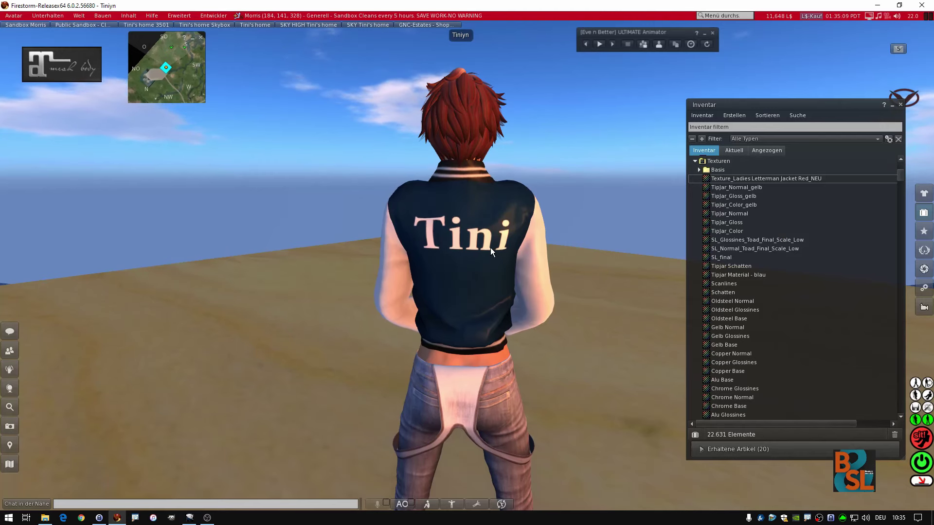
Zoom in on and rotate around the avatar's jacket back, then return to GIMP.
scroll(468, 266, "up", 3)
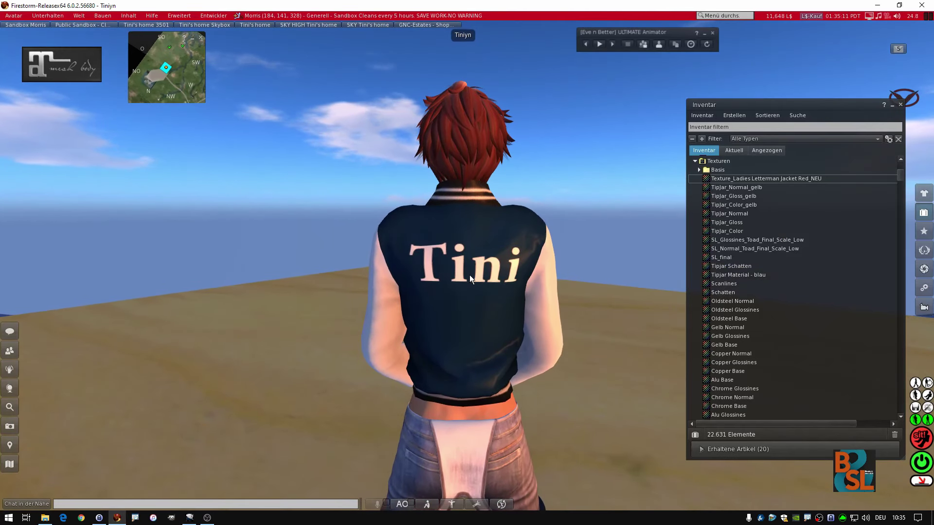
scroll(468, 266, "up", 2)
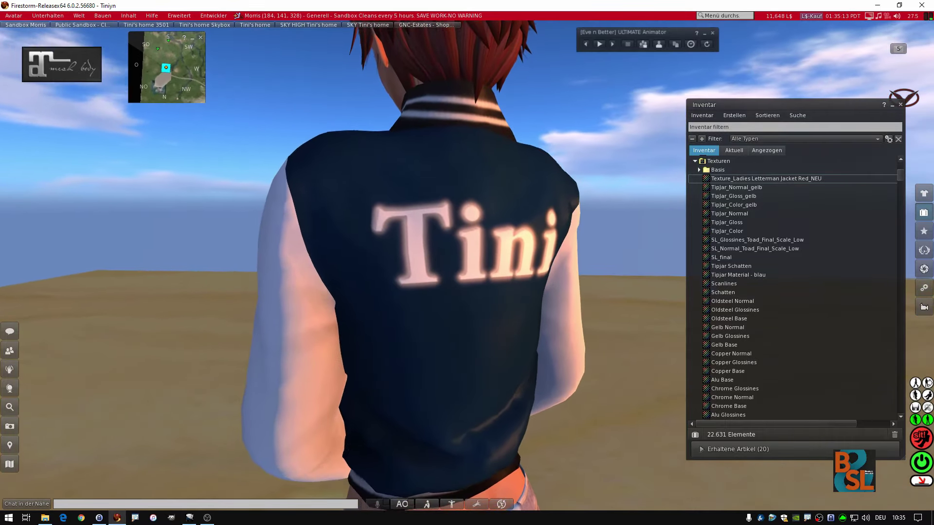
scroll(468, 266, "up", 3)
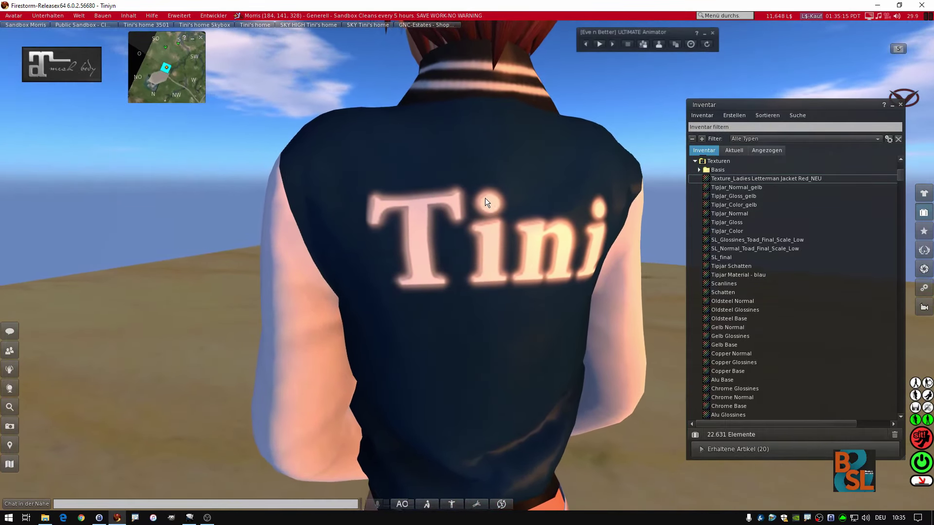
scroll(499, 239, "up", 2)
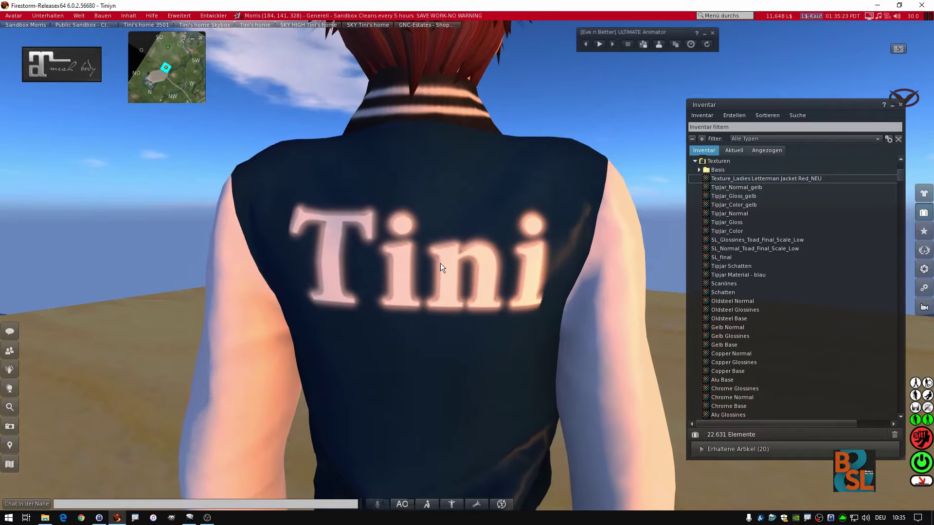
key("Left")
key("Left")
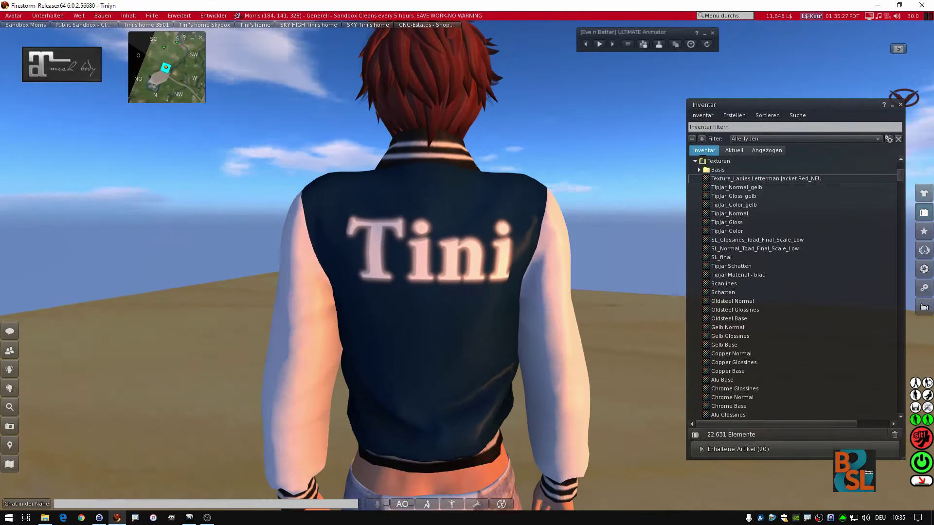
scroll(465, 275, "up", 3)
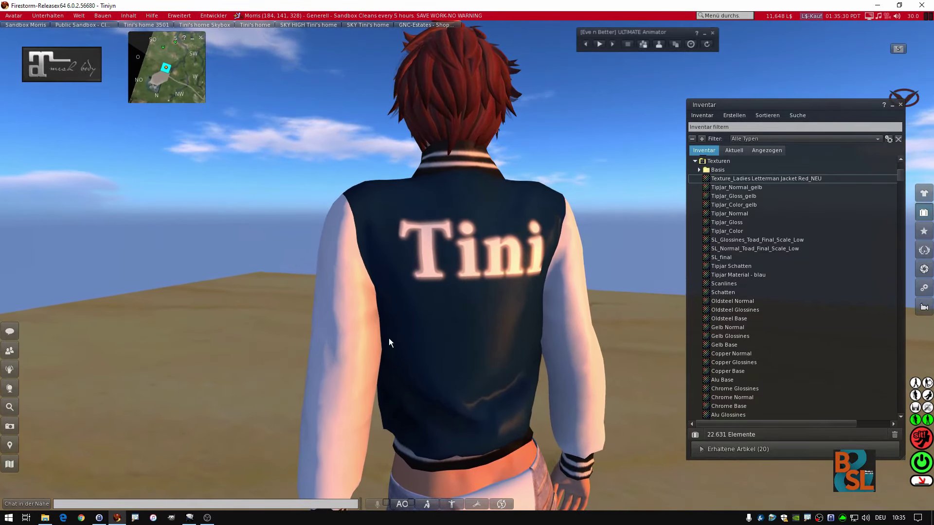
left_click(190, 517)
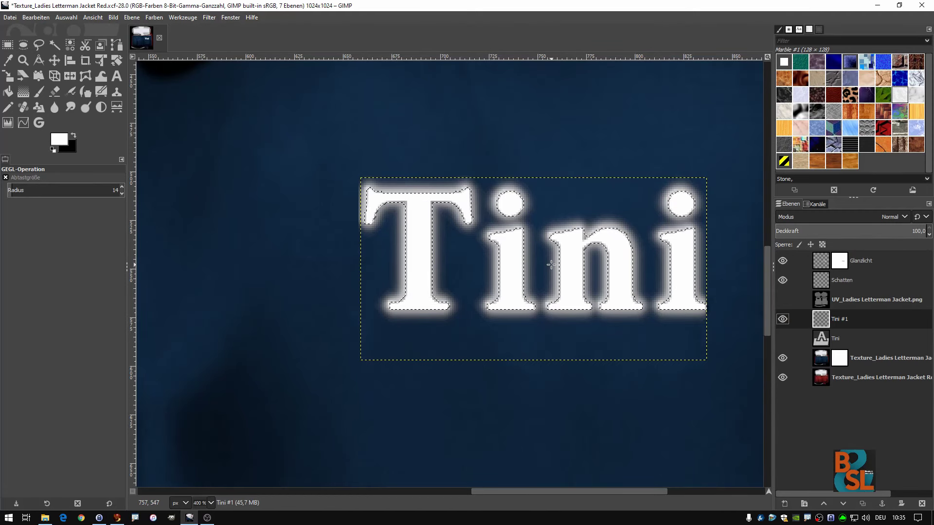
Redo the Xach-Effekt with highlight offsets 0, highlight opacity 10 and shadow opacity 42.
key("ctrl+z")
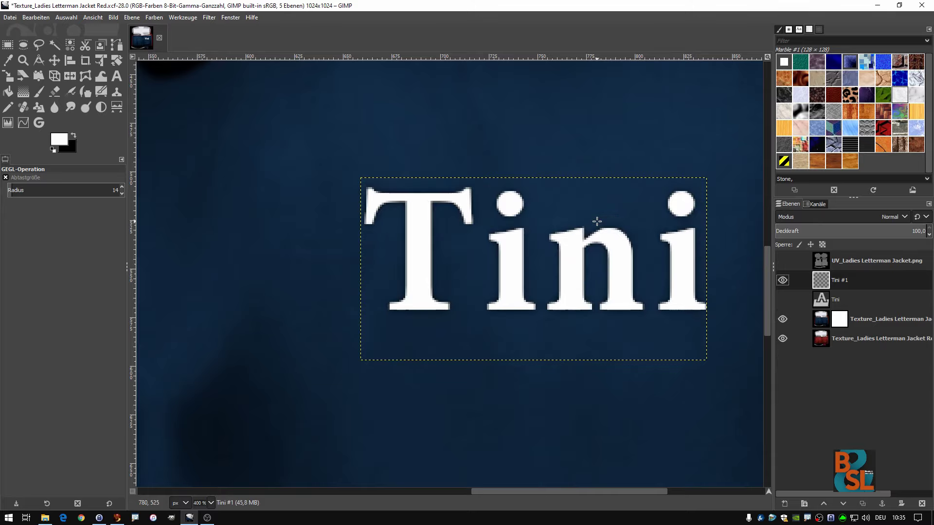
left_click(209, 17)
left_click(218, 43)
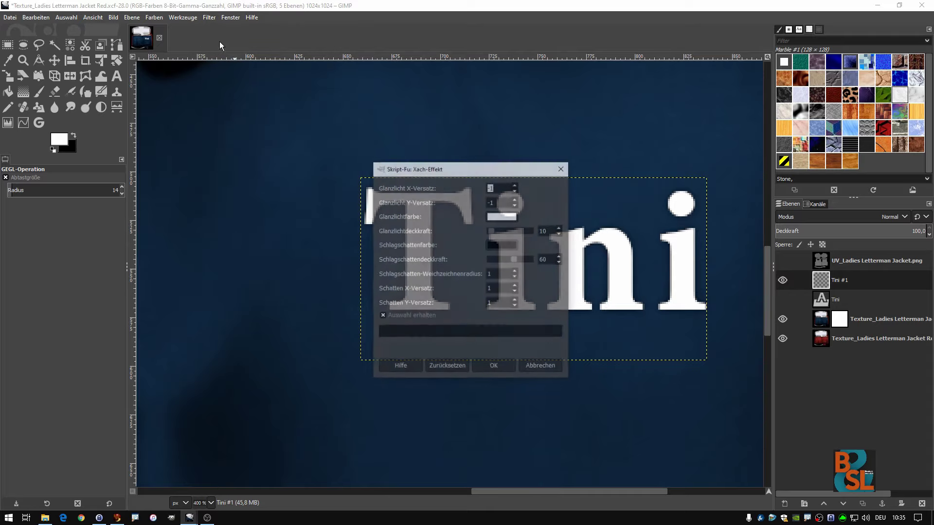
left_click(516, 200)
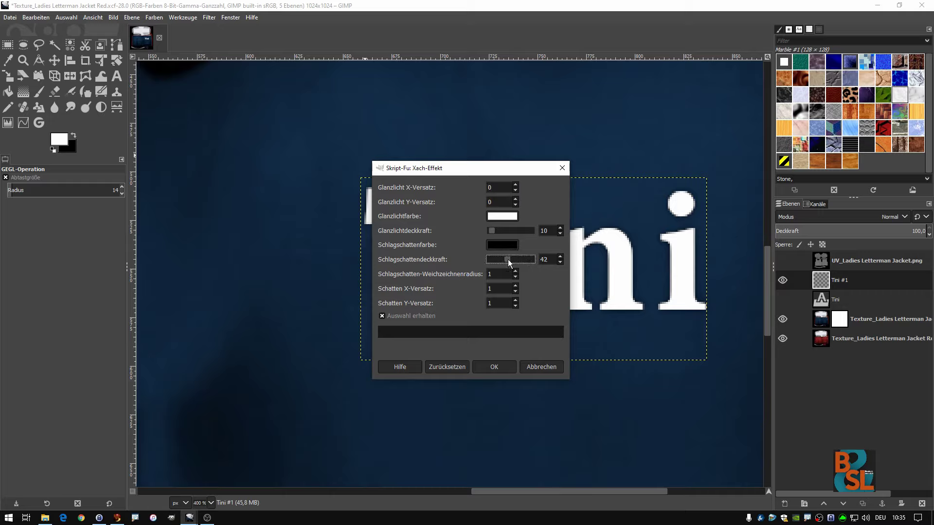
left_click(487, 367)
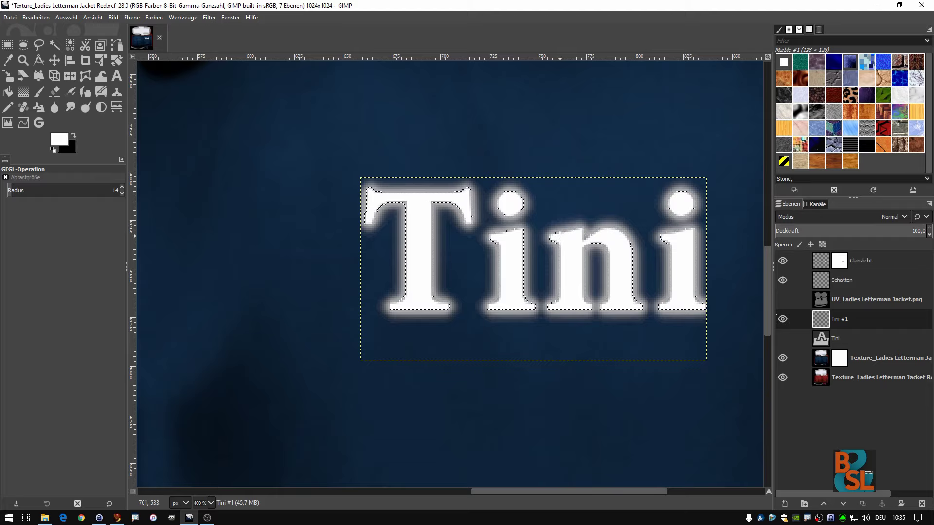
scroll(574, 235, "down", 1)
scroll(589, 236, "up", 1)
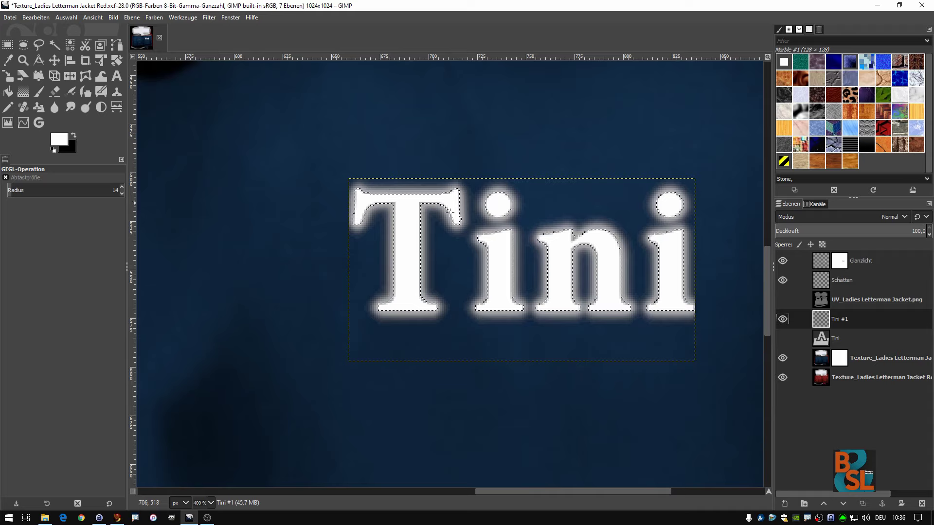
Clear the selection and move the UV_Ladies Letterman Jacket.png layer below the text layers.
left_click(72, 17)
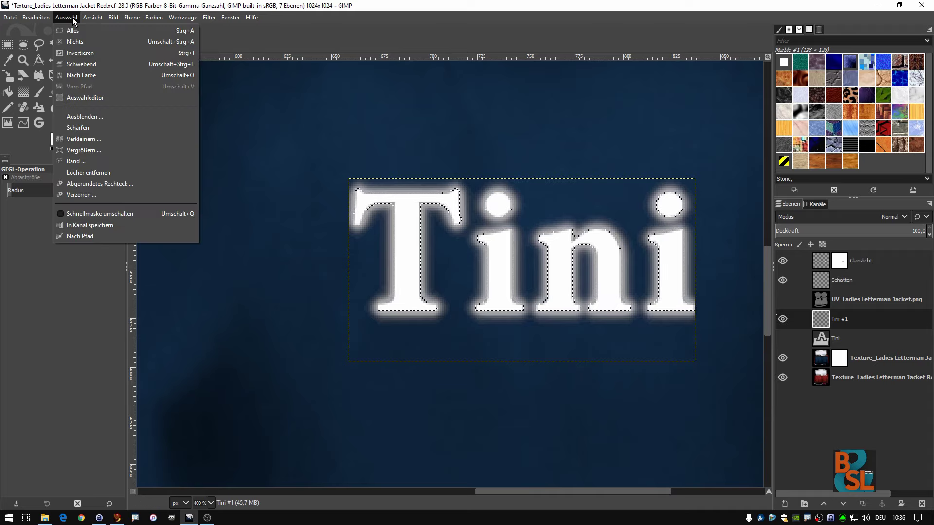
left_click(83, 41)
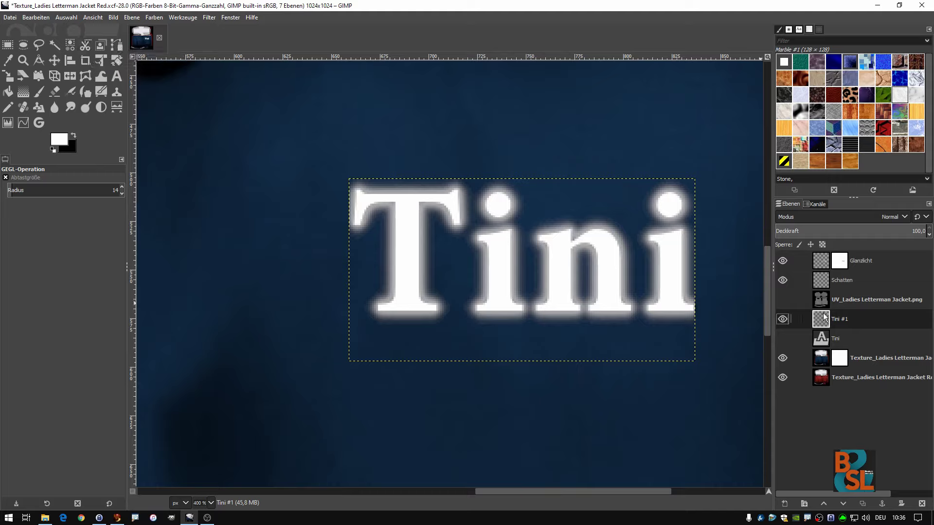
left_click(860, 300)
left_click_drag(860, 300, 852, 346)
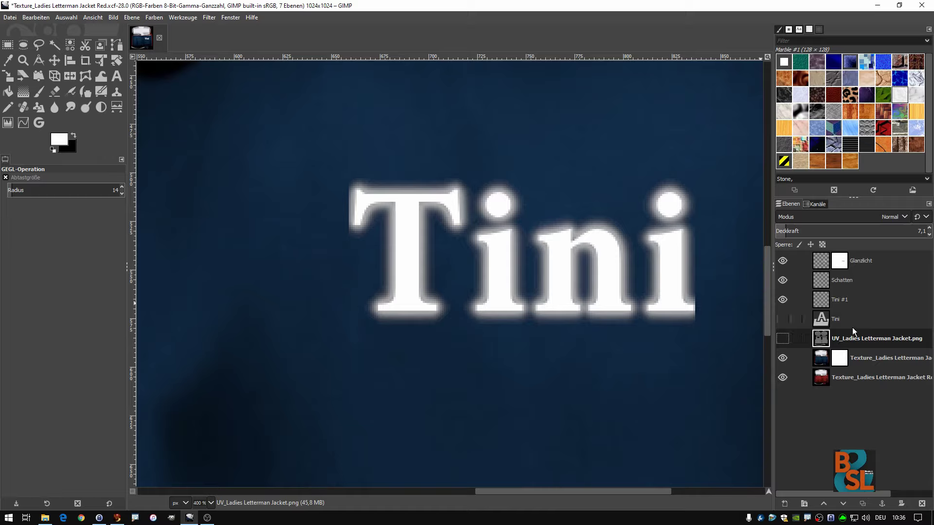
Step through the Schatten, Glanzlicht and Tini #1 layers and make Glanzlicht active.
left_click(823, 278)
left_click(821, 298)
left_click(822, 261)
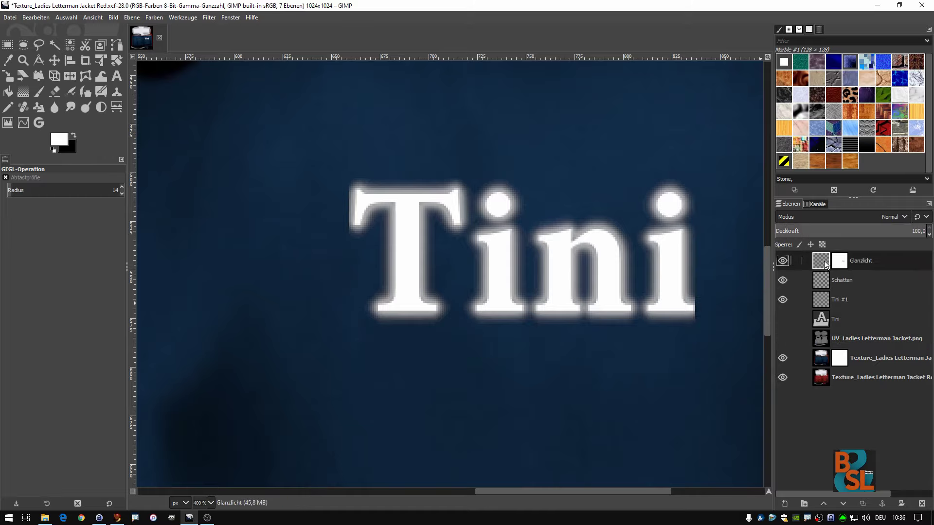
left_click(822, 280)
left_click(821, 297)
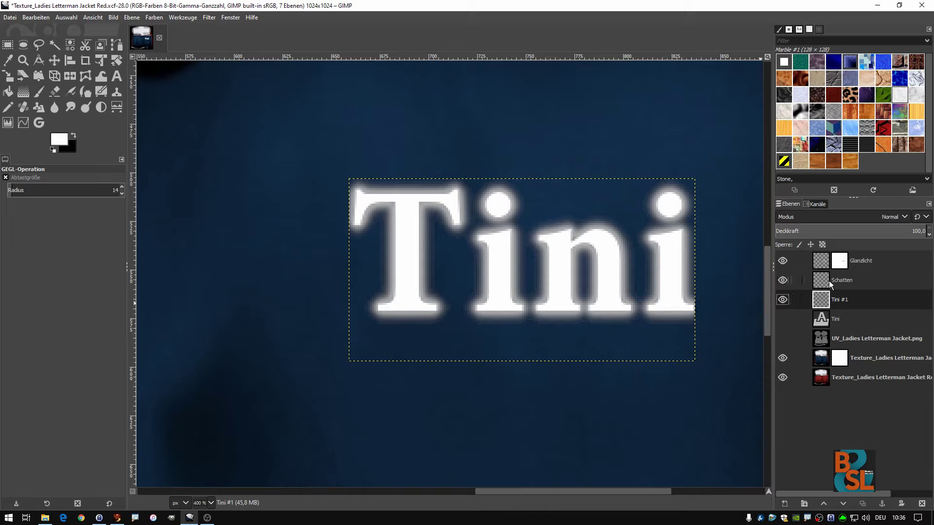
left_click(888, 262)
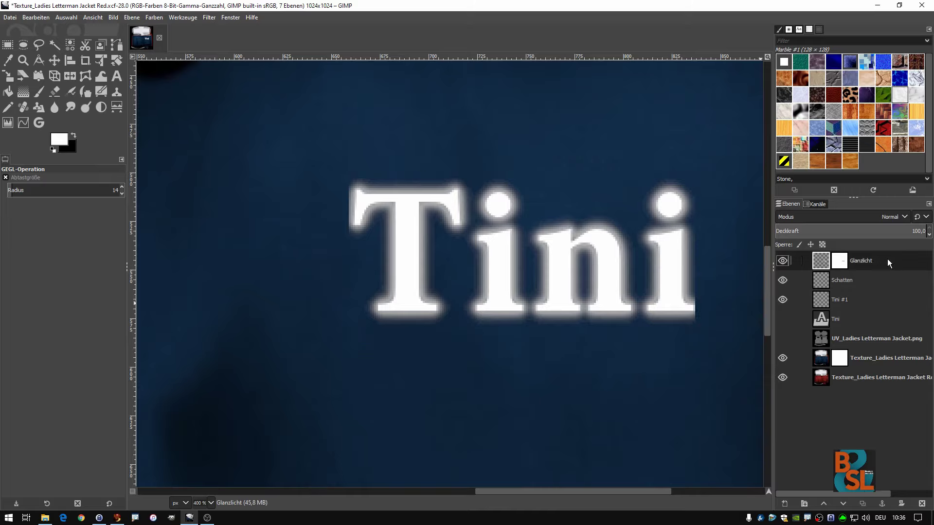
left_click(865, 296)
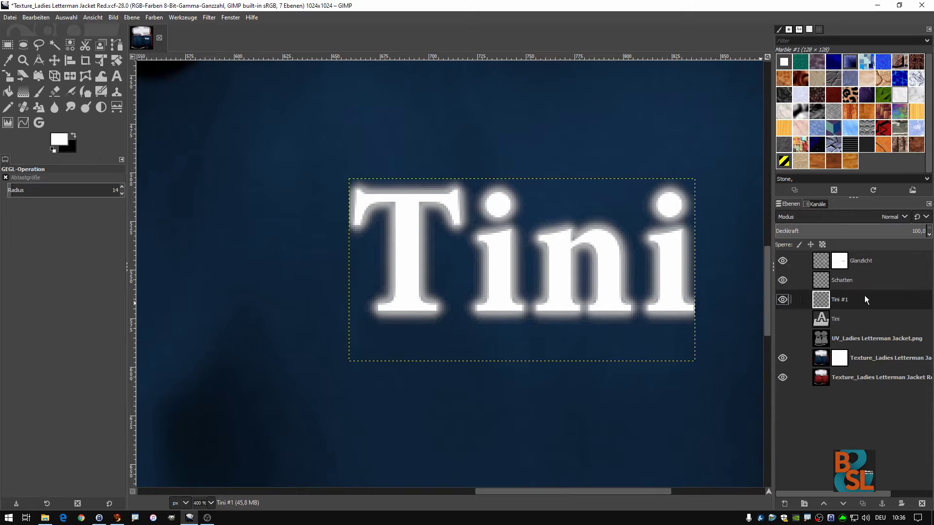
left_click(877, 261)
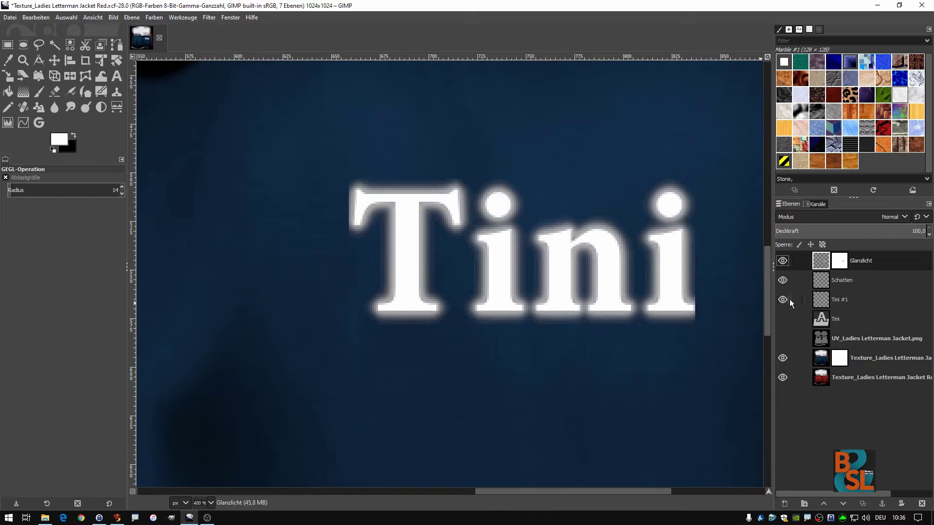
Compare the glow, shadow and text layers on and off, leaving the Glanzlicht glow hidden.
left_click(782, 261)
left_click(783, 260)
left_click(782, 260)
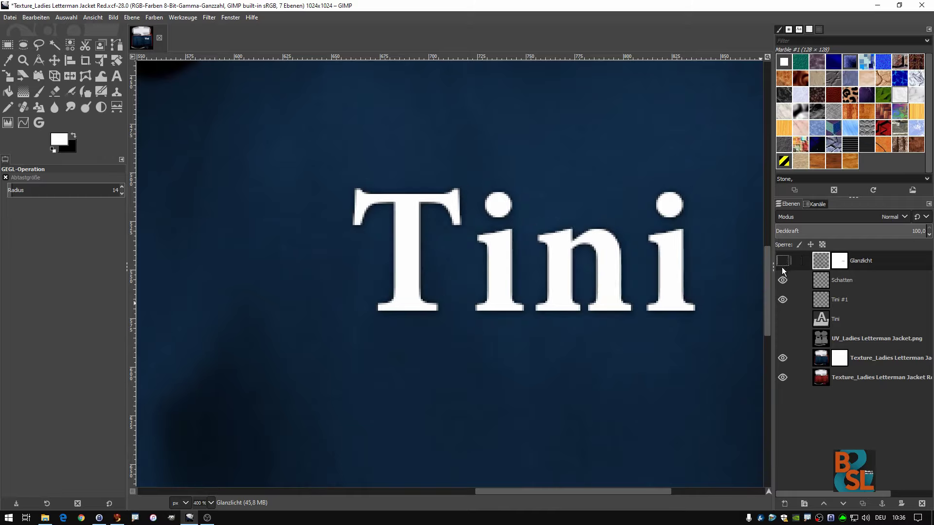
left_click(782, 280)
left_click(783, 299)
left_click(783, 280)
left_click(782, 262)
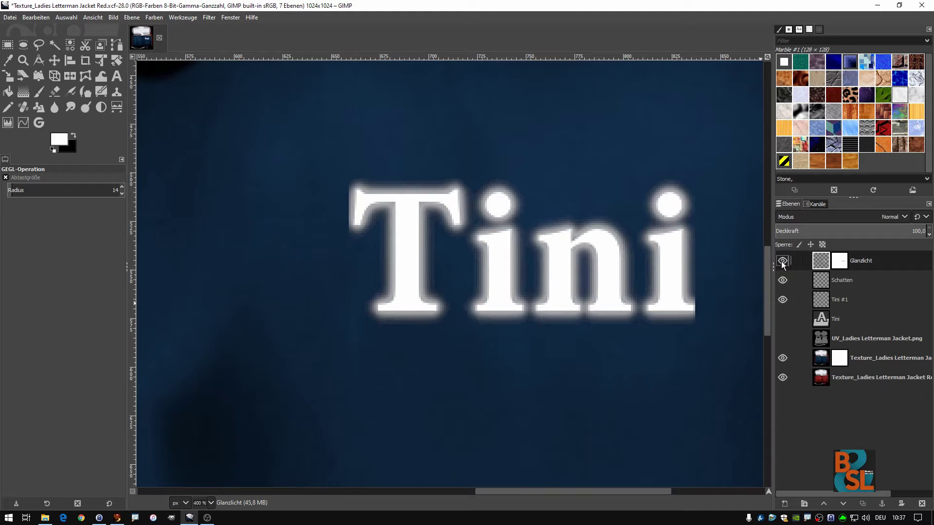
left_click(782, 262)
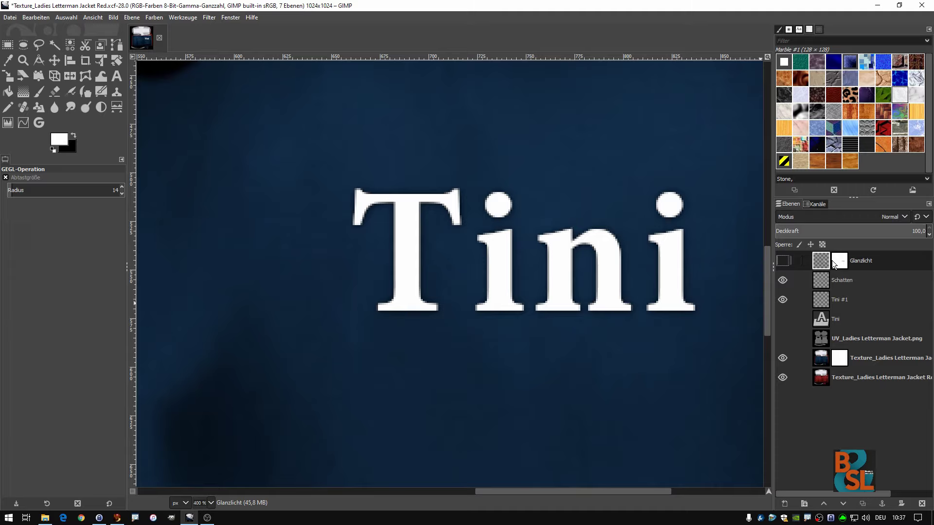
left_click(10, 17)
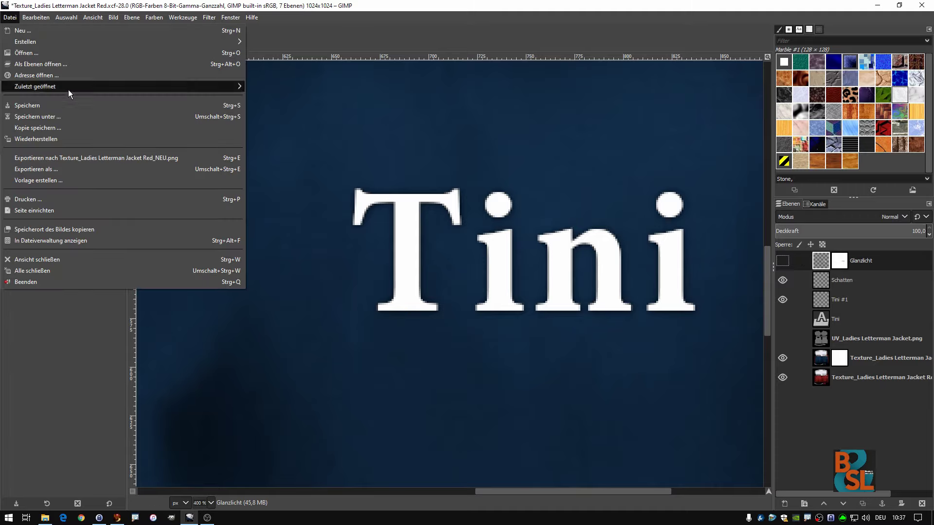
Re-export the PNG, view the glow-free Tini lettering around the avatar, then return to GIMP.
left_click(64, 159)
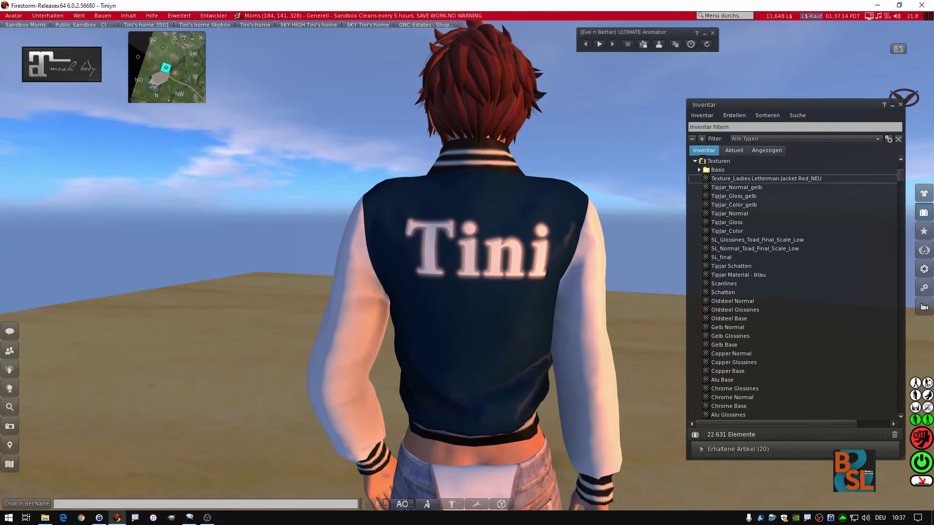
scroll(438, 253, "up", 3)
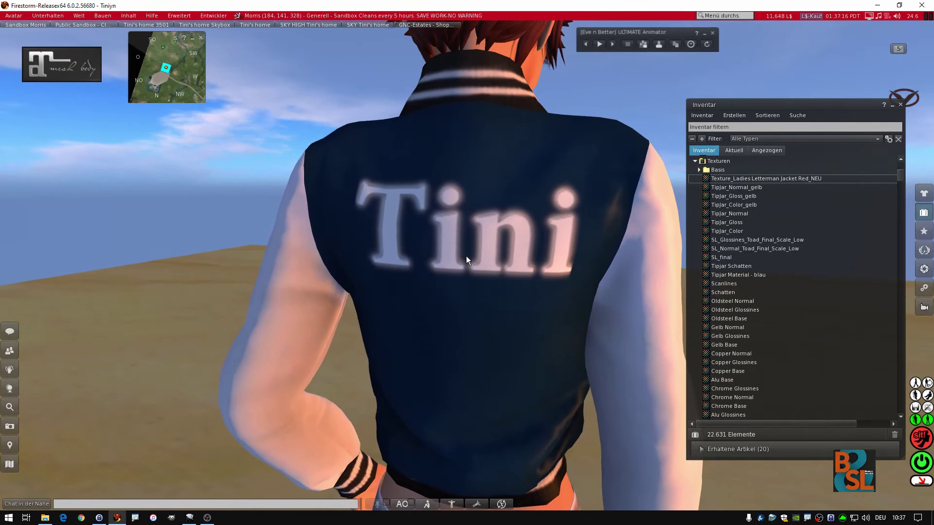
scroll(456, 230, "down", 5)
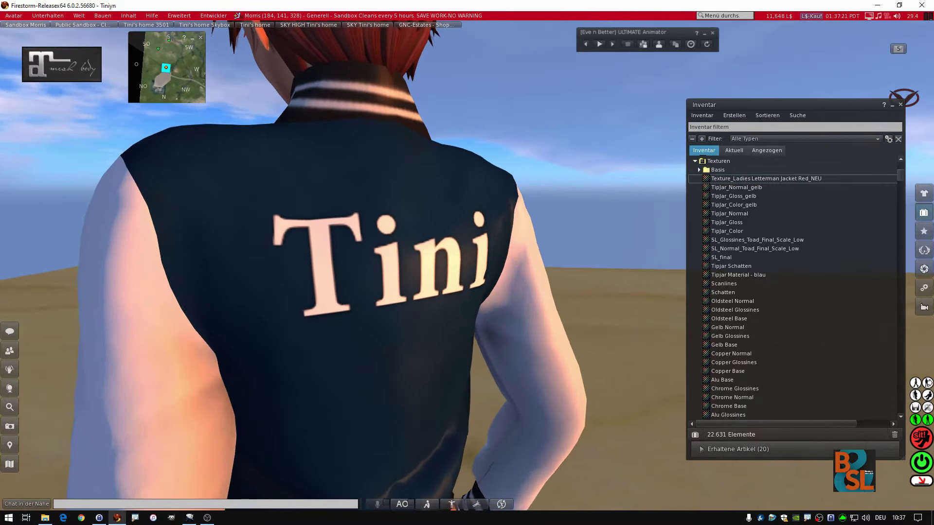
scroll(438, 253, "up", 3)
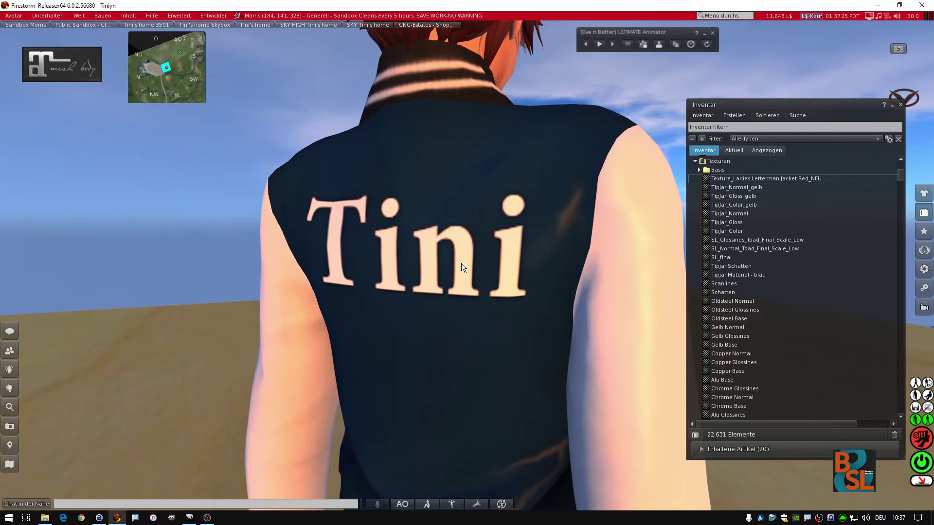
scroll(413, 265, "up", 2)
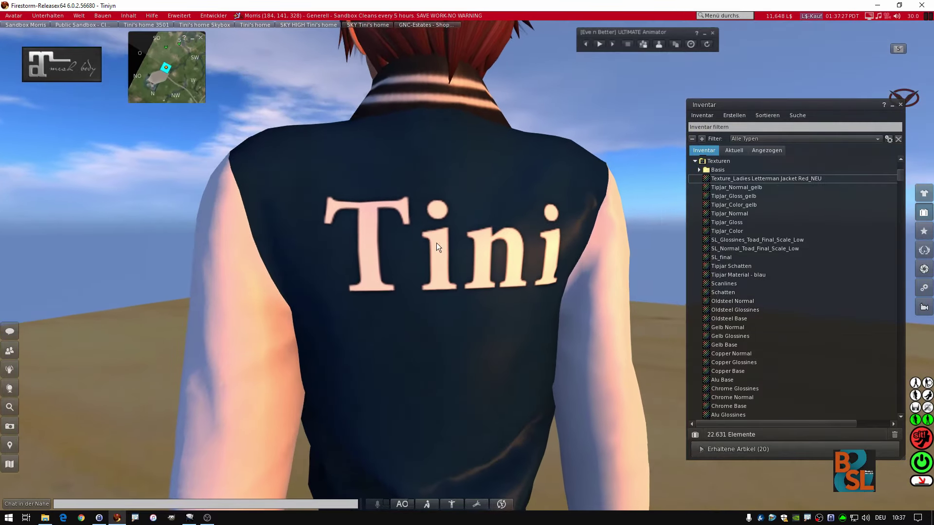
left_click_drag(416, 279, 370, 279)
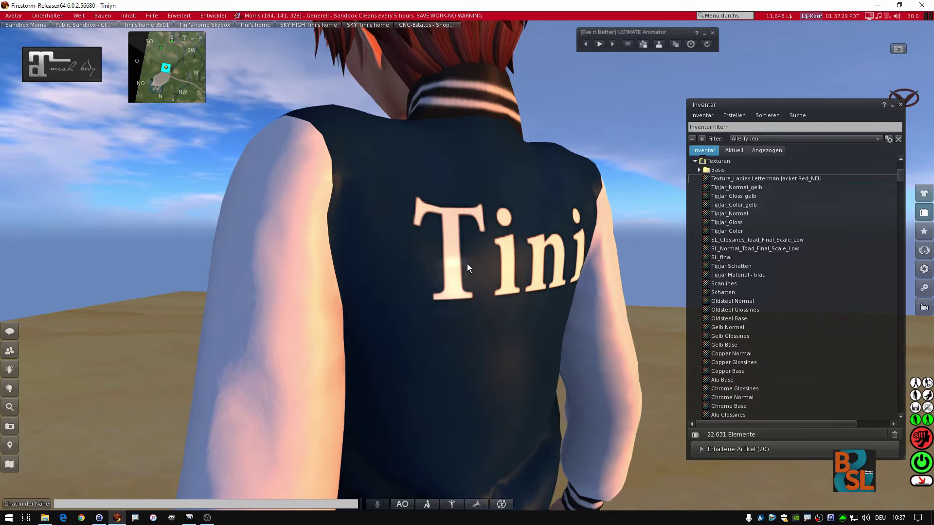
key("Escape")
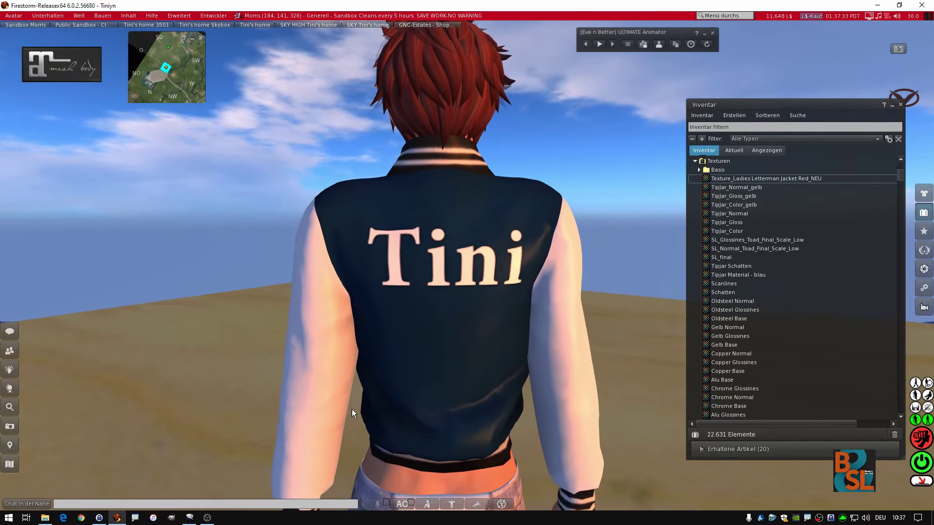
left_click(189, 518)
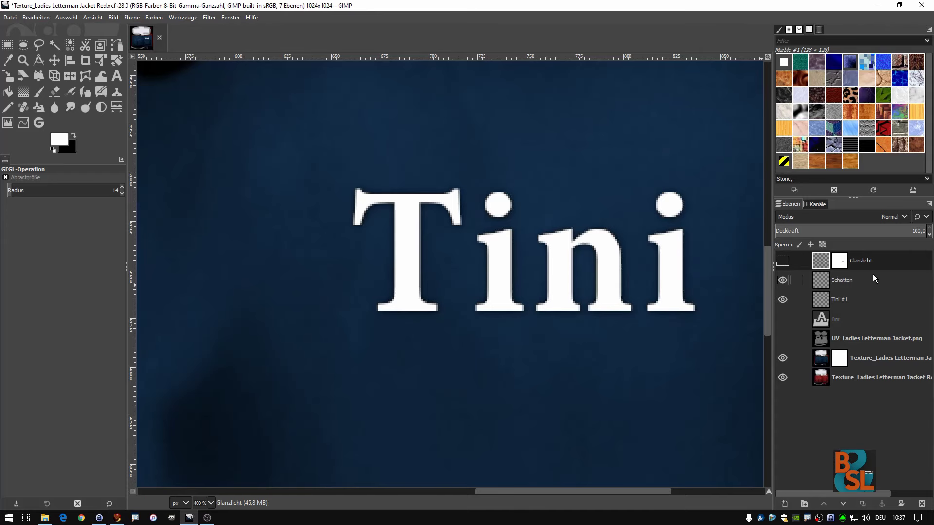
left_click(783, 281)
left_click(783, 299)
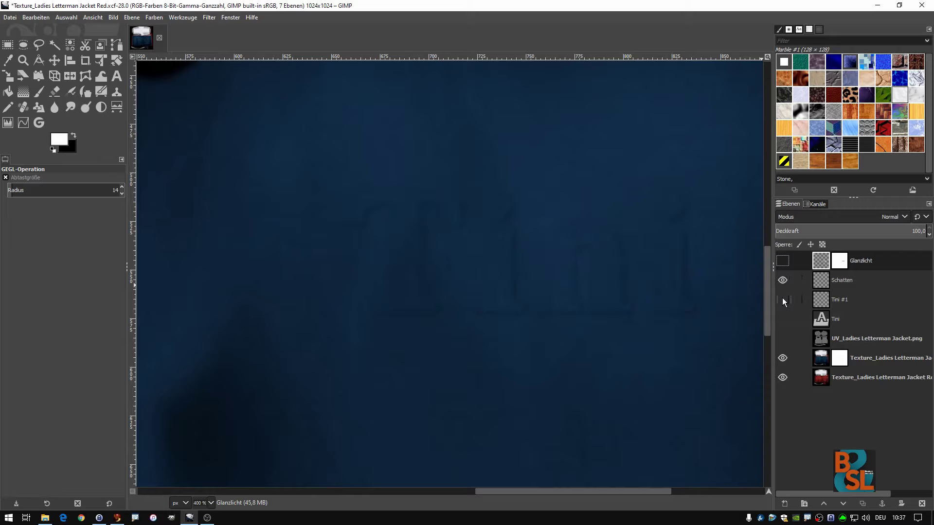
left_click(782, 281)
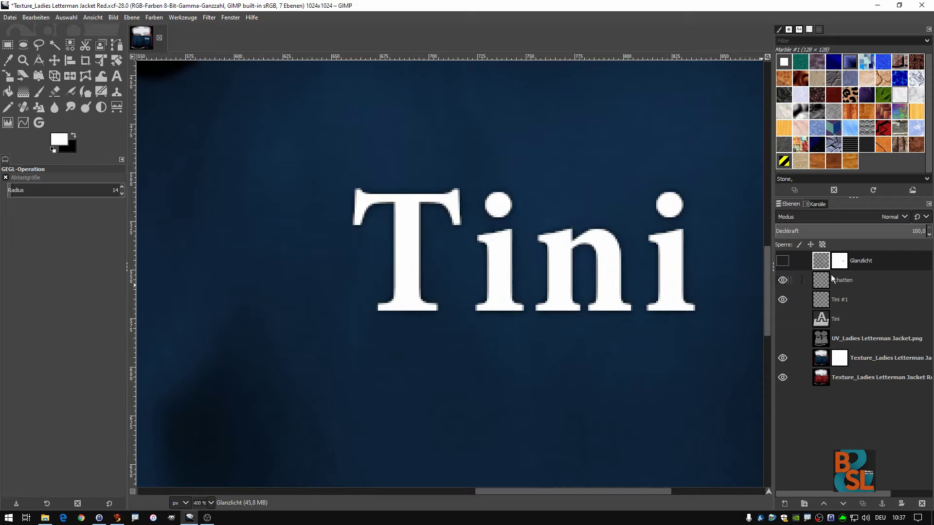
left_click(859, 300)
left_click(859, 279)
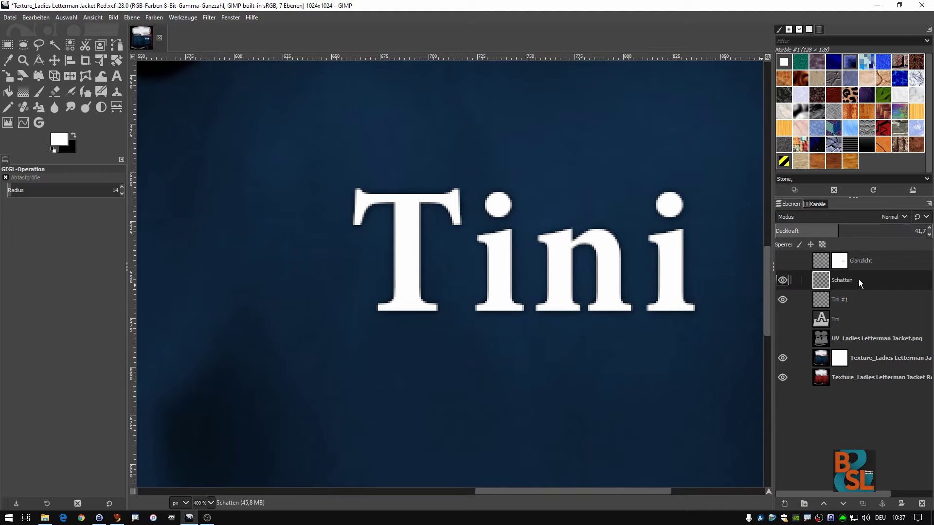
left_click(842, 280)
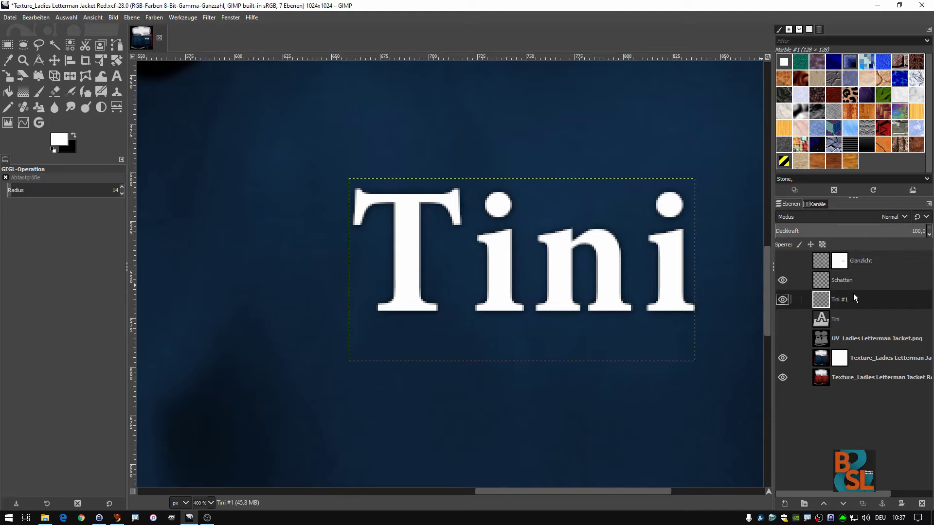
left_click(851, 285)
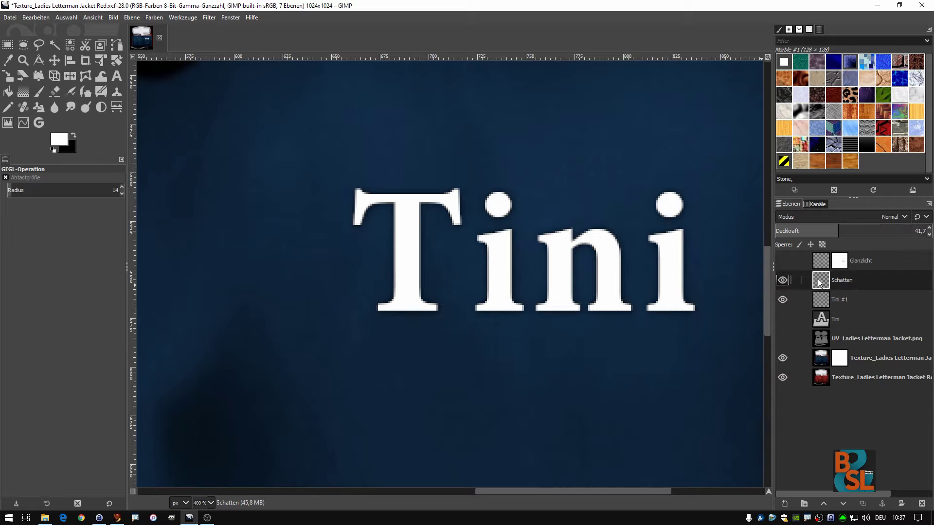
Merge Schatten down into Tini #1, duplicate it as Tini #2 and Tini #3, and hide Tini #1.
right_click(866, 282)
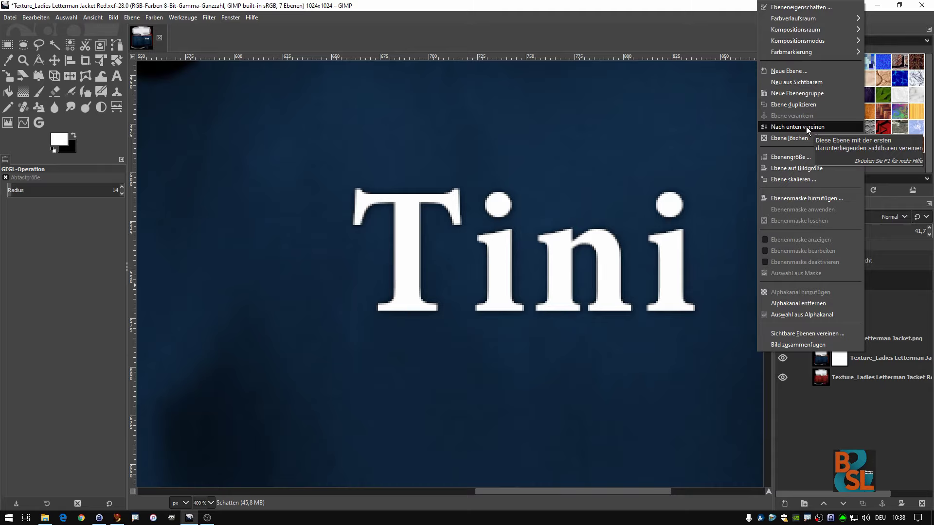
left_click(807, 127)
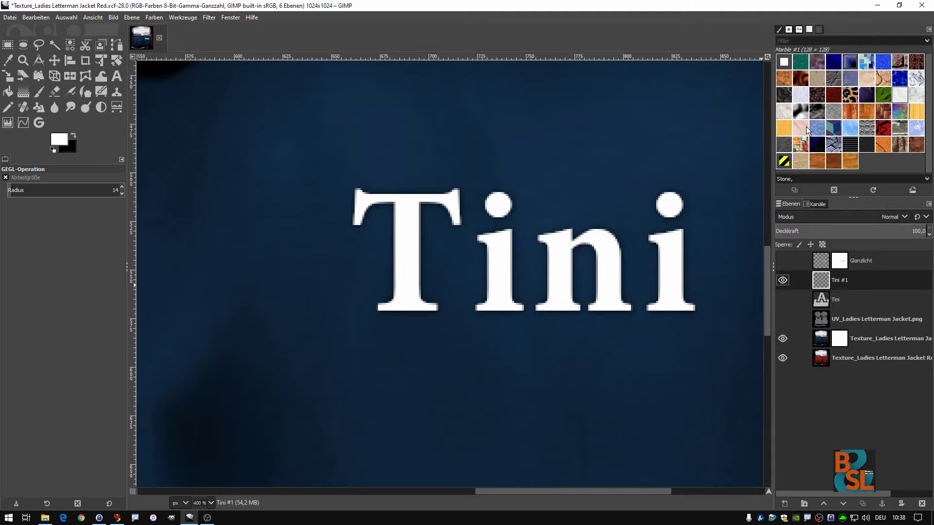
right_click(871, 281)
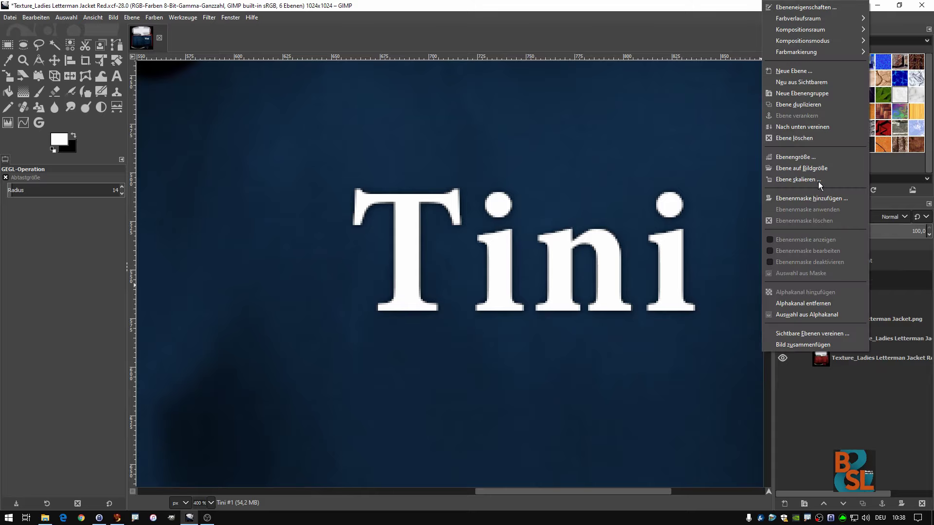
left_click(810, 105)
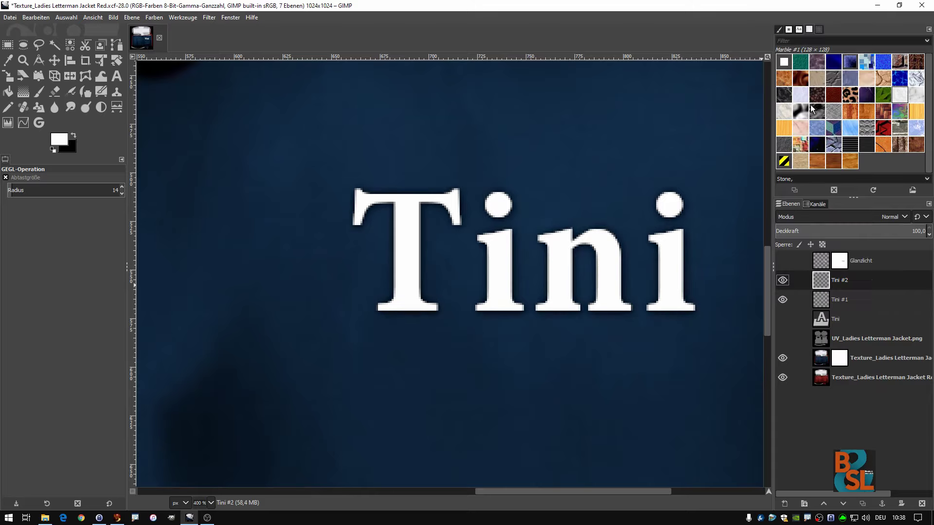
left_click(782, 301)
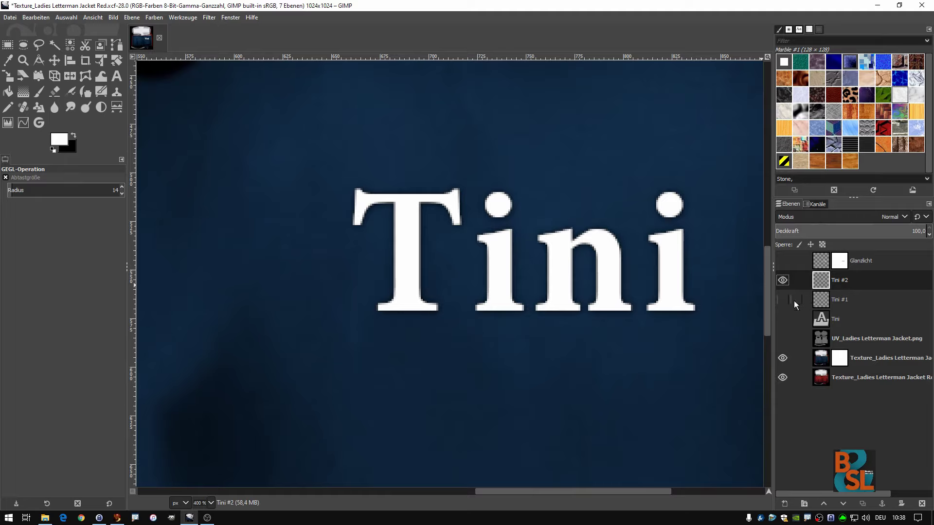
right_click(864, 279)
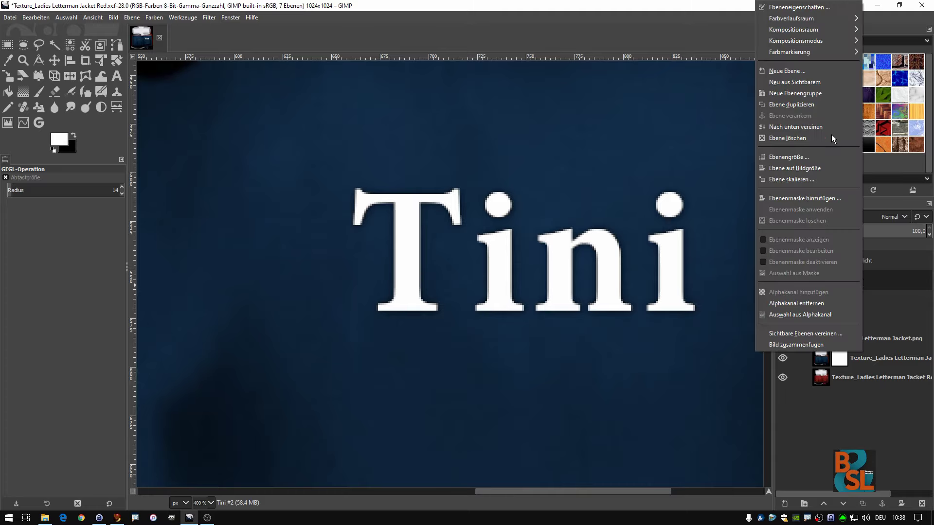
left_click(813, 106)
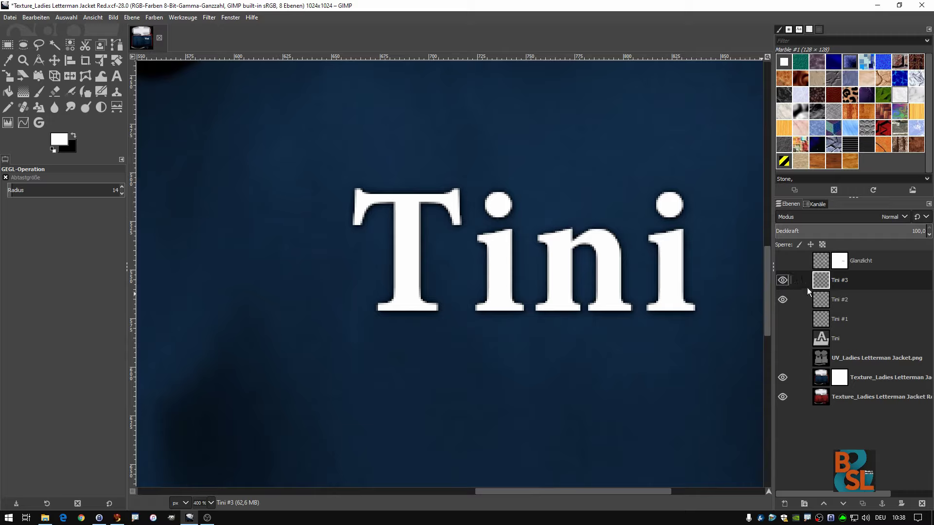
Set up the Bucket Fill tool to fill with the Marble #1 pattern.
left_click(9, 93)
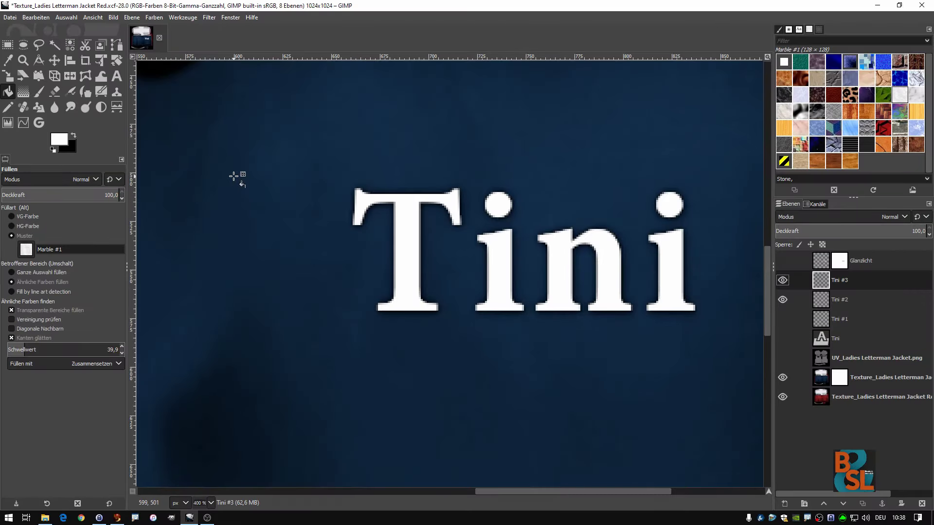
left_click(30, 251)
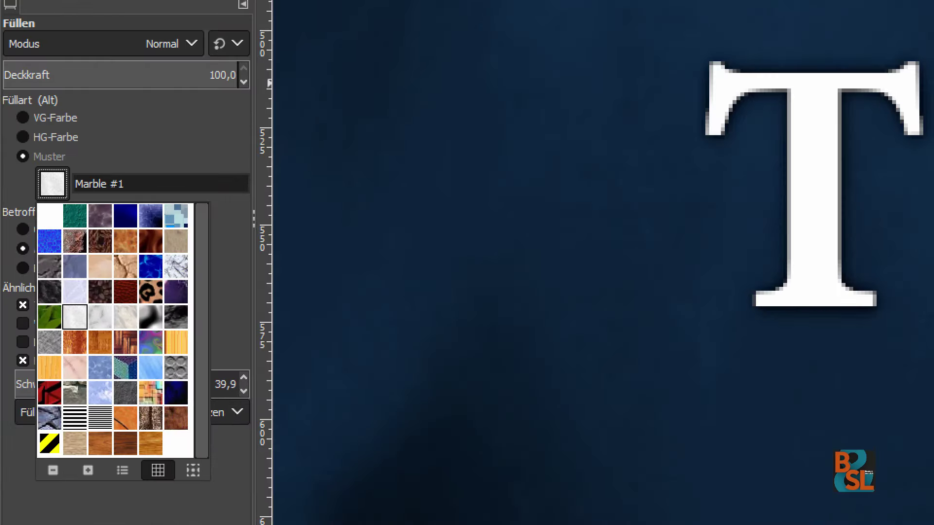
left_click_drag(66, 294, 63, 303)
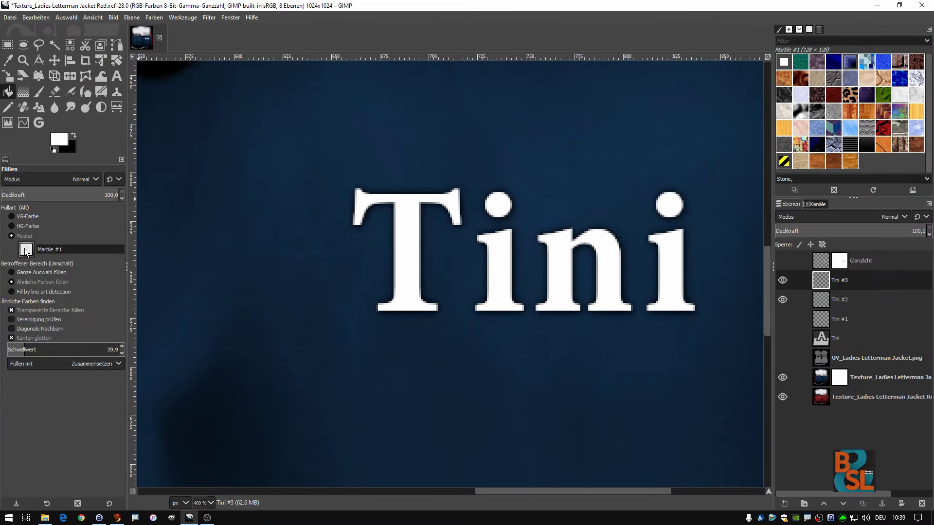
Fill the T, n, both i stems and both i dots with Marble #1.
left_click(405, 213)
left_click(500, 204)
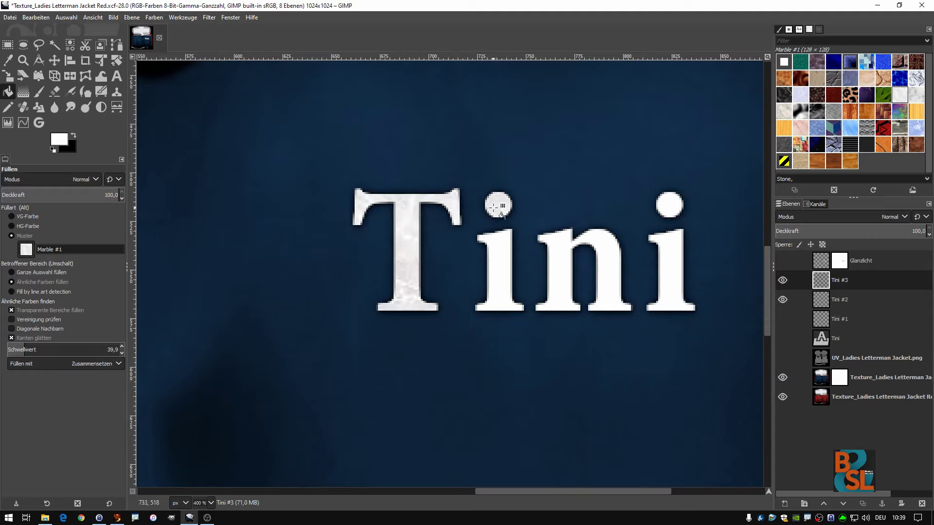
left_click(501, 251)
left_click(560, 258)
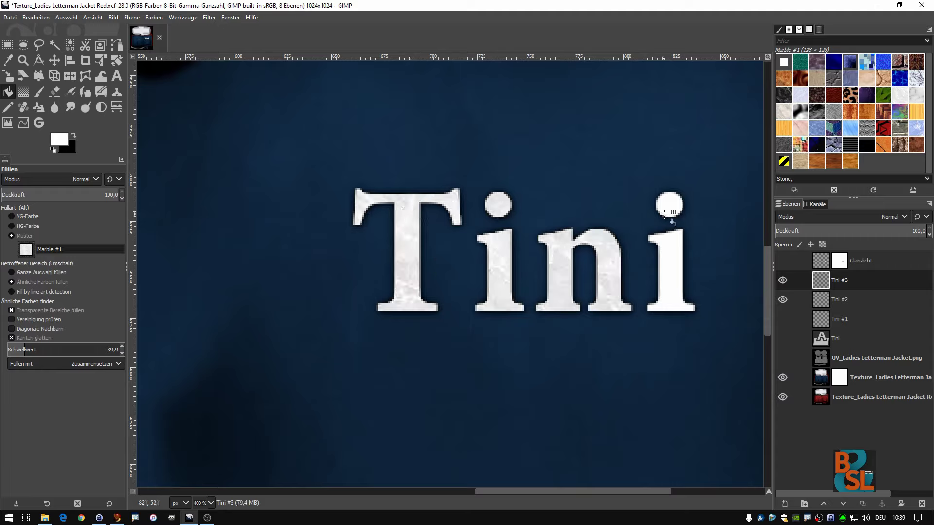
left_click(667, 206)
left_click(681, 256)
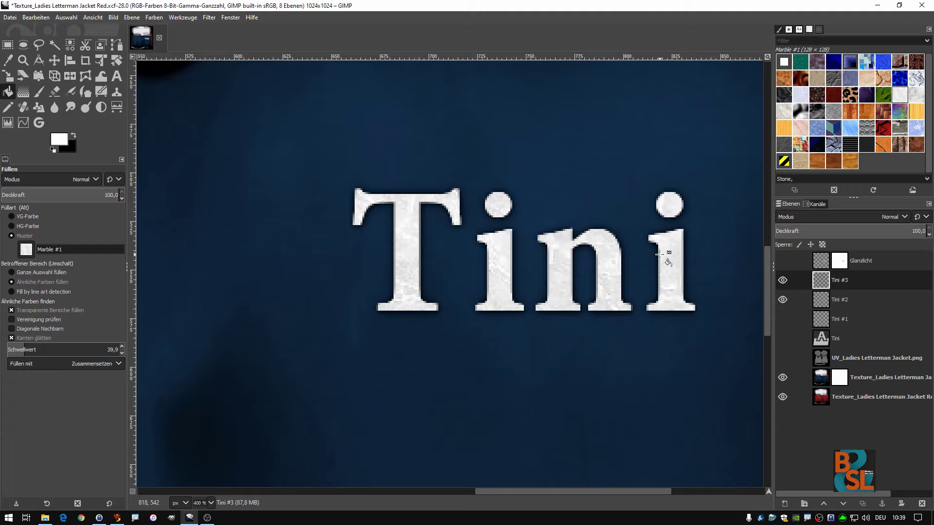
scroll(660, 255, "down", 1)
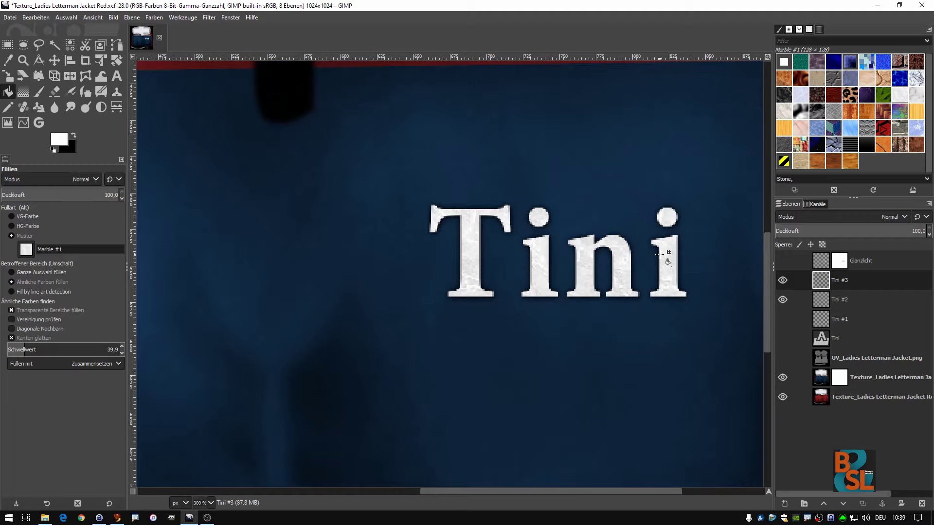
scroll(550, 262, "up", 1)
scroll(542, 250, "up", 1)
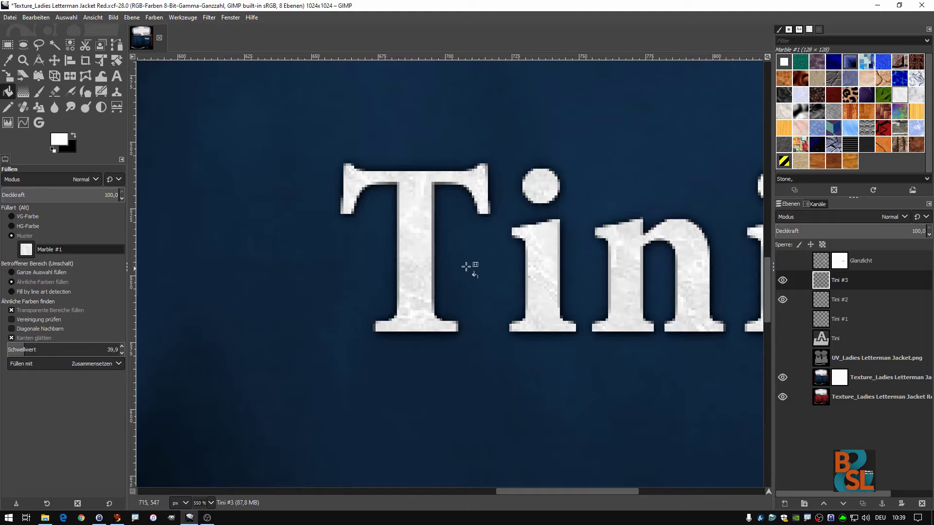
scroll(647, 261, "down", 1)
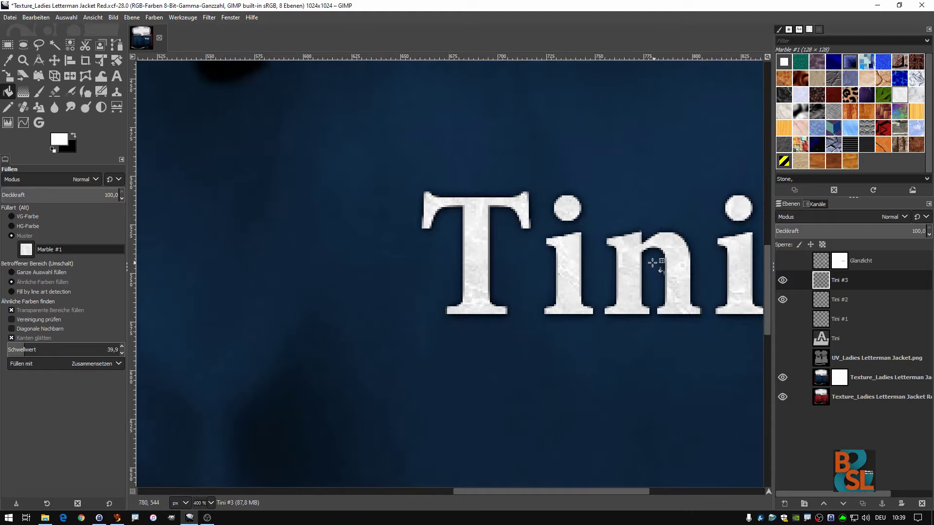
scroll(487, 271, "down", 1)
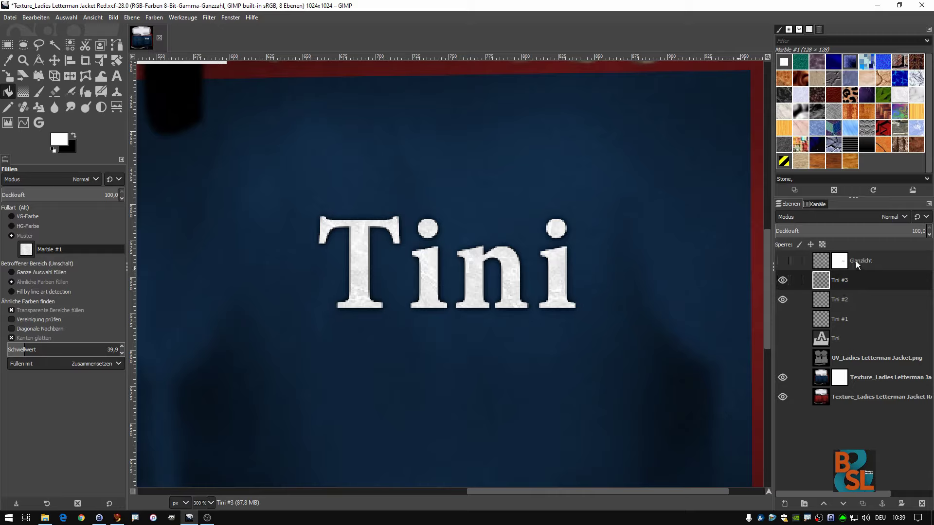
Set the Tini #3 layer mode to Multiplikation, then hide the layer to compare.
left_click(832, 217)
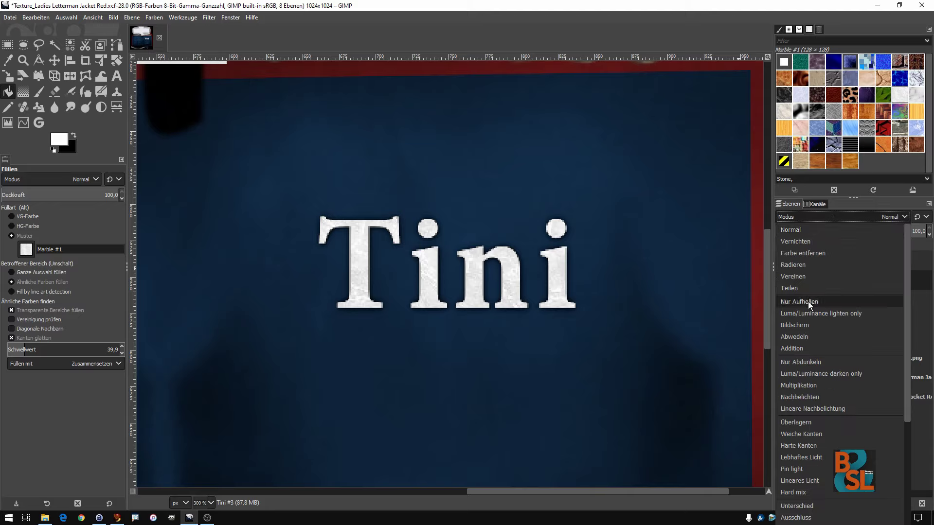
left_click(815, 385)
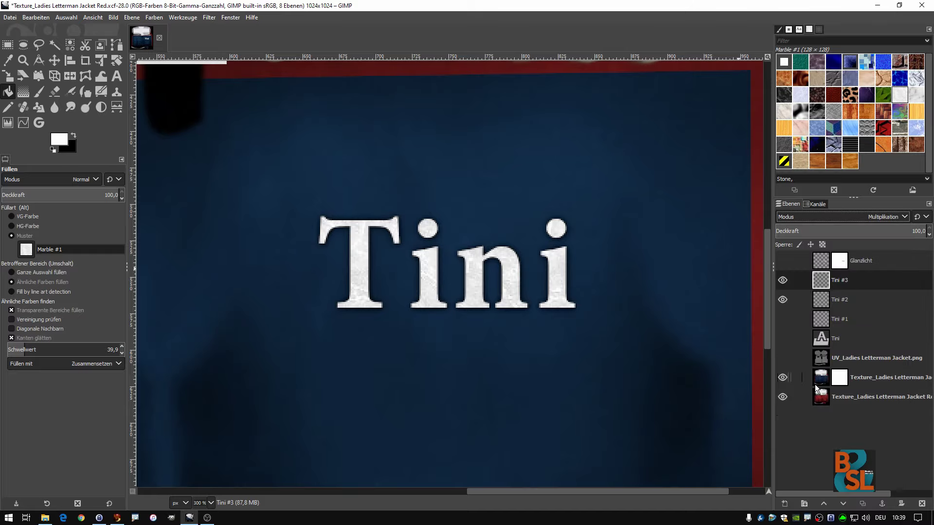
left_click(782, 280)
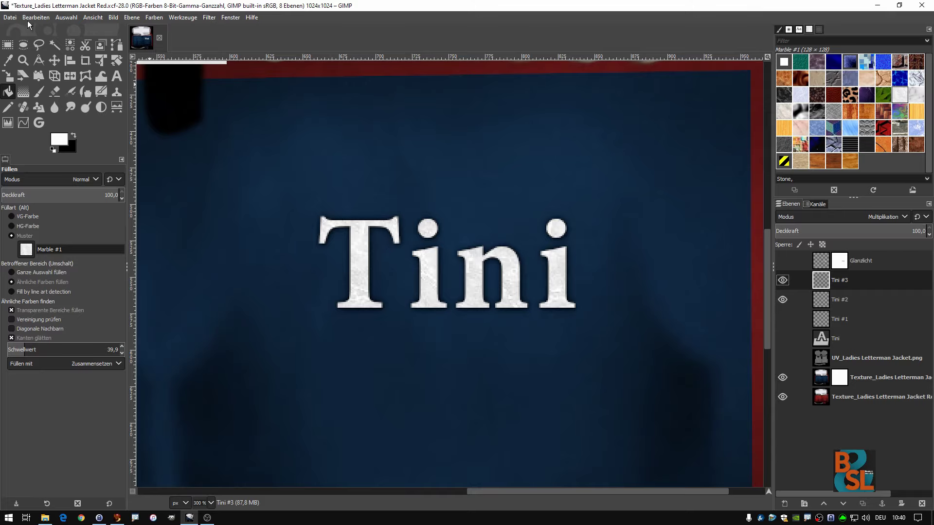
Re-export the texture as Texture_Ladies Letterman Jacket Red_NEU.png and view it in Second Life.
left_click(14, 19)
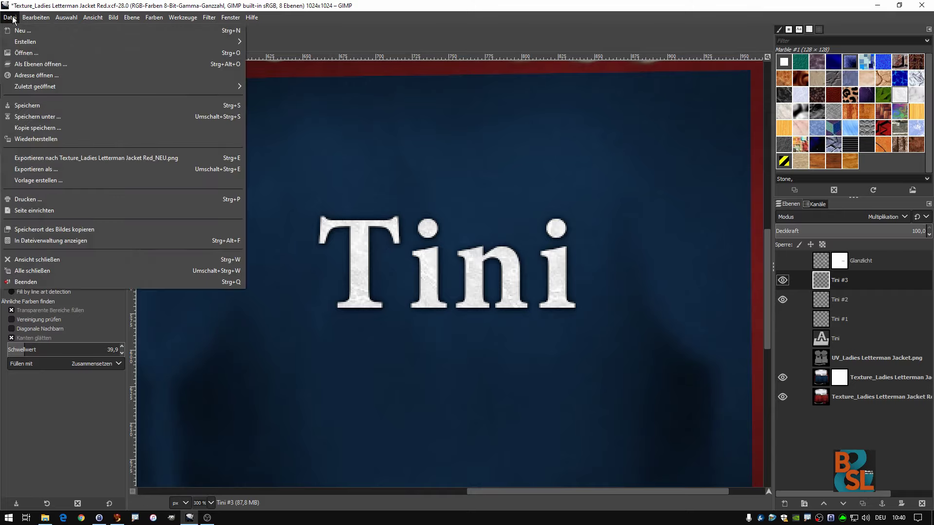
left_click(45, 159)
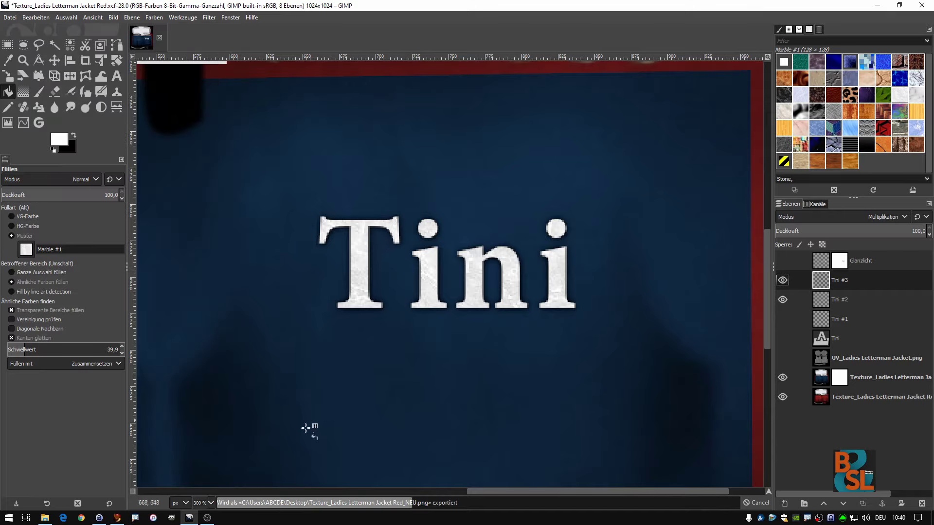
left_click(118, 518)
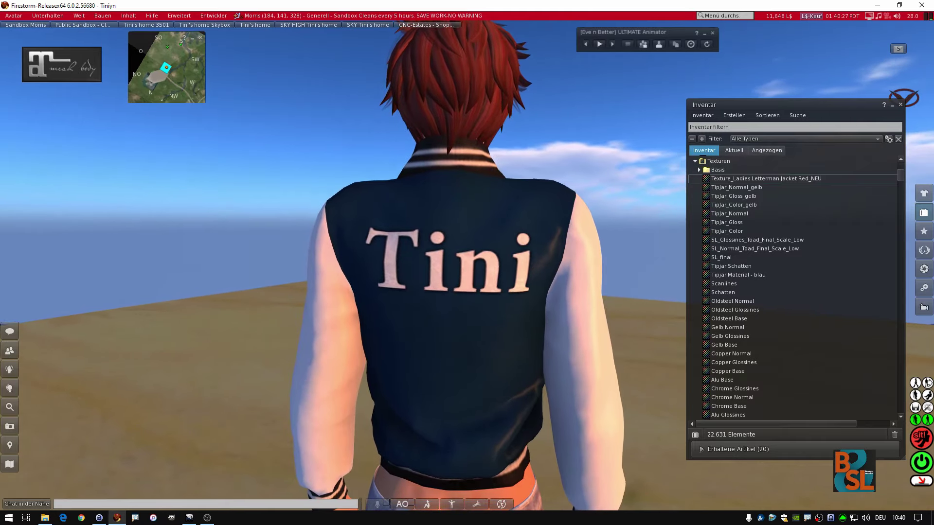
Zoom the camera in on the jacket back to inspect the Tini lettering.
left_click(488, 266, "alt")
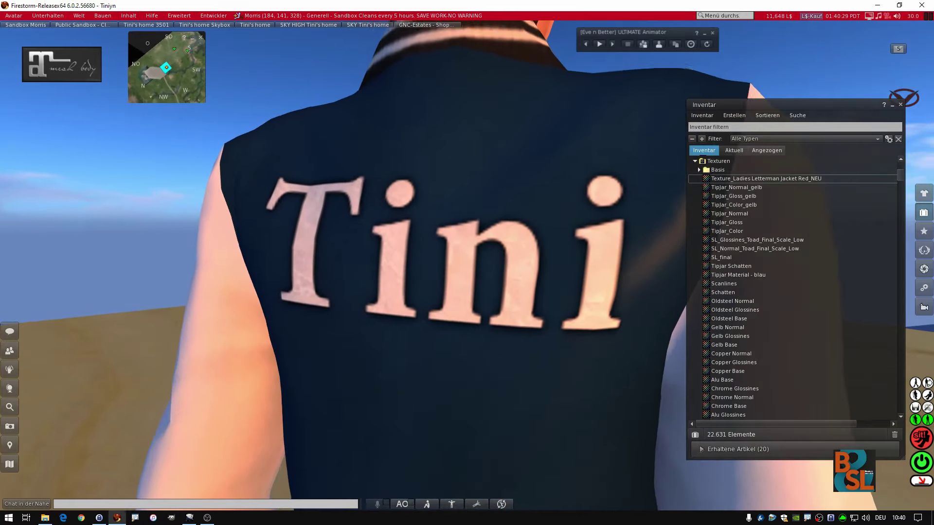
key("Escape")
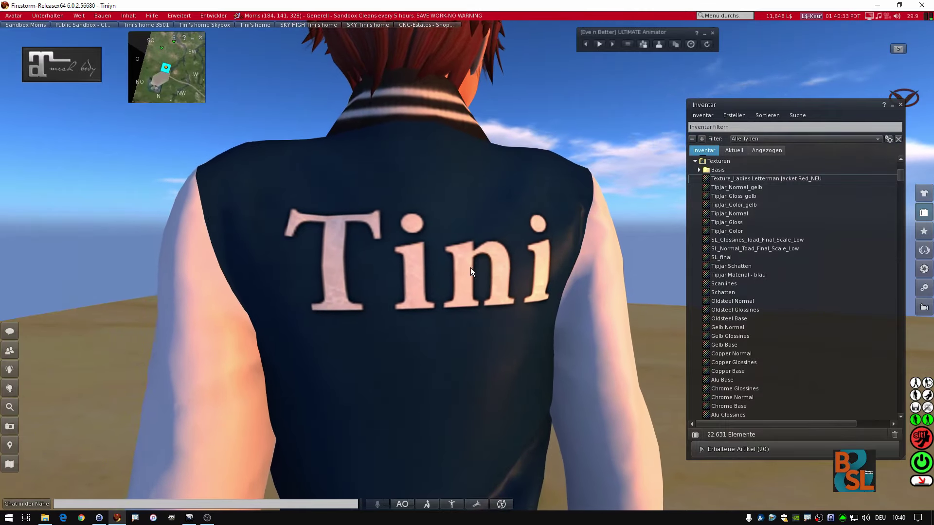
key("Escape")
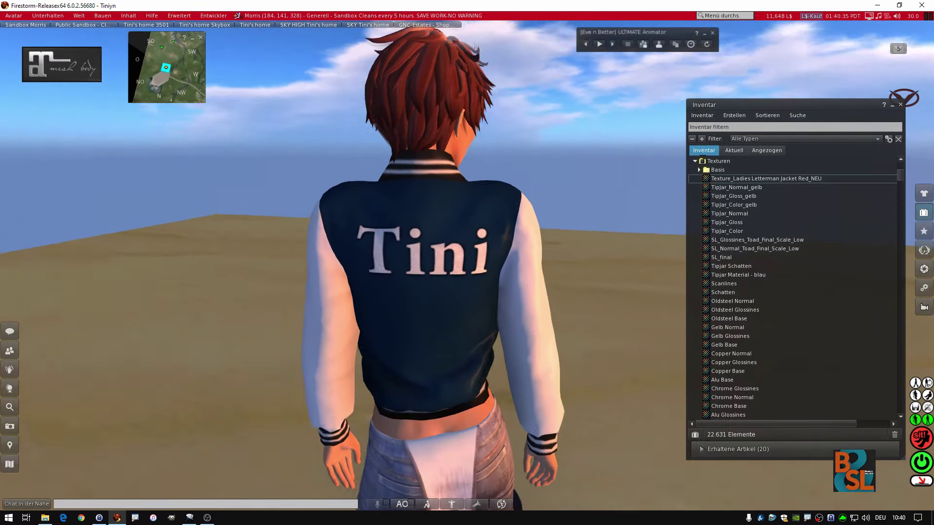
left_click(462, 271, "alt")
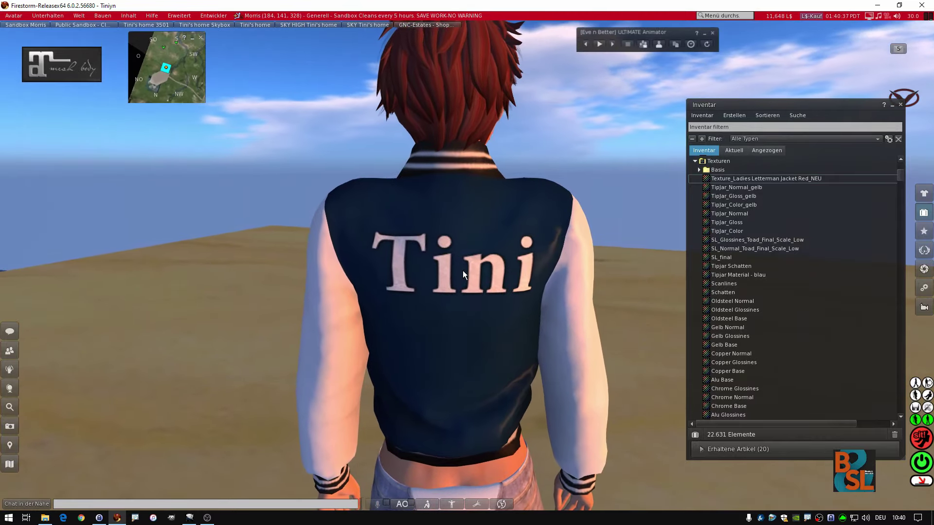
left_click_drag(483, 289, 584, 291)
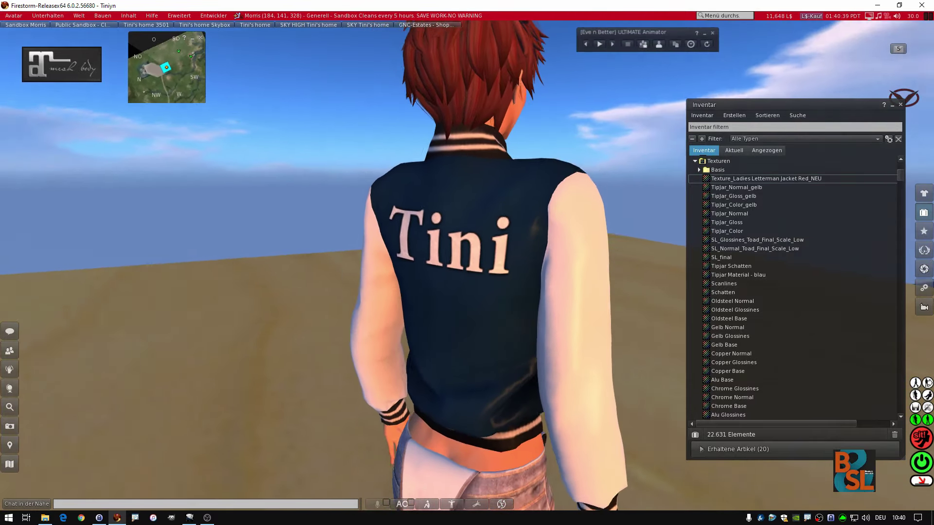
key("Escape")
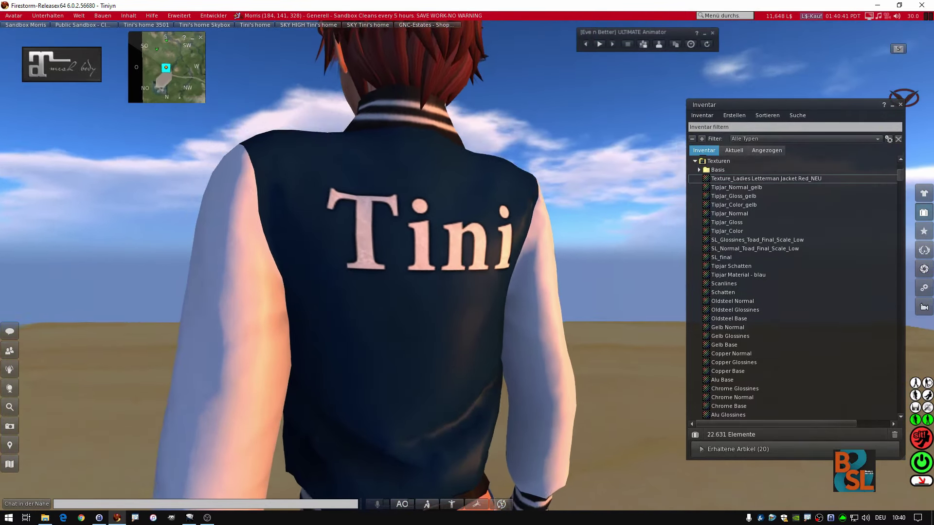
scroll(452, 292, "down", 5)
scroll(453, 292, "up", 5)
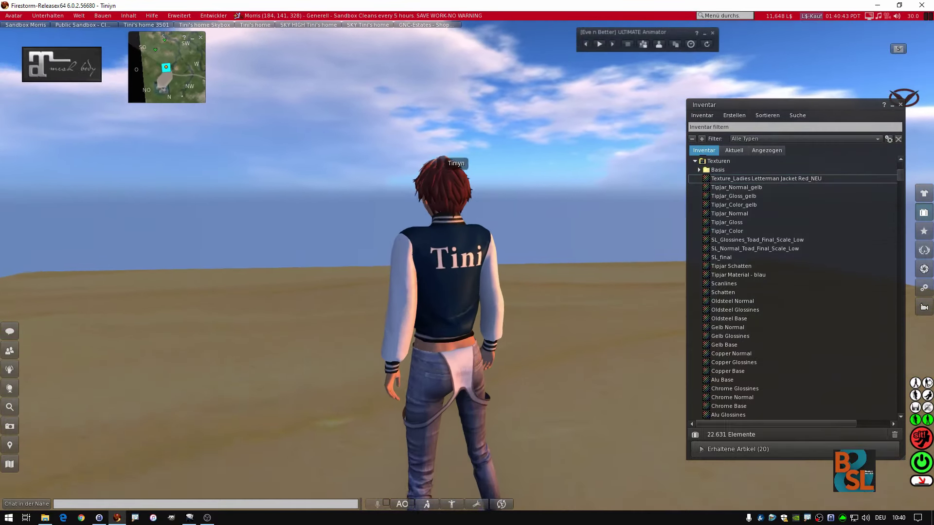
scroll(467, 292, "up", 5)
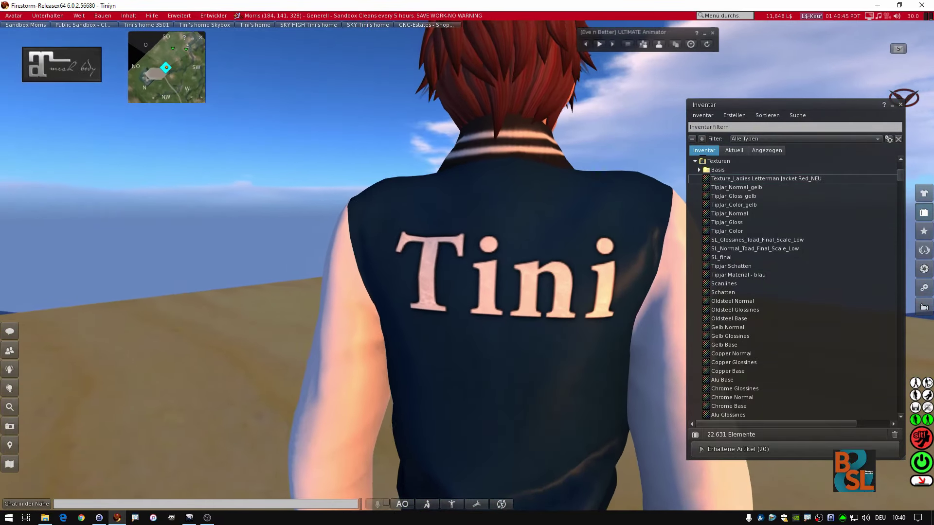
Orbit around the avatar to view the jacket from the sides and front.
key("Right")
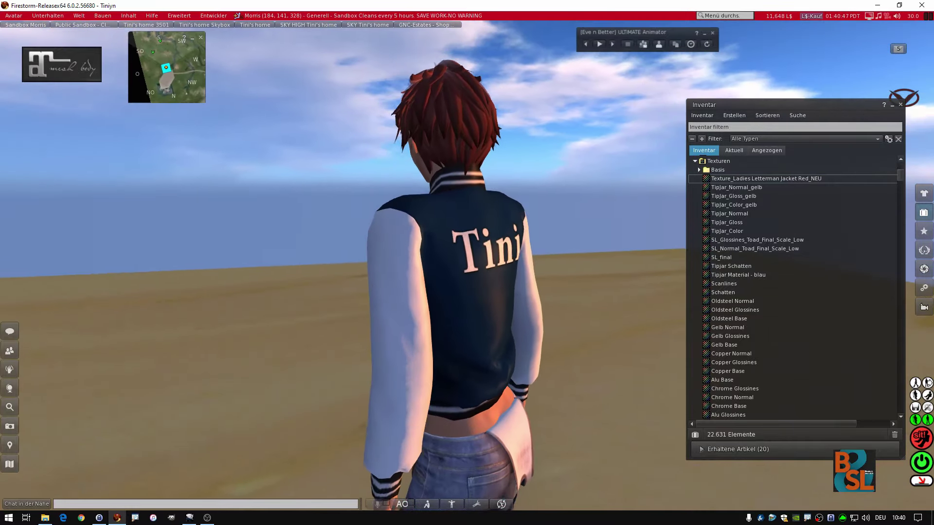
key("Right")
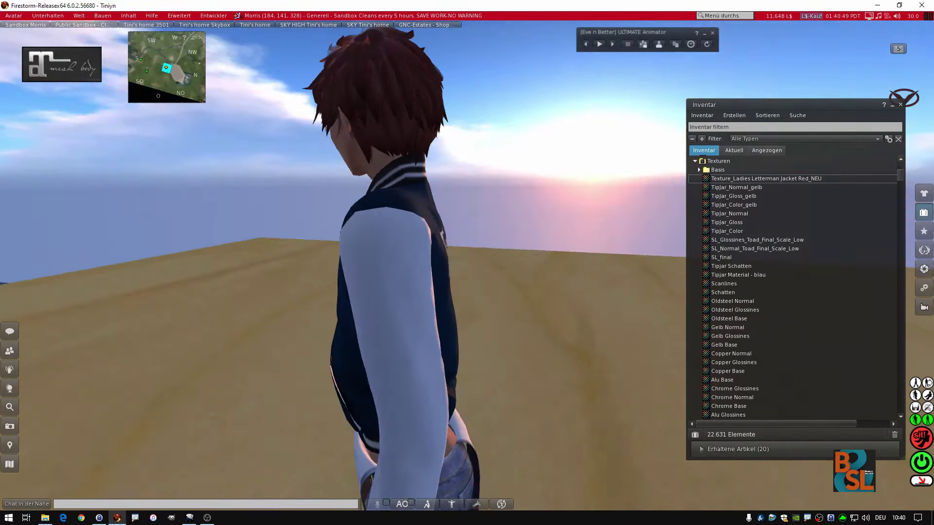
key("Right")
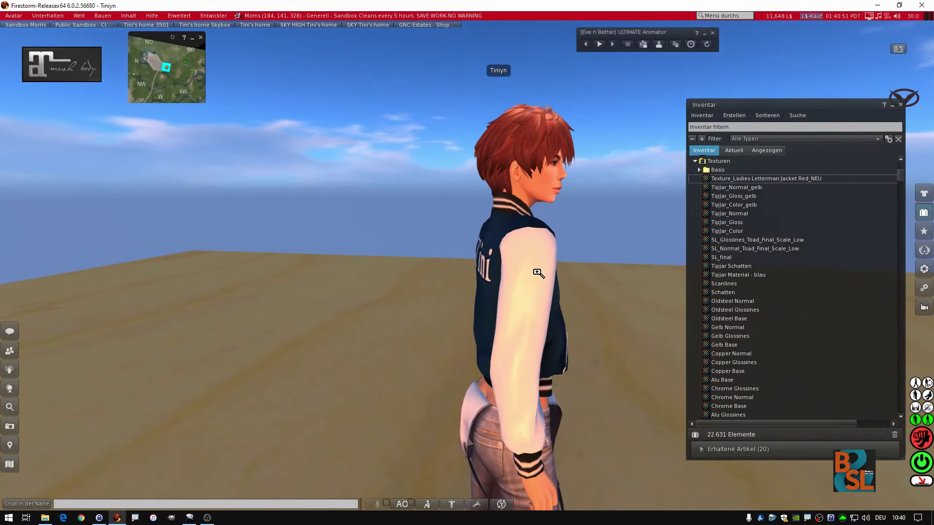
key("Right")
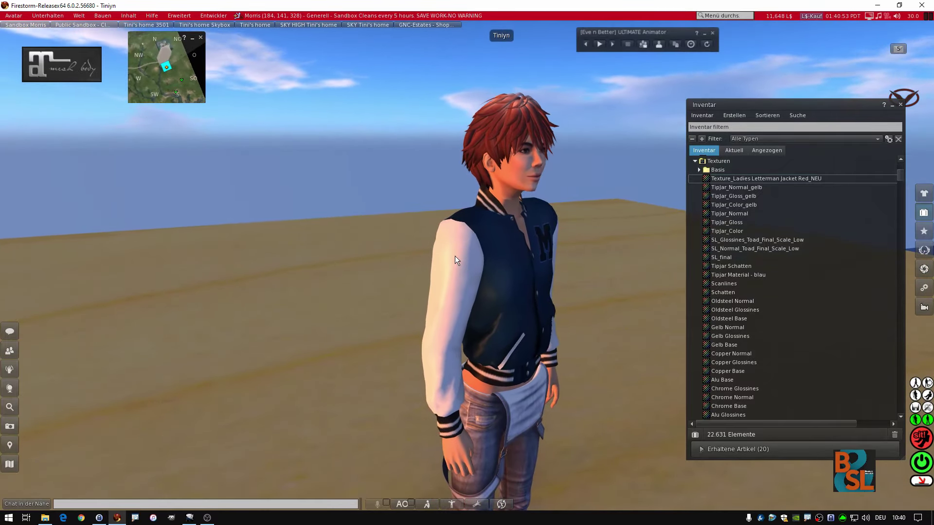
key("Right")
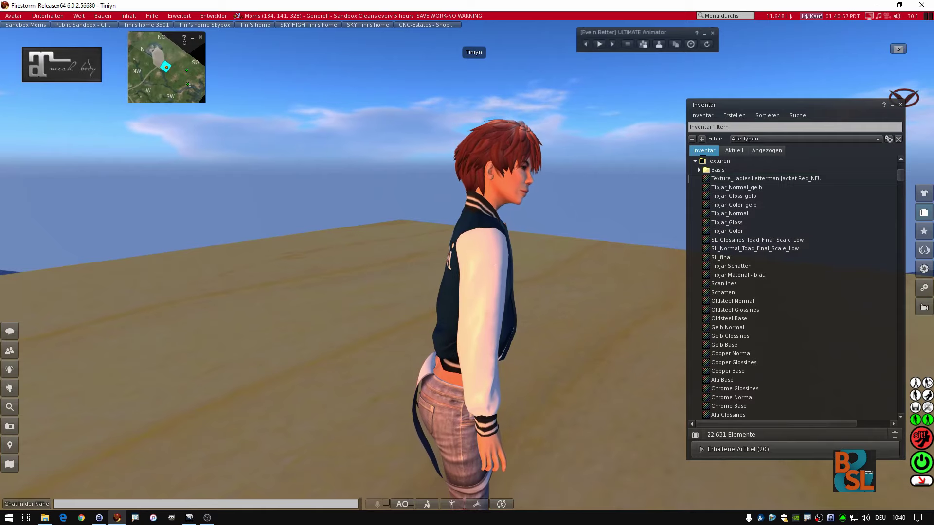
left_click(472, 268, "alt")
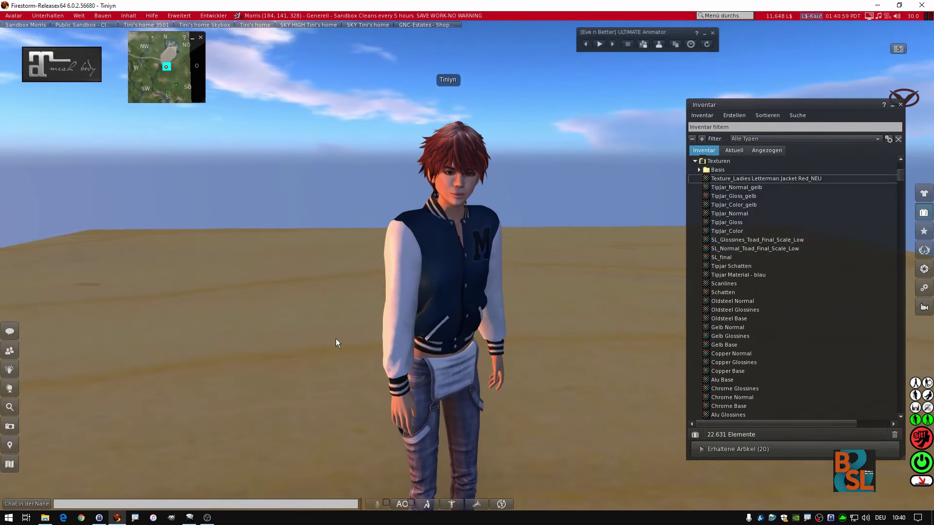
Return to GIMP and zoom so the whole texture shows the M and Tini lettering.
left_click(189, 518)
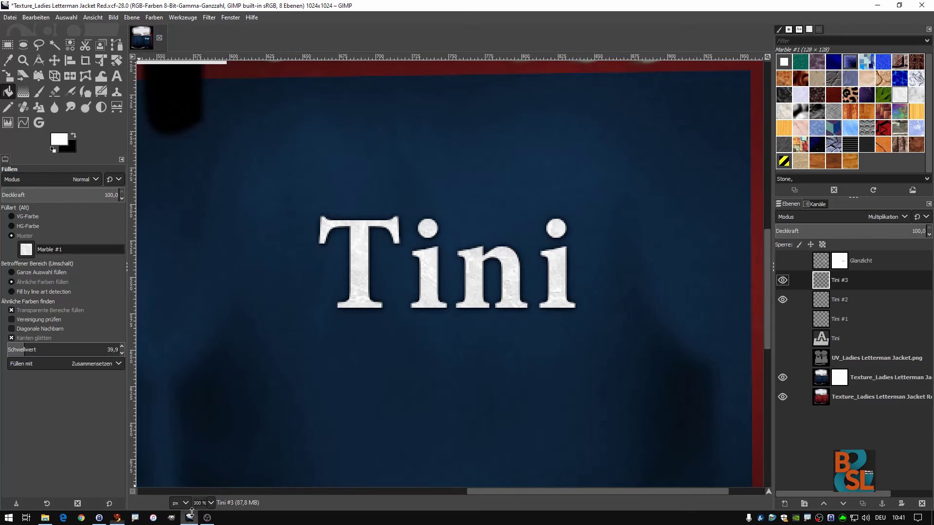
scroll(348, 240, "up", 3, "ctrl")
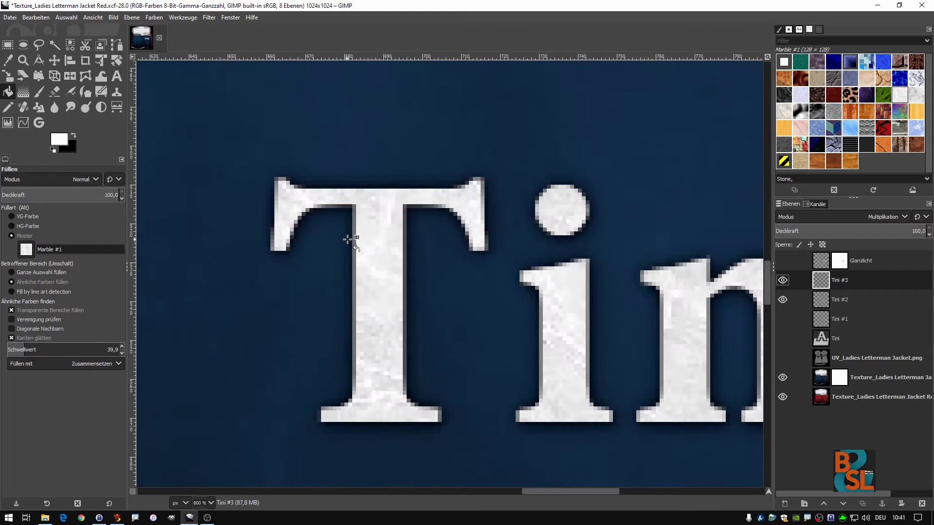
scroll(316, 204, "down", 10, "ctrl")
scroll(292, 175, "up", 1, "ctrl")
scroll(287, 170, "up", 1, "ctrl")
scroll(292, 175, "up", 1, "ctrl")
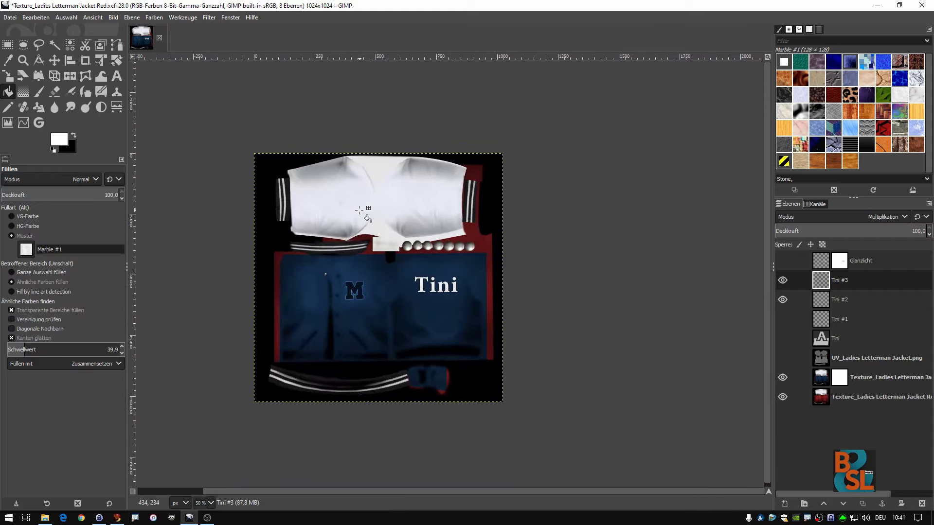
scroll(350, 165, "up", 1, "ctrl")
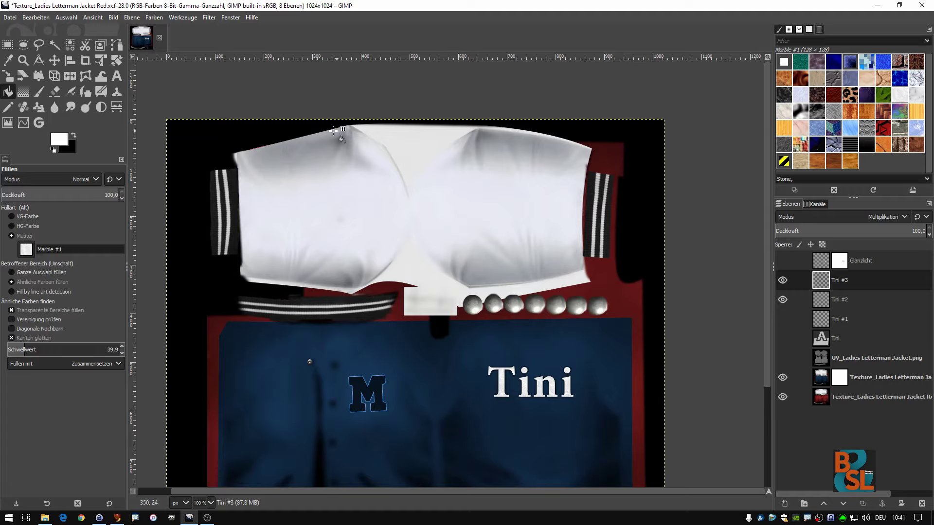
Open falcon-logo.png as a new layer above the jacket texture layers.
left_click(10, 18)
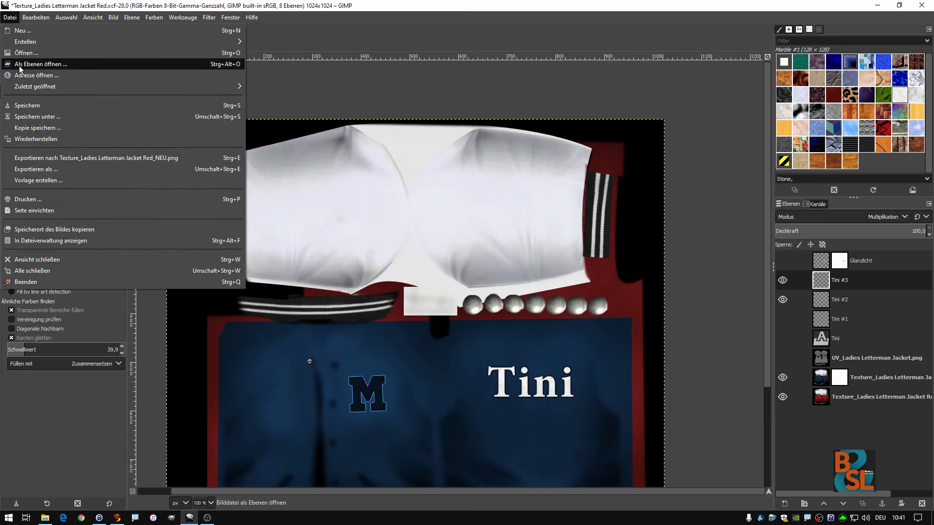
left_click(75, 64)
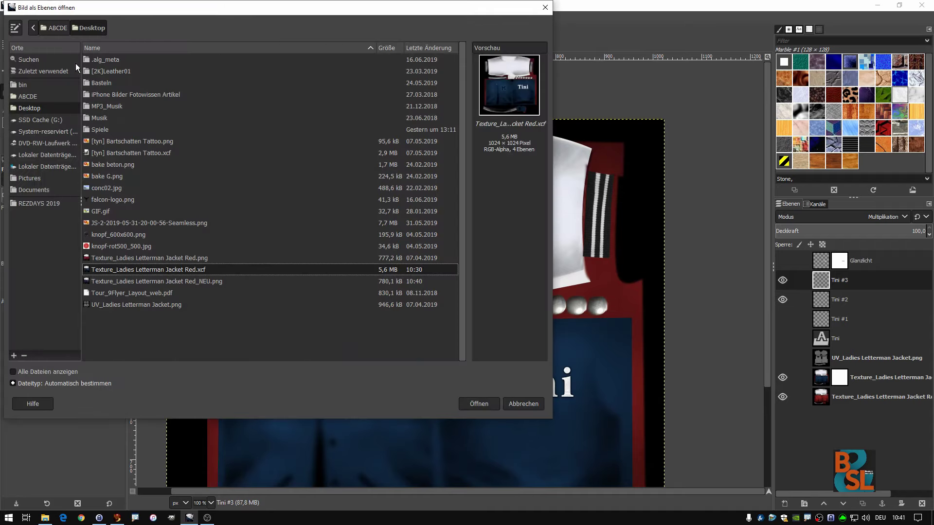
left_click(113, 200)
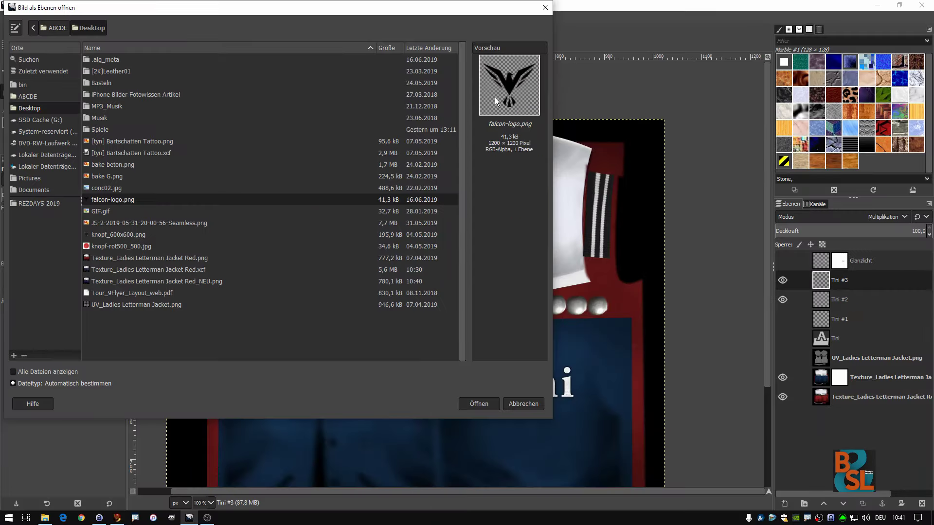
double_click(145, 200)
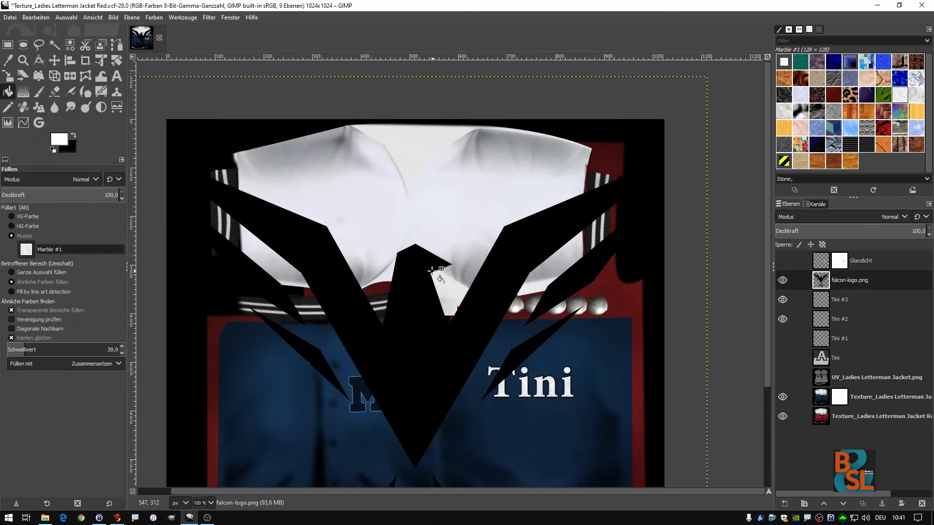
scroll(506, 292, "down", 2)
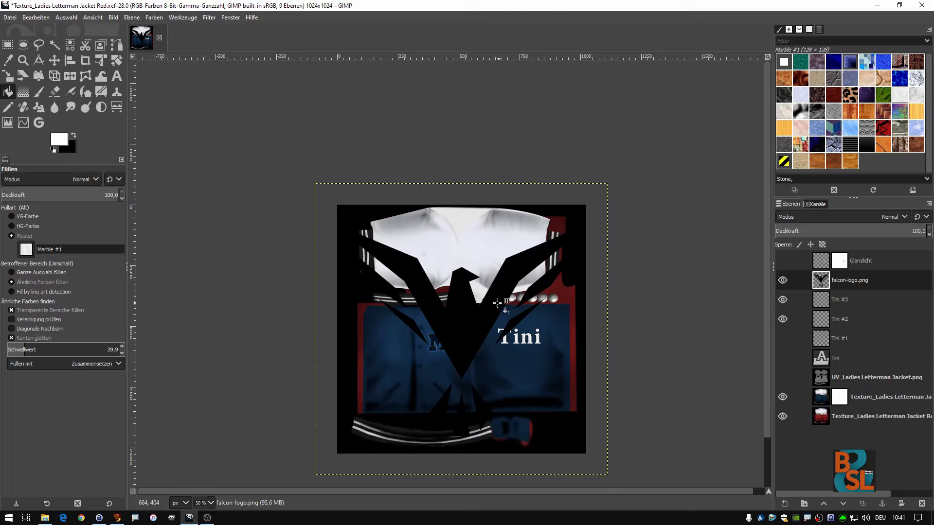
Rotate the falcon logo about 90° and shrink it onto the upper sleeve.
left_click(99, 61)
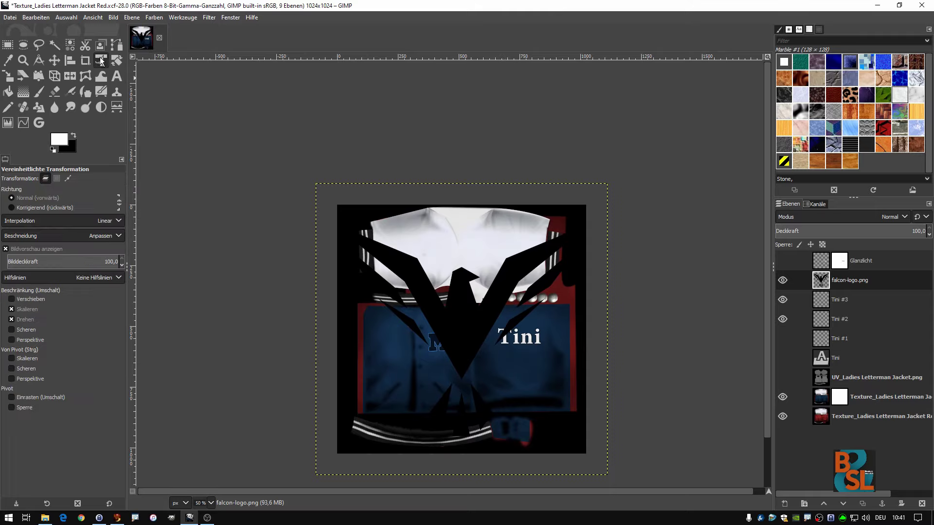
left_click(462, 329)
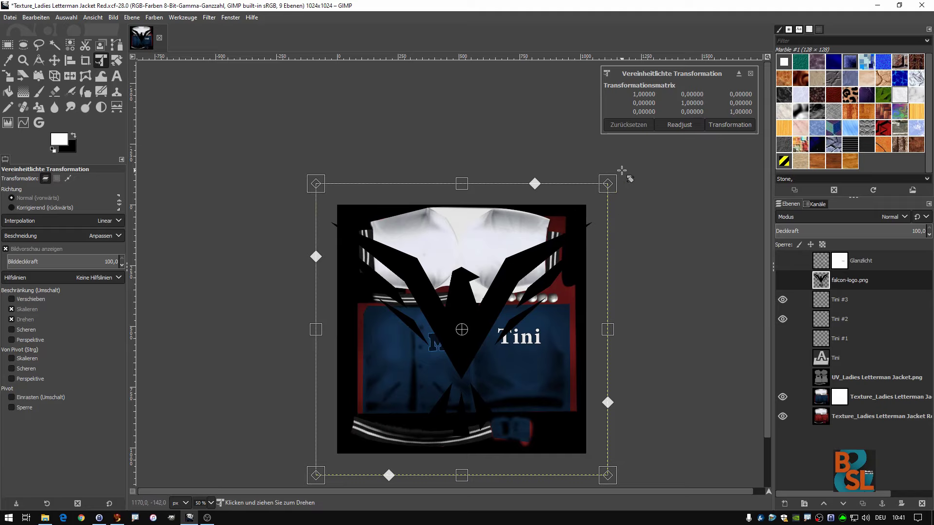
mouse_move(622, 170)
left_mouse_down()
mouse_move(647, 469)
mouse_move(633, 459)
left_mouse_up()
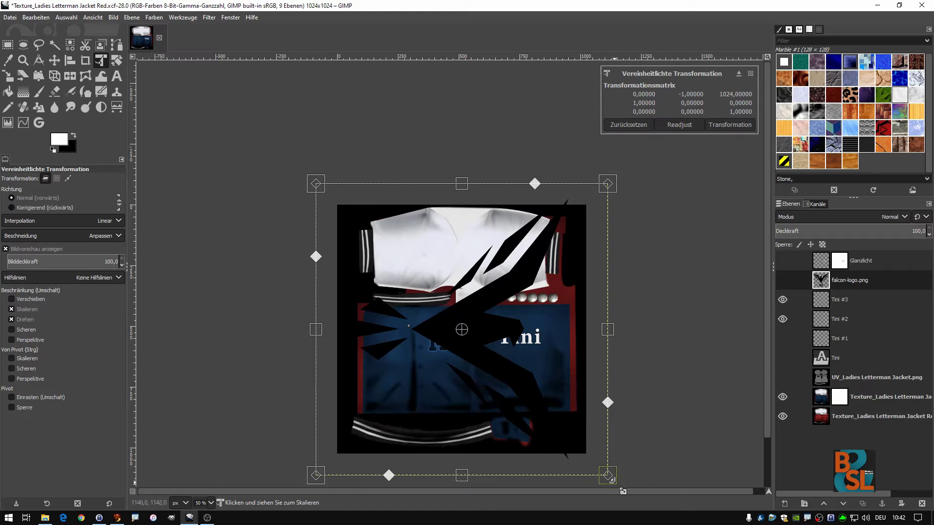
mouse_move(612, 480)
left_mouse_down()
mouse_move(379, 246)
mouse_move(462, 256)
left_mouse_up()
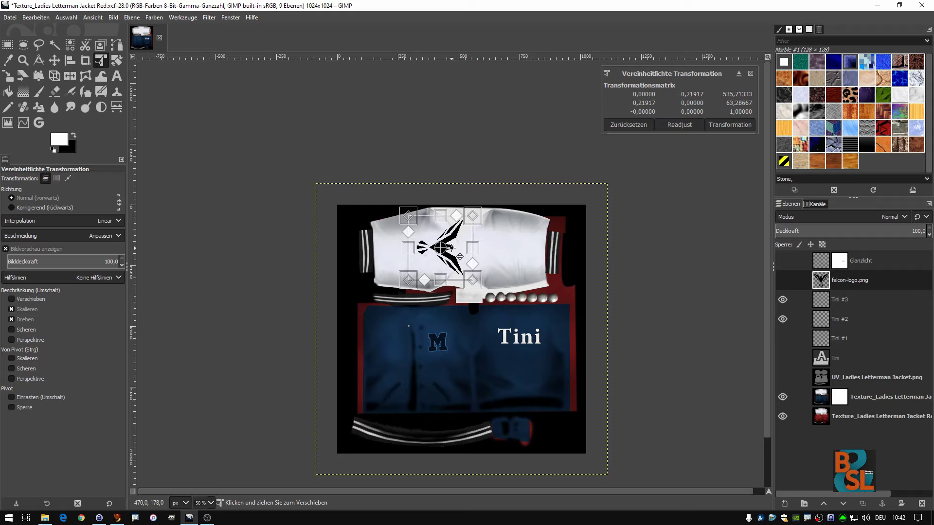
Fine-tune the falcon emblem's size and position on the sleeve, then switch to Firestorm.
scroll(436, 263, "up", 1)
scroll(436, 263, "up", 1)
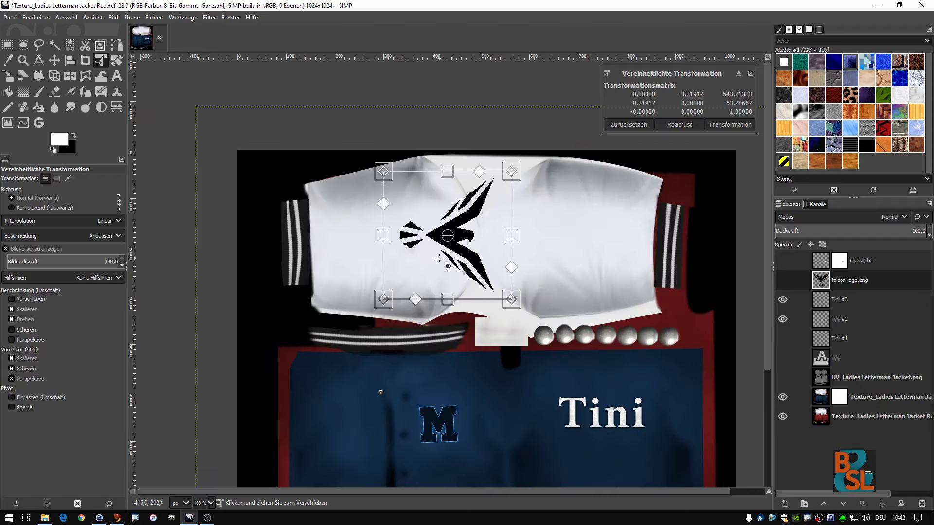
scroll(436, 262, "up", 1)
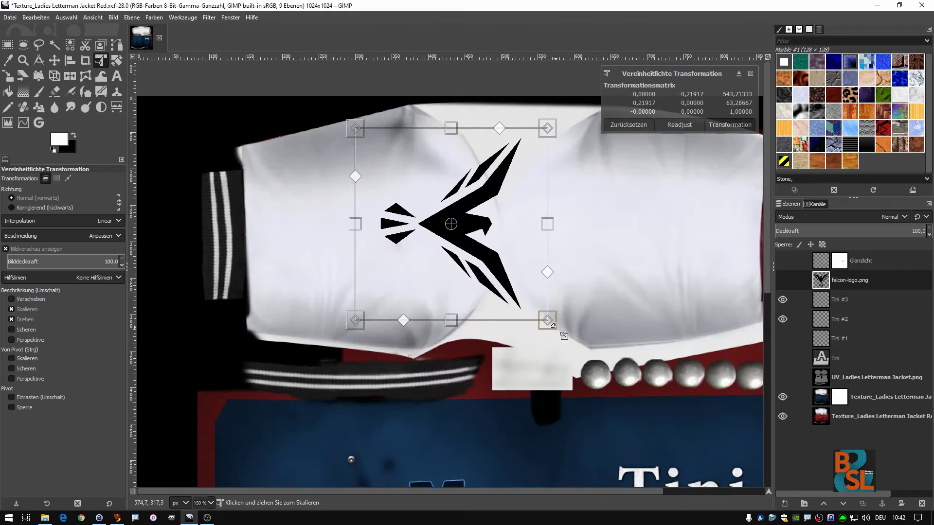
left_click_drag(547, 321, 441, 208)
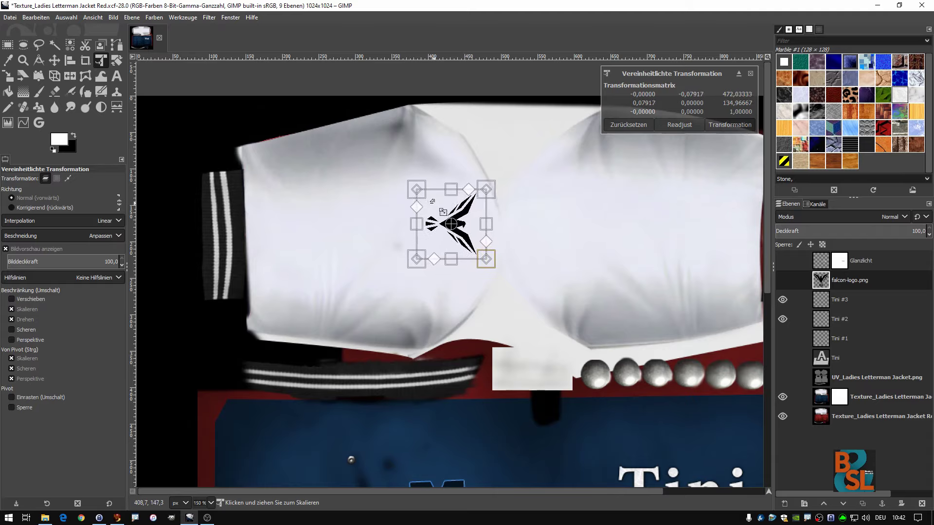
left_click_drag(441, 209, 439, 206)
left_click_drag(472, 233, 475, 237)
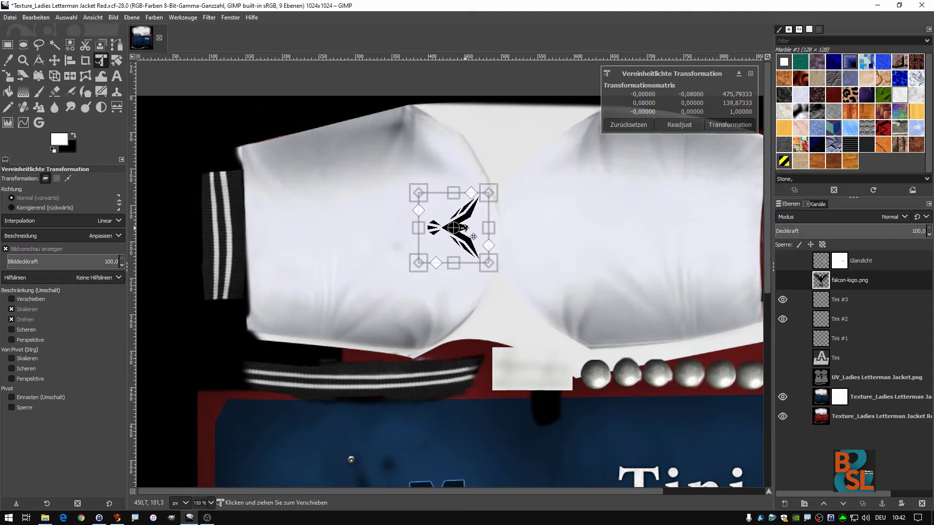
left_click_drag(474, 237, 473, 238)
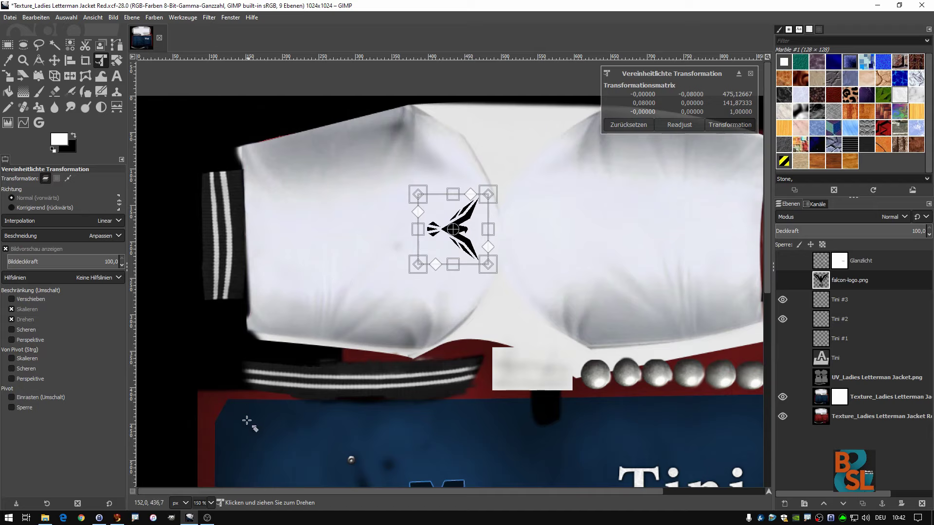
key("alt+Tab")
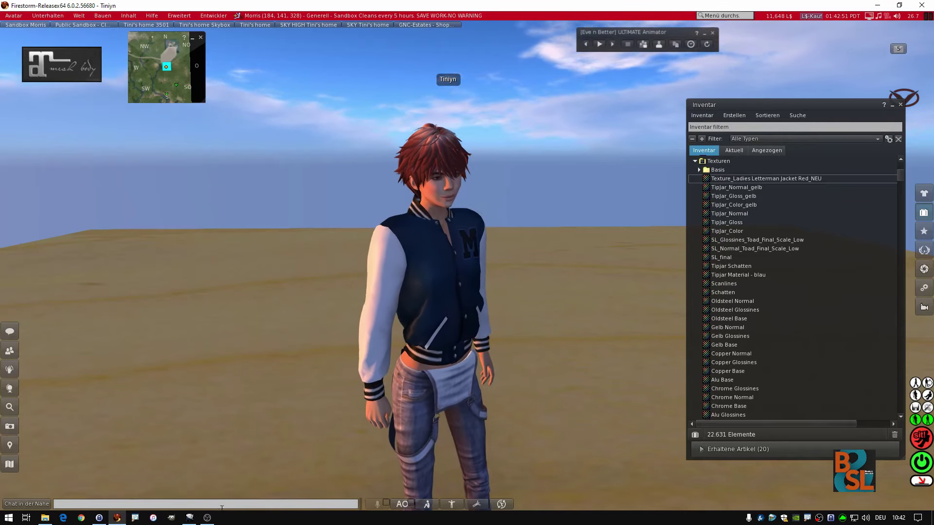
Bring GIMP back with the sleeve falcon's transformation still open.
left_click(190, 518)
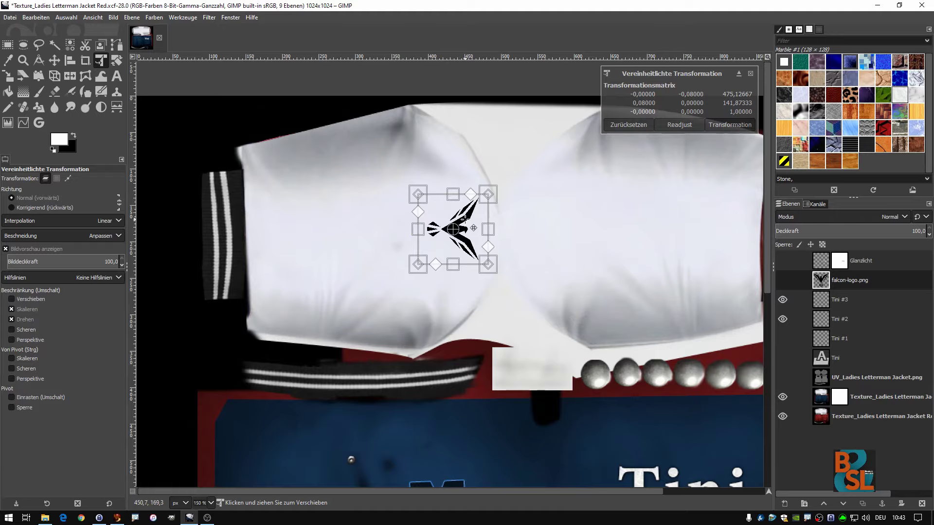
Widen the falcon sleeve emblem to the left and apply the transformation.
scroll(473, 228, "up", 1)
scroll(481, 231, "up", 1)
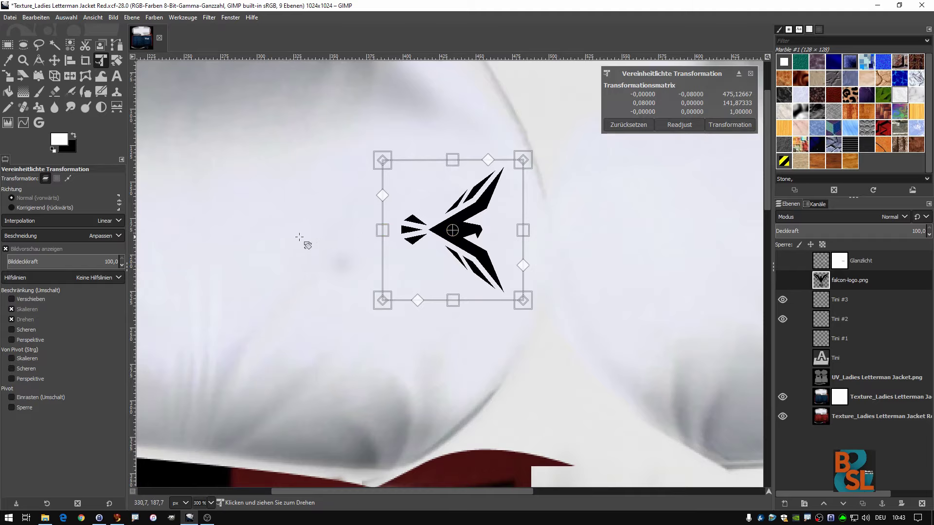
scroll(278, 239, "down", 1)
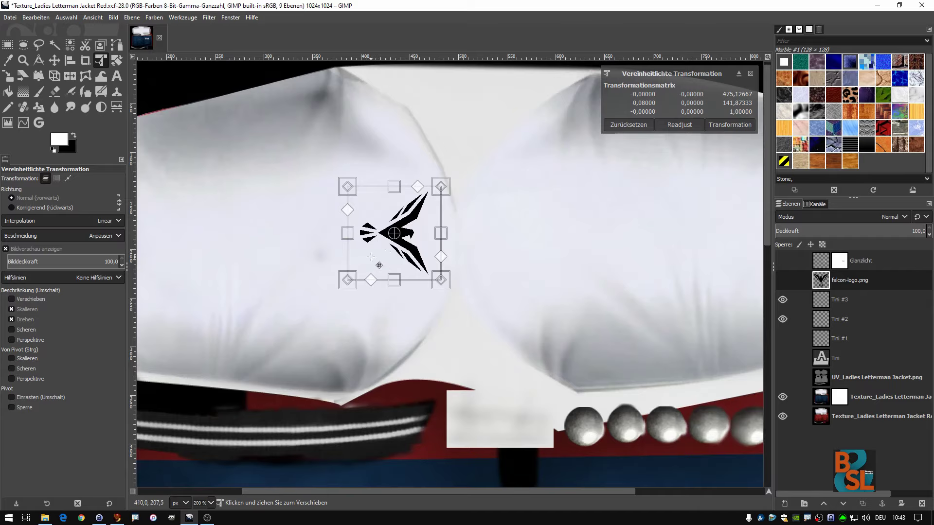
scroll(371, 256, "up", 1)
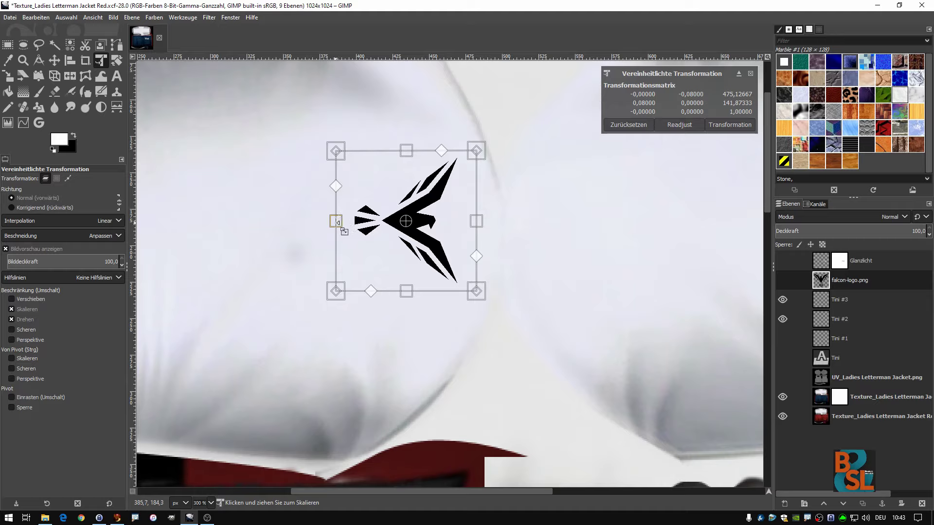
mouse_move(339, 220)
left_mouse_down()
mouse_move(277, 224)
mouse_move(407, 223)
mouse_move(397, 222)
left_mouse_up()
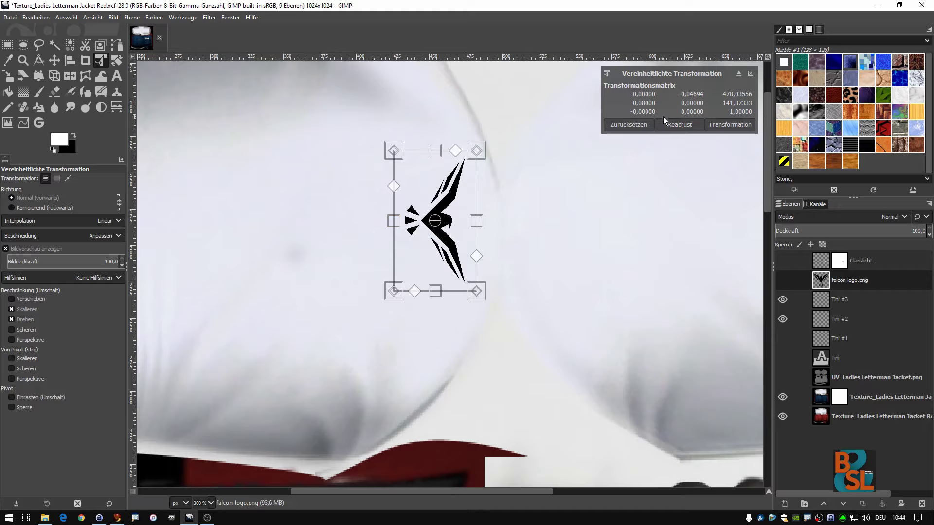
left_click(732, 125)
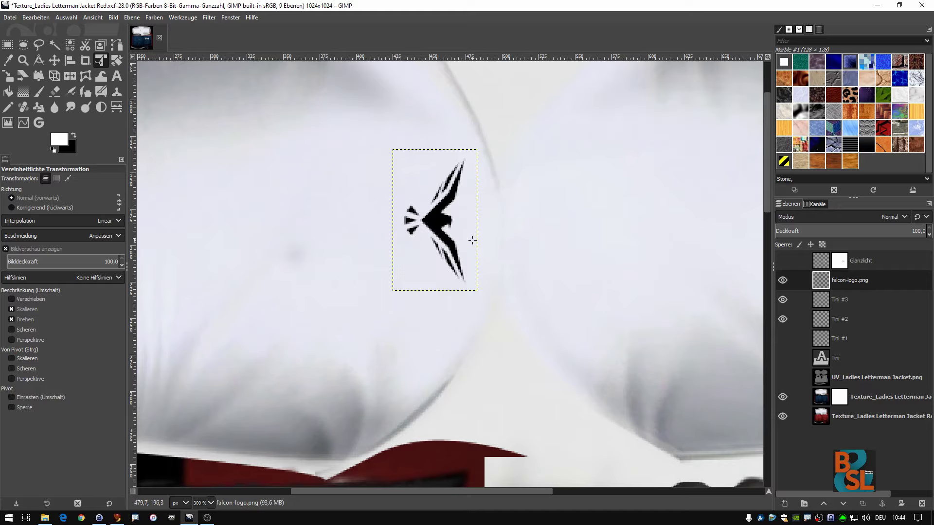
Re-export Texture_Ladies Letterman Jacket Red_NEU.png and orbit to the sleeve in Firestorm.
scroll(461, 209, "down", 2, "ctrl")
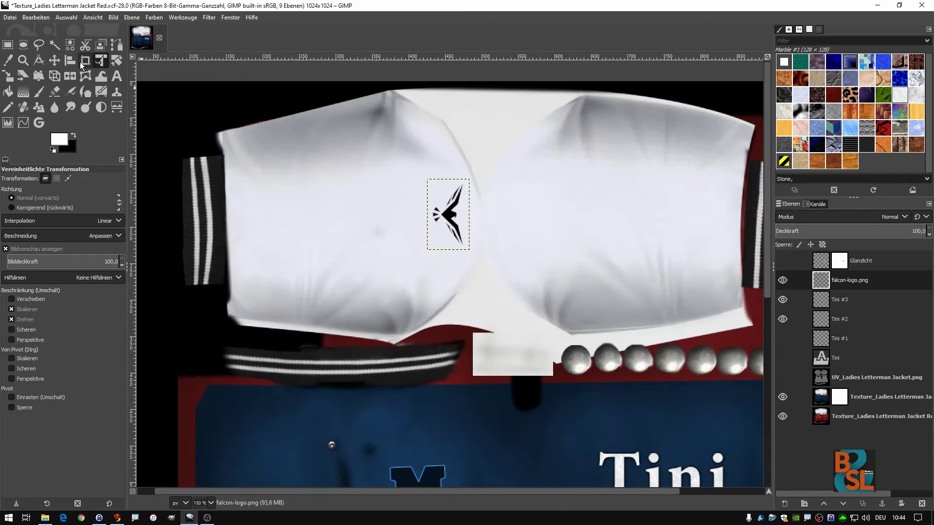
left_click(10, 17)
left_click(84, 157)
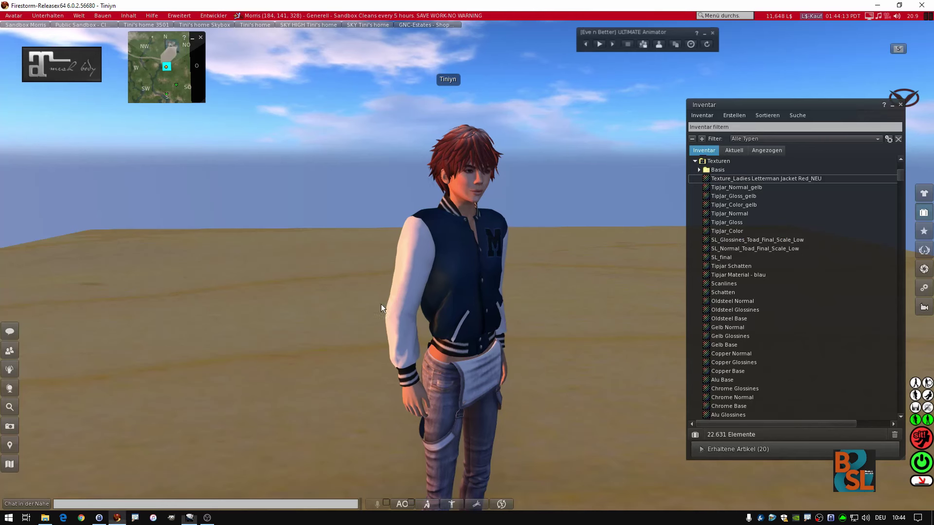
left_click(117, 517)
mouse_move(426, 257)
left_mouse_down()
mouse_move(465, 281)
mouse_move(472, 244)
mouse_move(438, 249)
left_mouse_up()
Orbit around the sleeve falcon from side and front angles, then return to GIMP.
key("Escape")
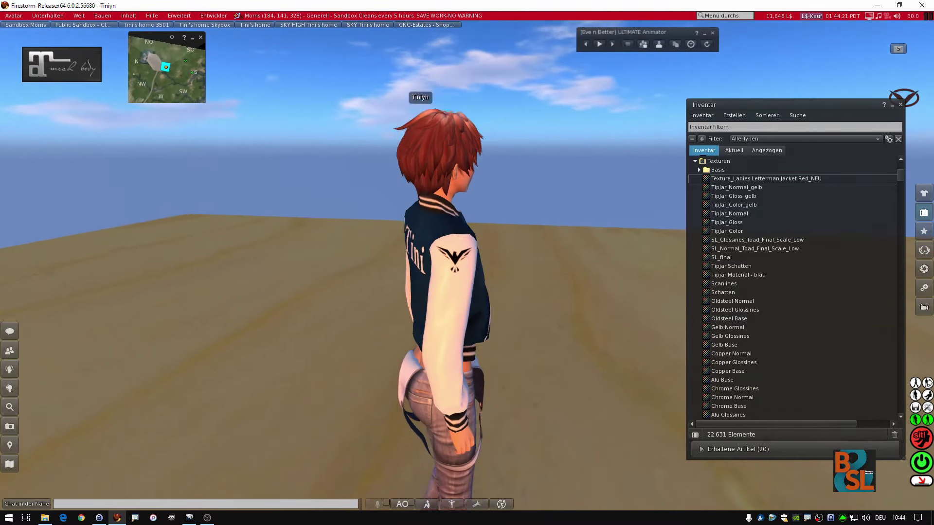
left_click_drag(446, 255, 419, 244)
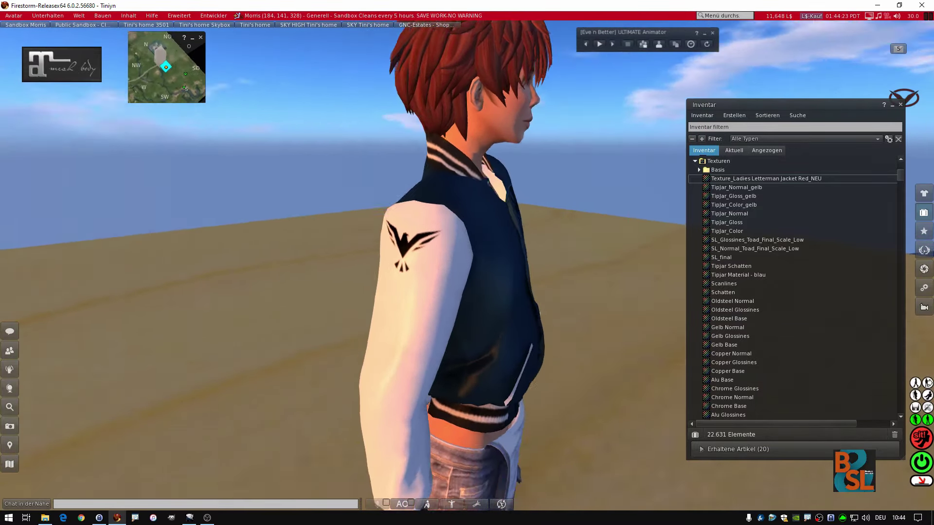
key("Escape")
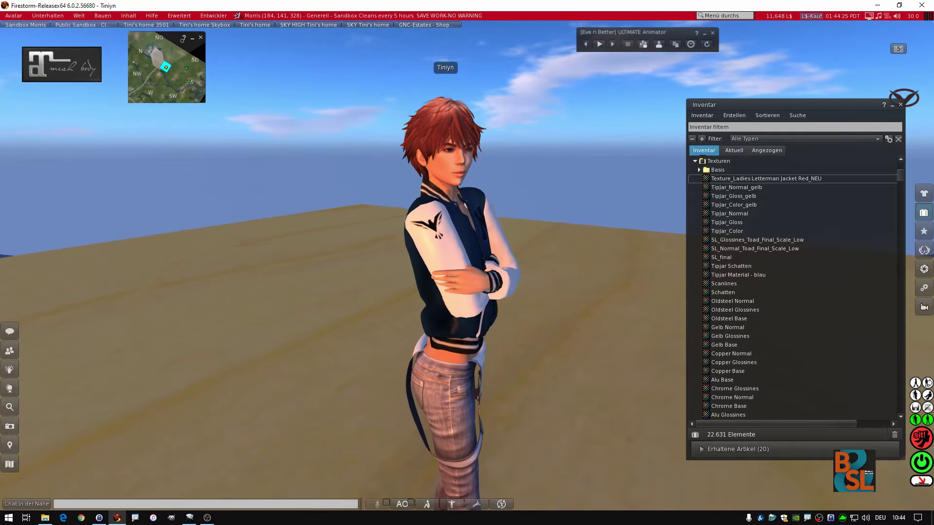
left_click(447, 228, "alt")
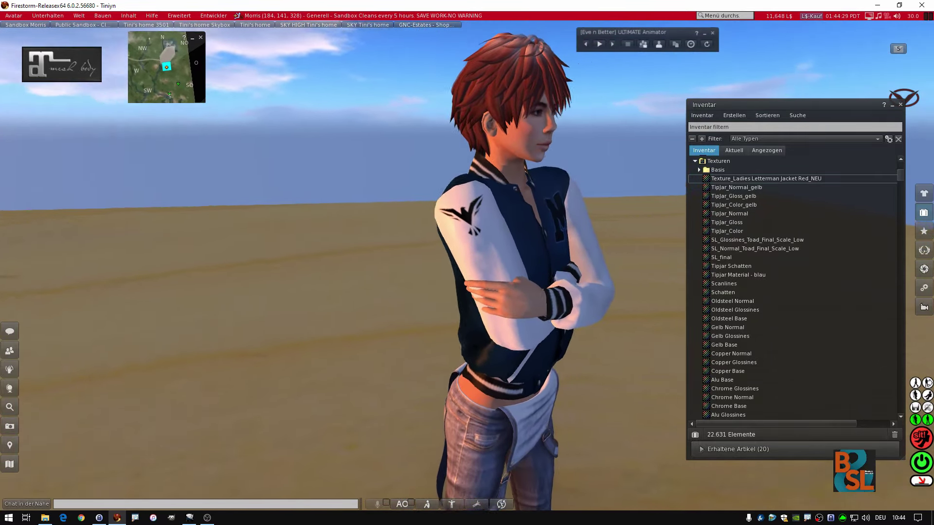
left_click_drag(448, 228, 370, 229)
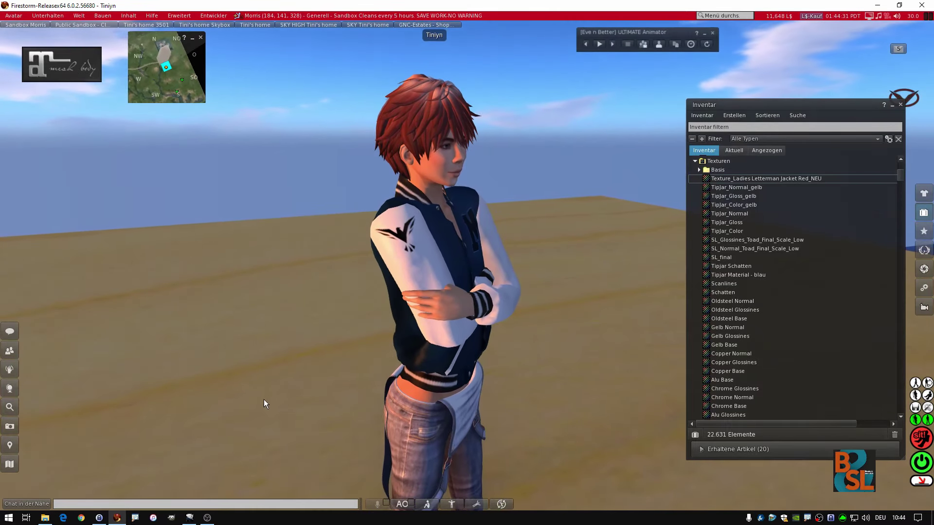
left_click(188, 519)
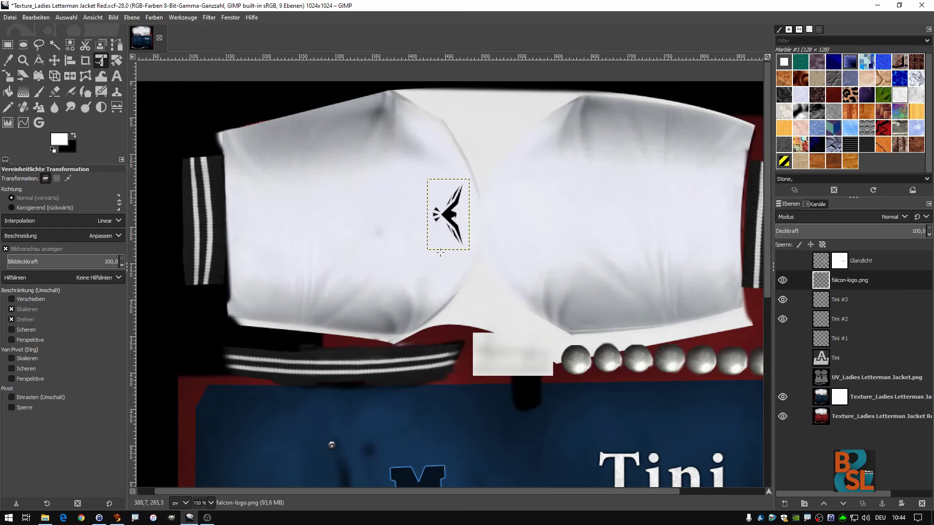
Duplicate the falcon layer, move the copy onto the other sleeve and rotate it 180°.
right_click(873, 278)
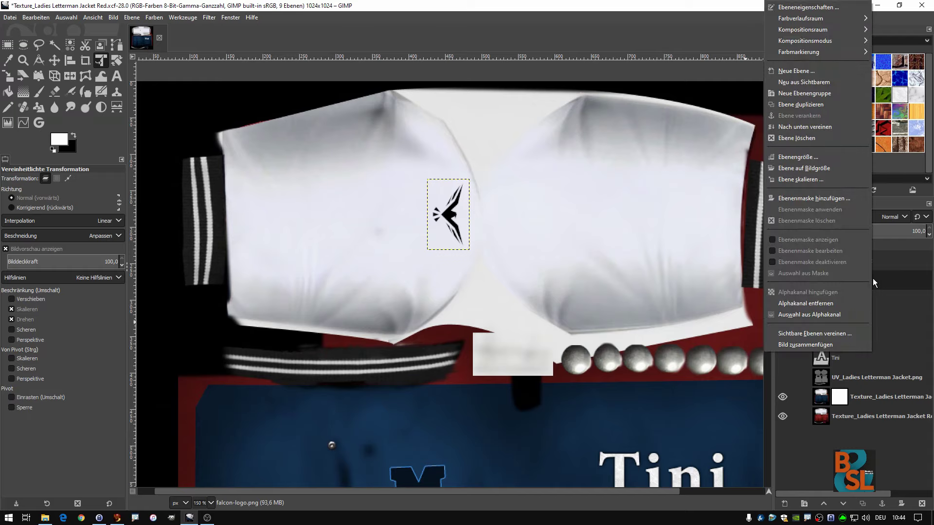
left_click(813, 105)
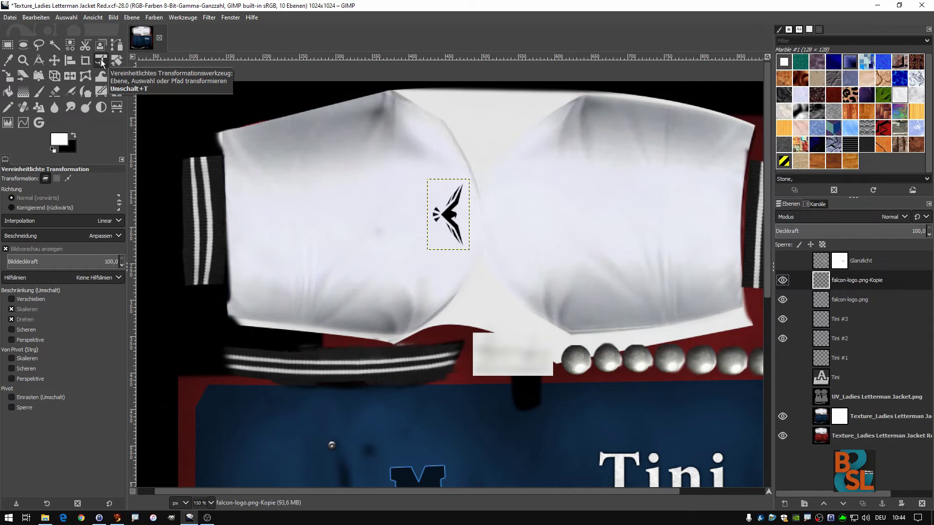
left_click(452, 214)
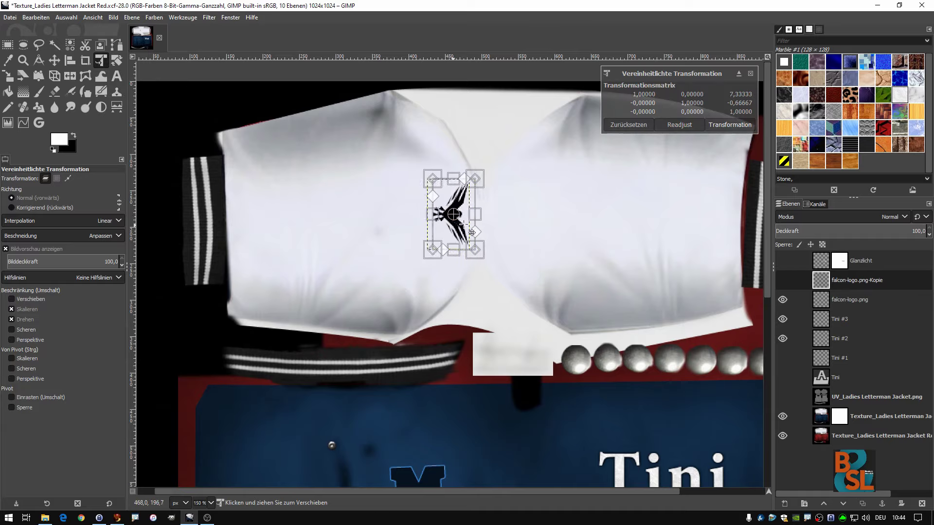
left_click_drag(455, 226, 535, 230)
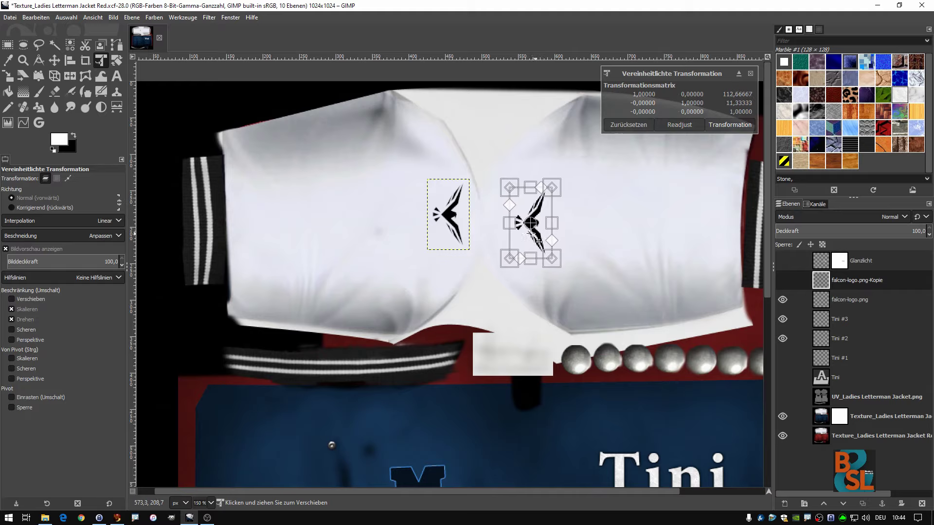
left_click_drag(564, 175, 492, 287)
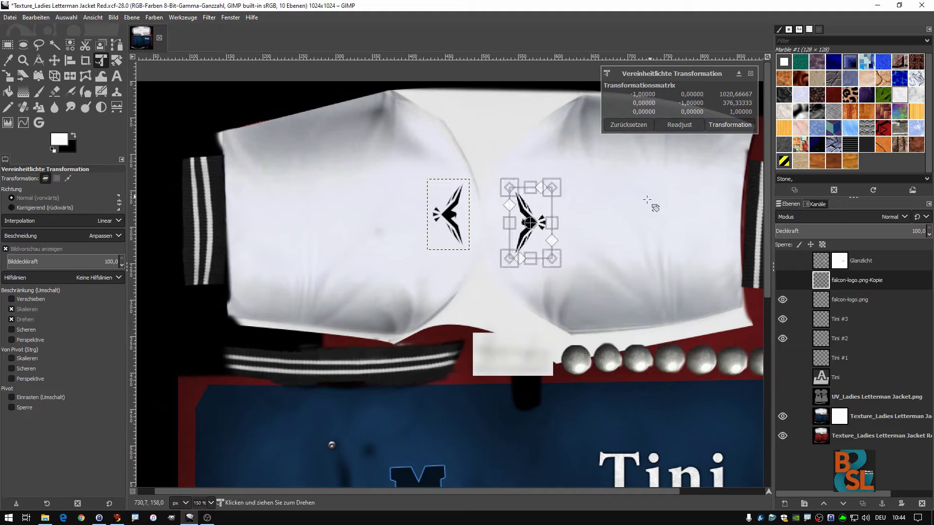
left_click(728, 126)
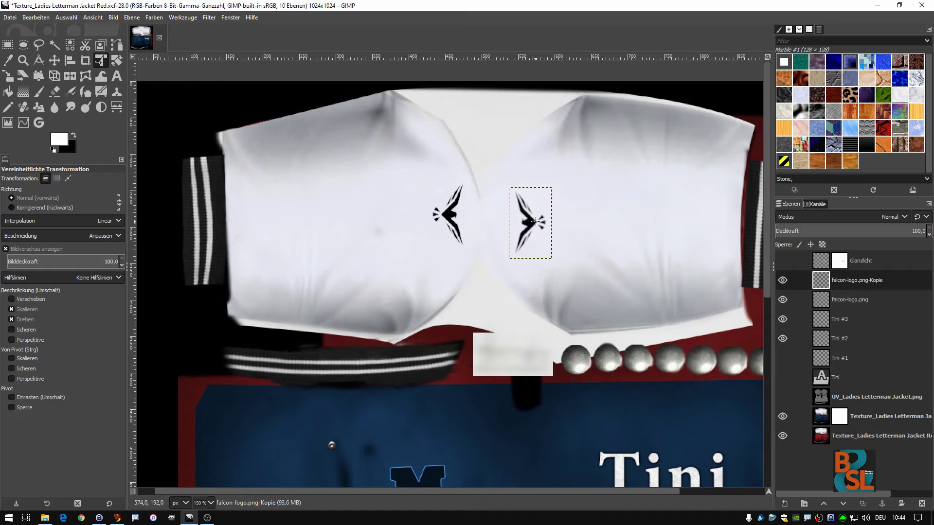
Nudge the falcon copy slightly left with the Move tool.
left_click(55, 63)
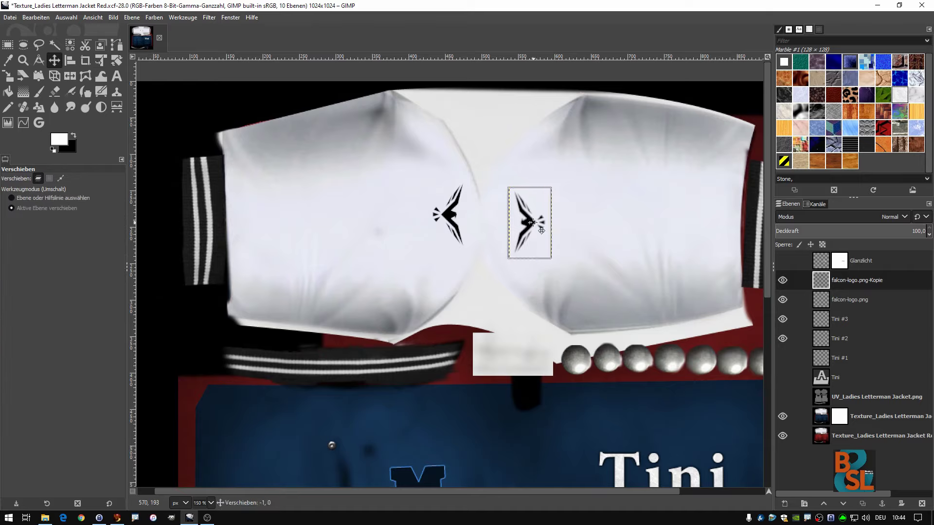
left_click_drag(534, 223, 531, 222)
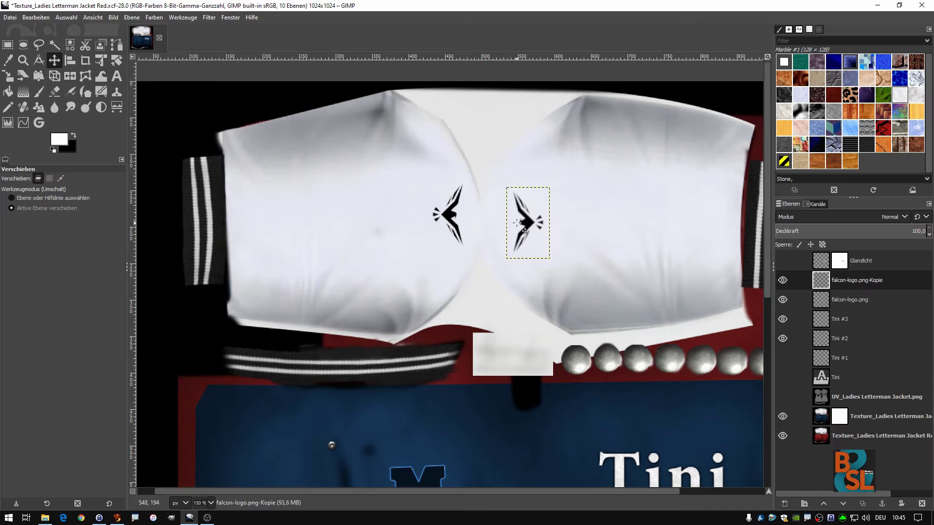
left_click(9, 18)
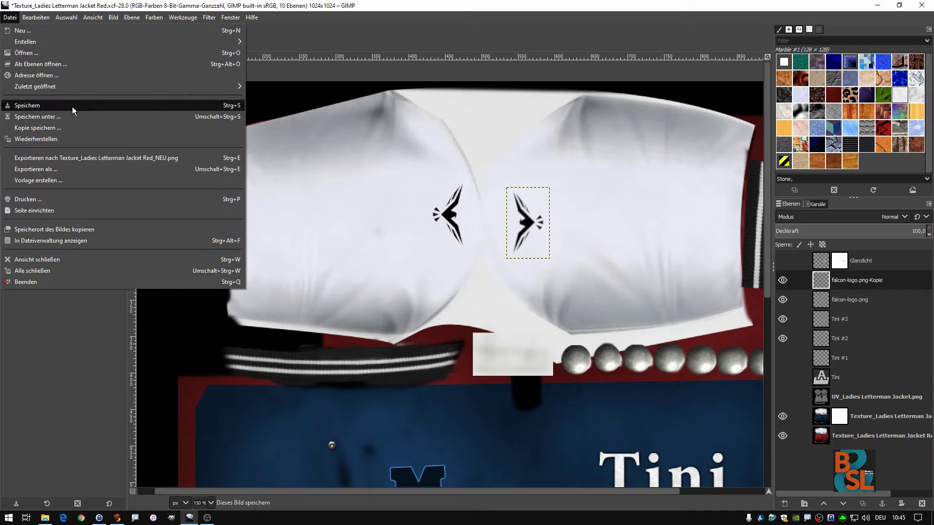
Nudge the second falcon left, re-export Texture_Ladies Letterman Jacket Red_NEU.png, and switch to Firestorm.
left_click(104, 157)
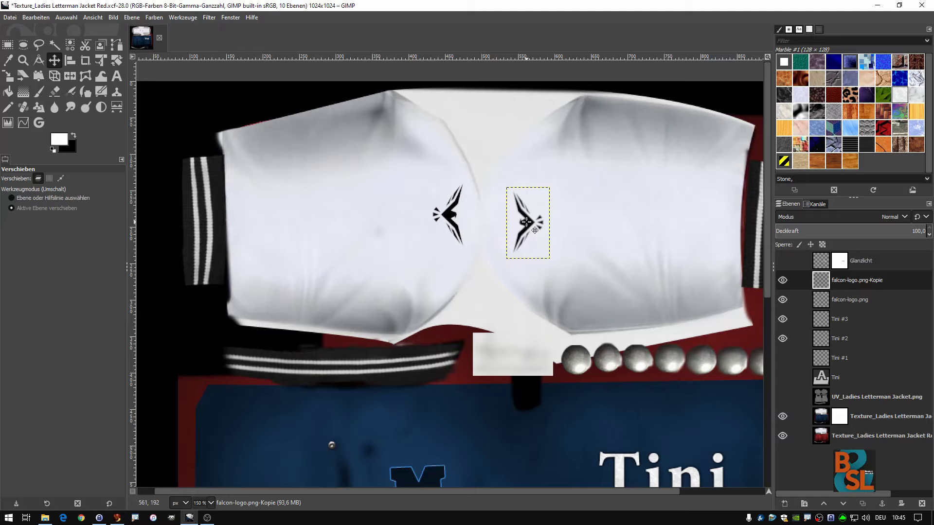
key("Left")
key("Left")
key("Left")
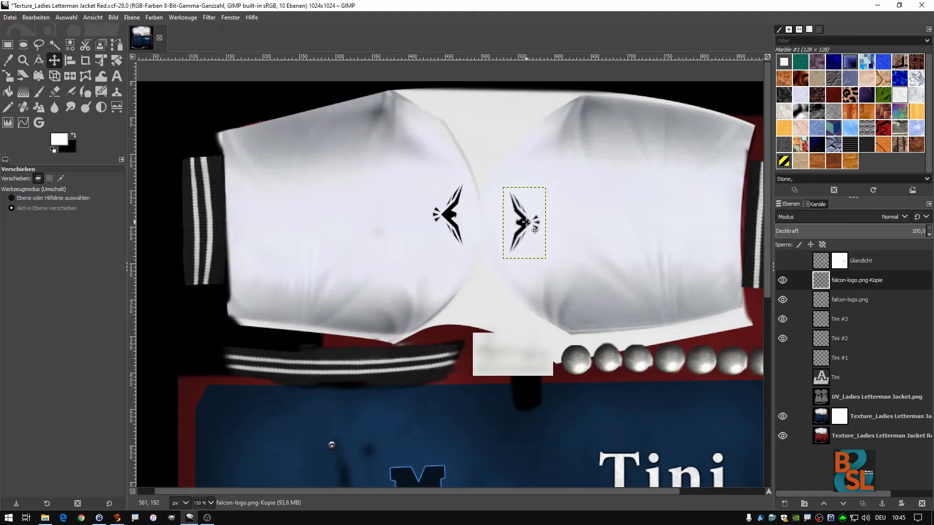
key("Left")
key("Left")
key("Left")
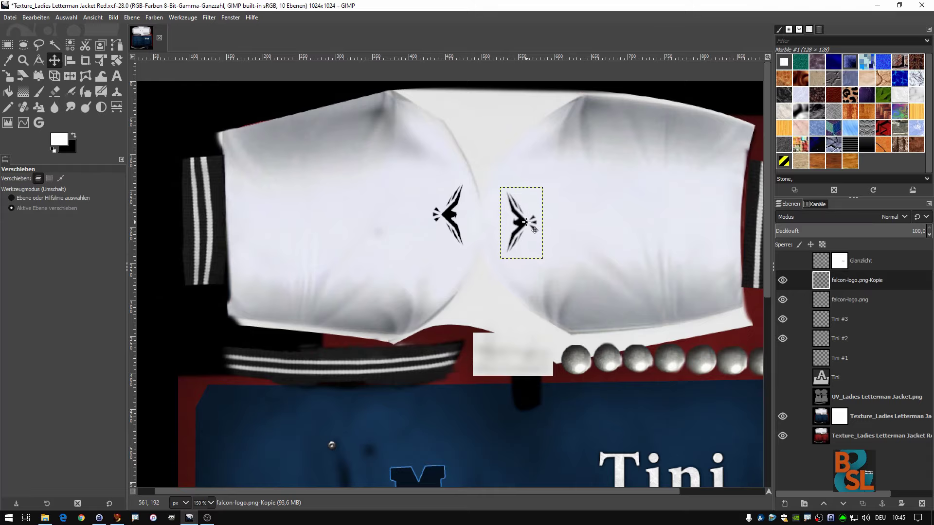
left_click(6, 20)
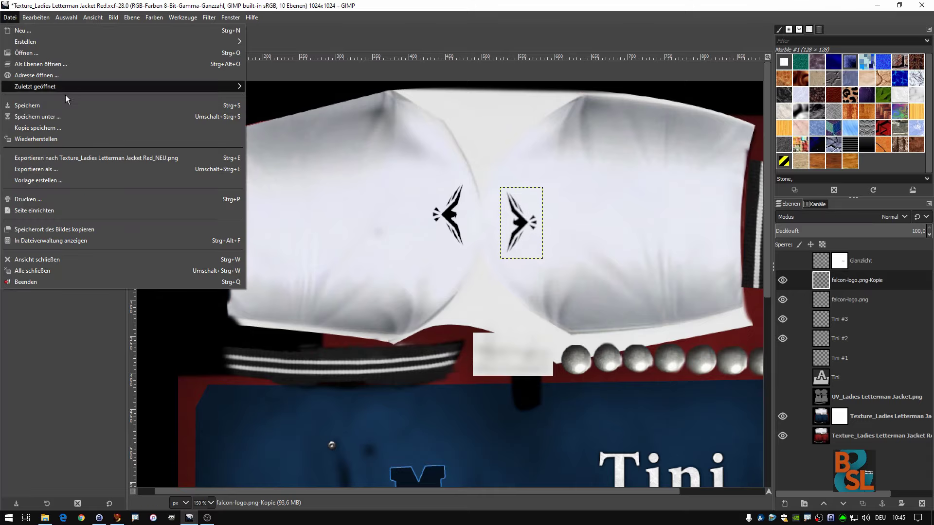
left_click(68, 158)
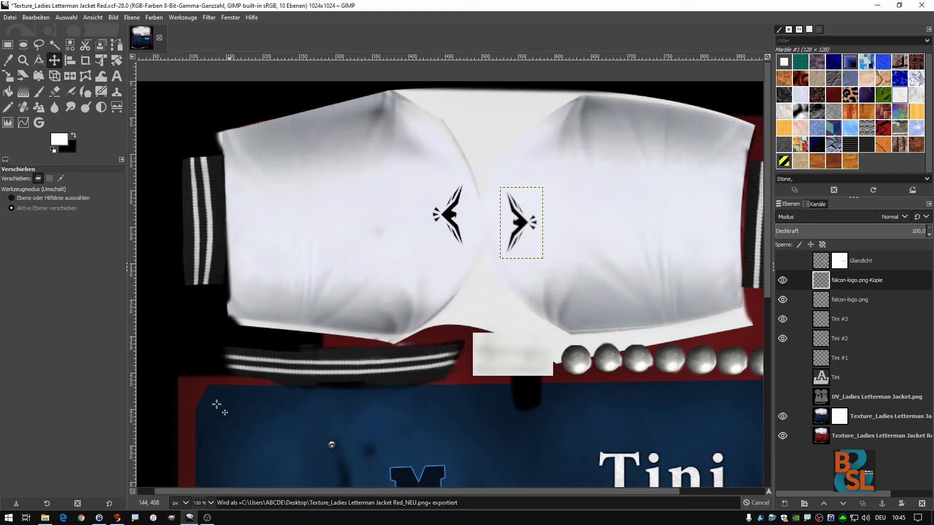
left_click(117, 519)
key("Escape")
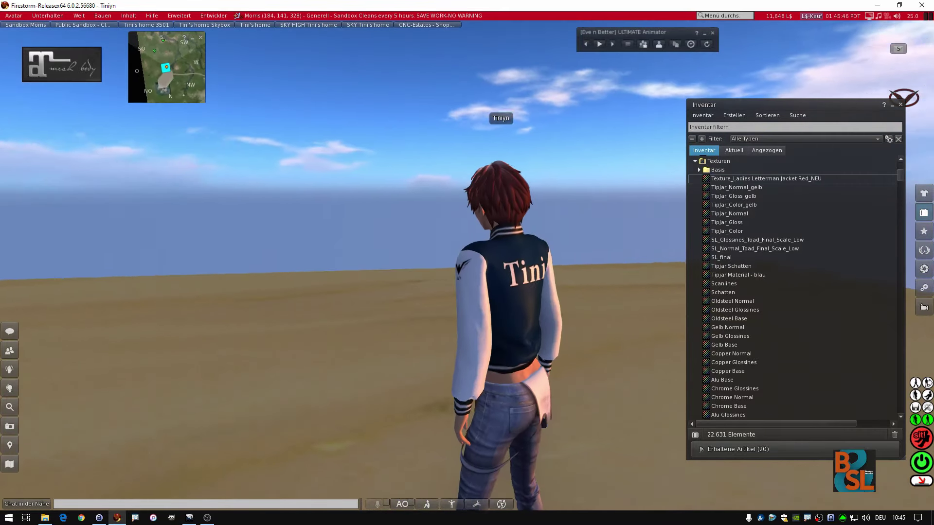
left_click_drag(487, 253, 352, 241)
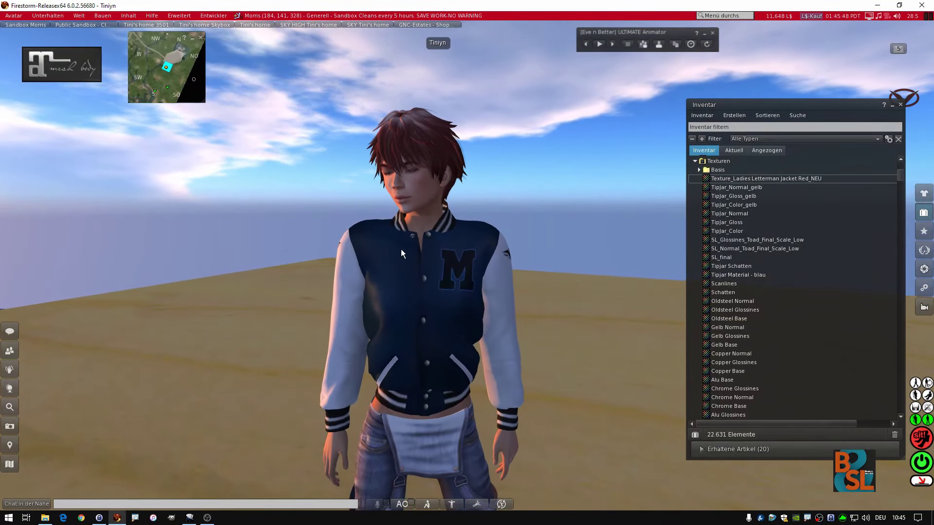
scroll(428, 253, "down", 5)
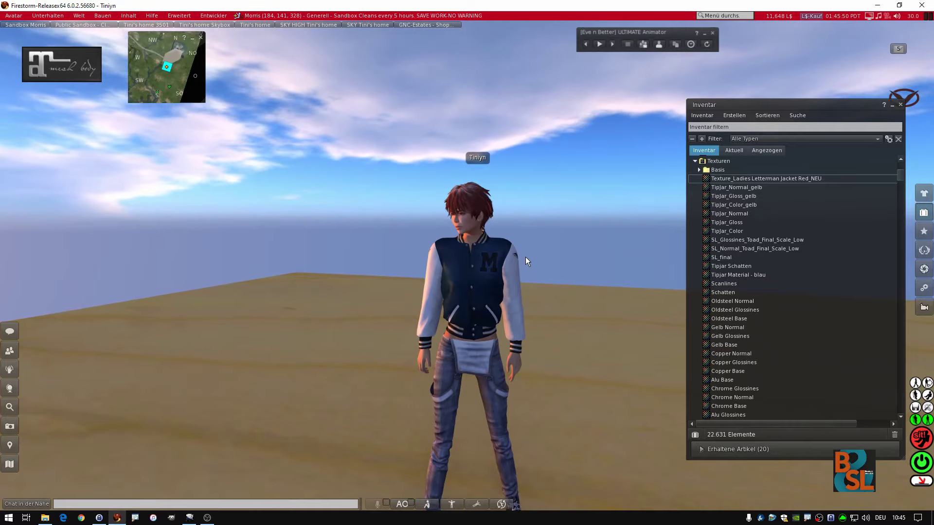
scroll(520, 254, "up", 3)
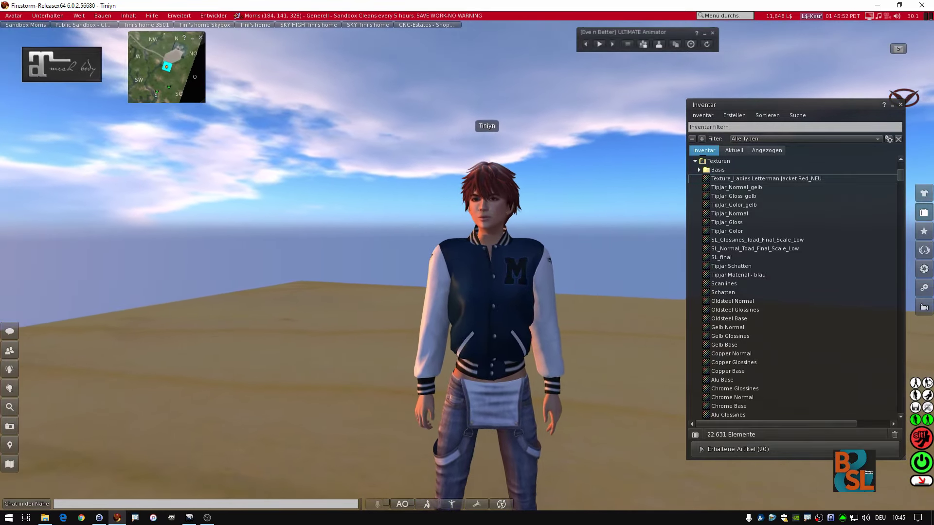
mouse_move(486, 253)
left_mouse_down()
mouse_move(146, 263)
mouse_move(192, 519)
left_mouse_up()
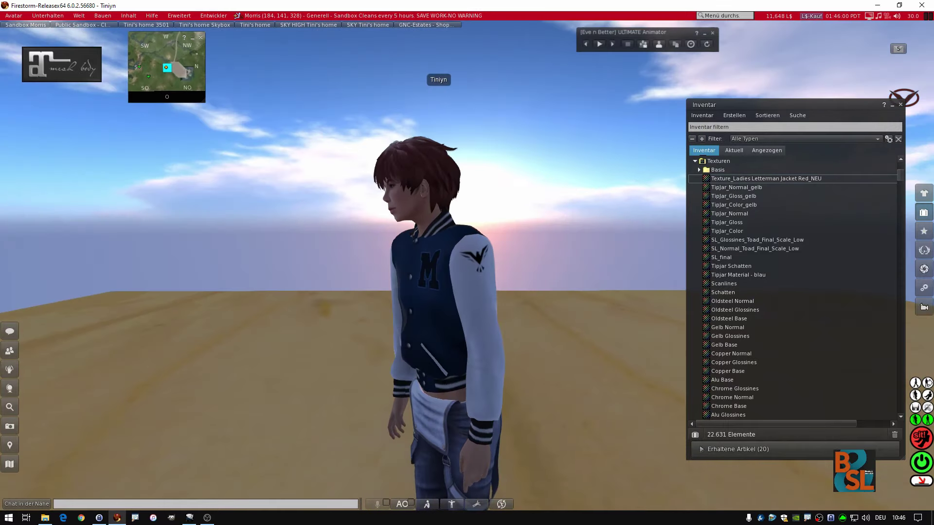
Re-export the GIMP texture as Texture_Ladies Letterman Jacket Red_NEU.png and return to Firestorm.
left_click(192, 519)
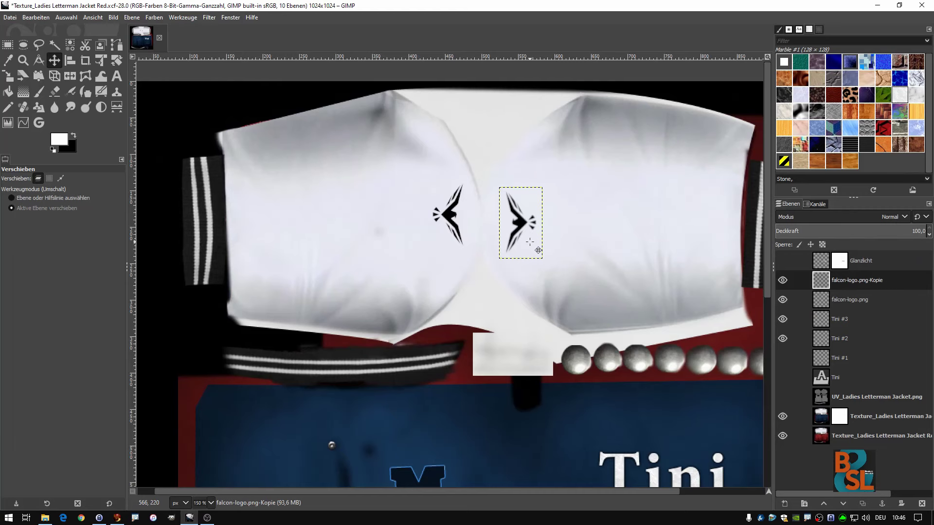
left_click(10, 17)
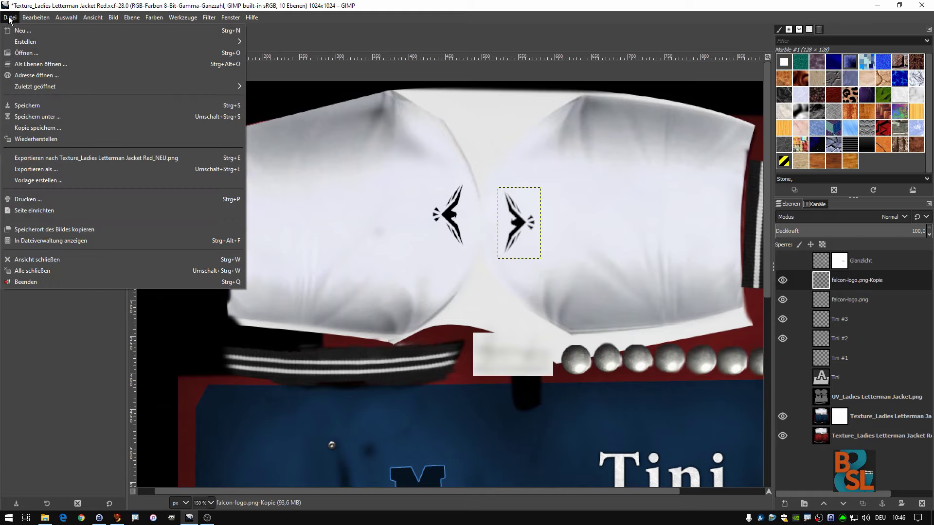
left_click(57, 158)
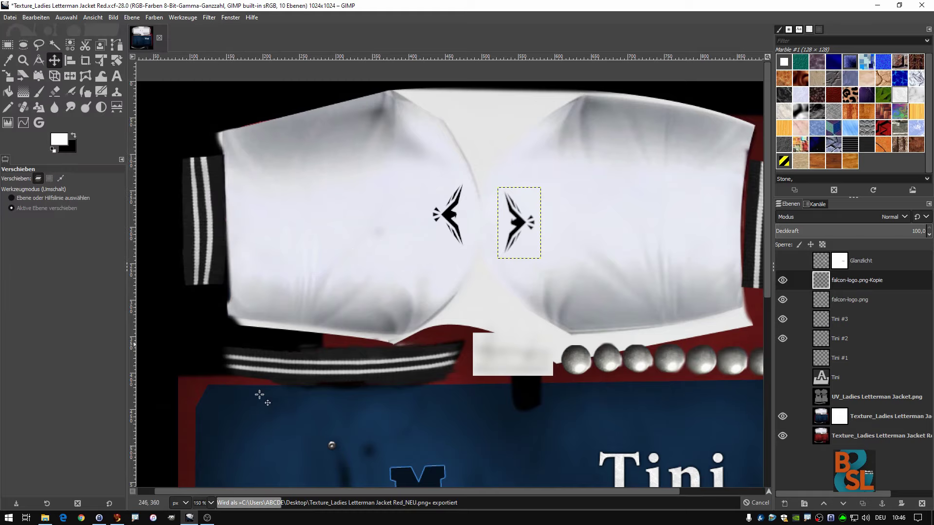
left_click(117, 518)
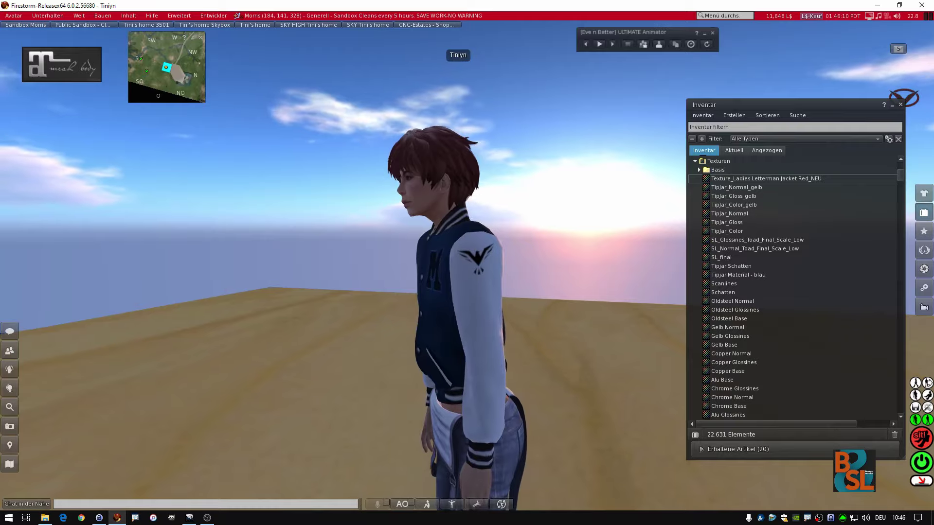
key("Escape")
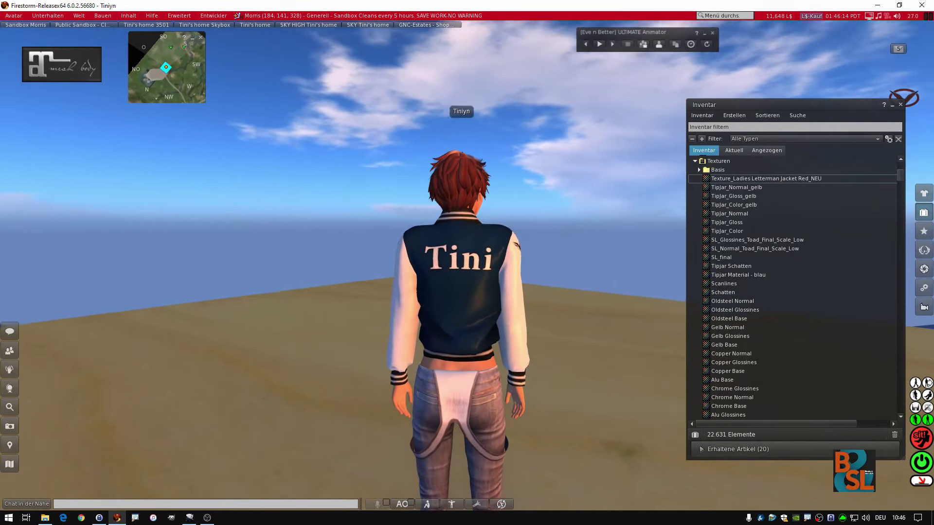
mouse_move(440, 244)
left_mouse_down()
mouse_move(444, 294)
mouse_move(481, 255)
mouse_move(642, 258)
mouse_move(463, 259)
left_mouse_up()
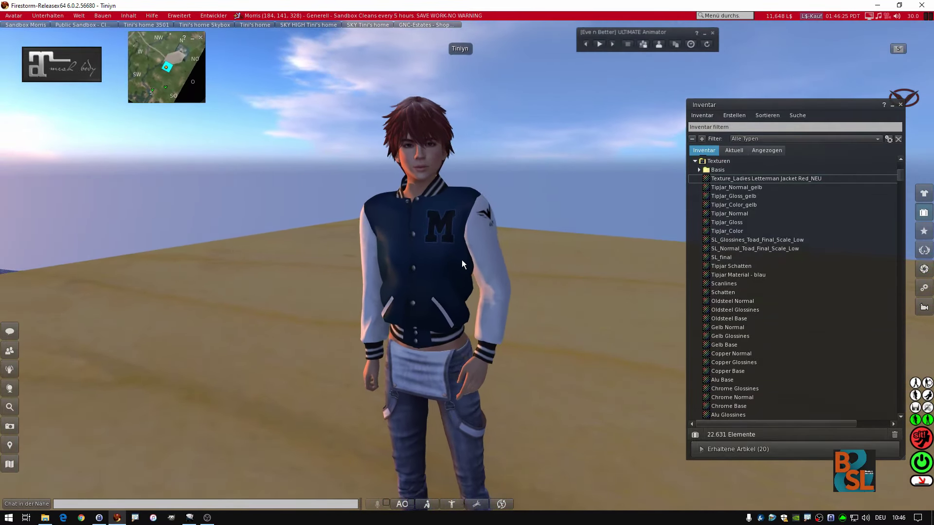
Back in GIMP, save the jacket texture project file.
left_click(190, 518)
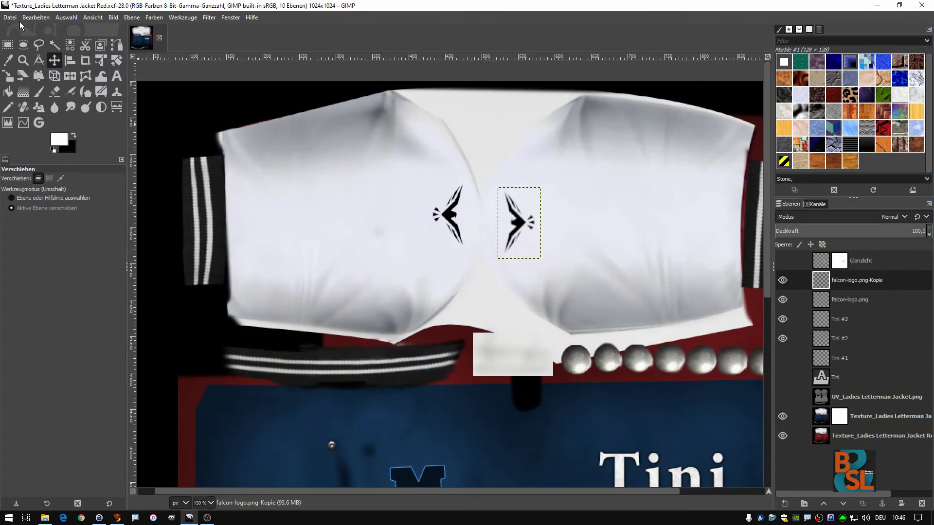
left_click(10, 18)
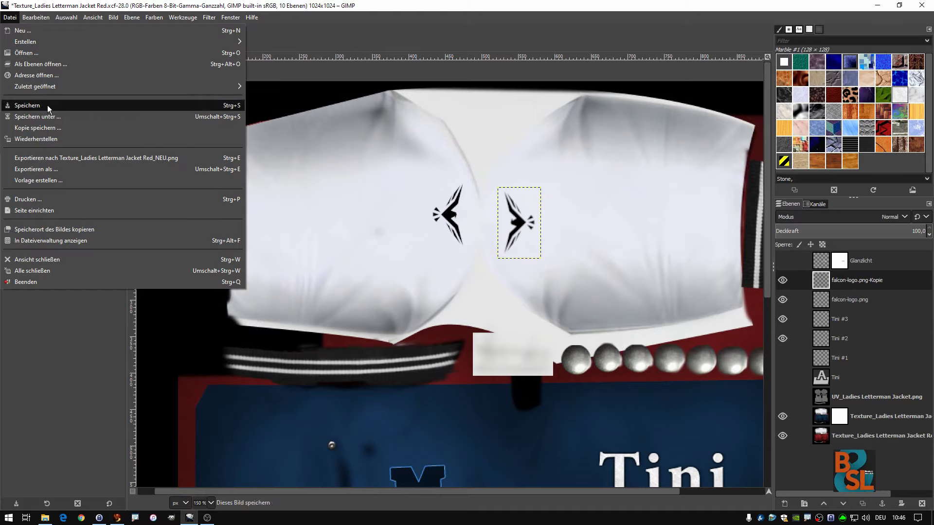
left_click(48, 105)
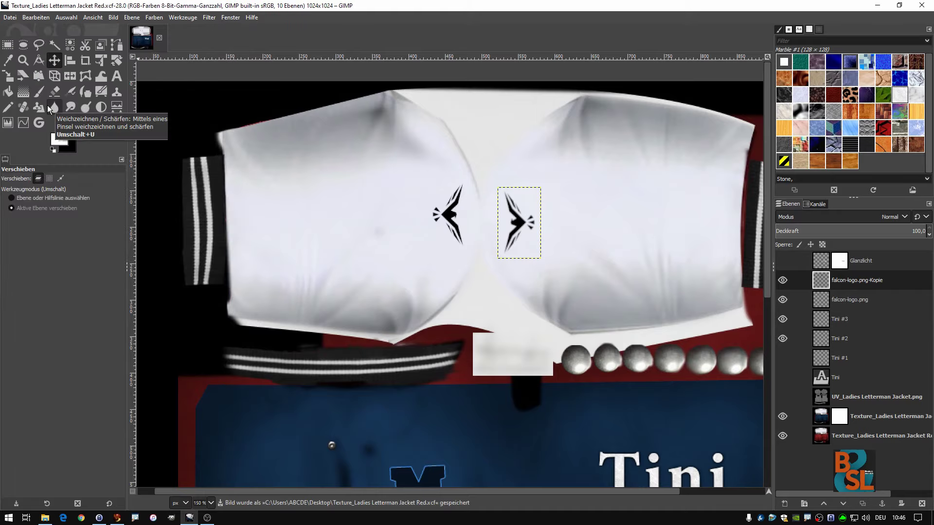
Make the topmost Glanzlicht layer the active layer.
left_click(12, 19)
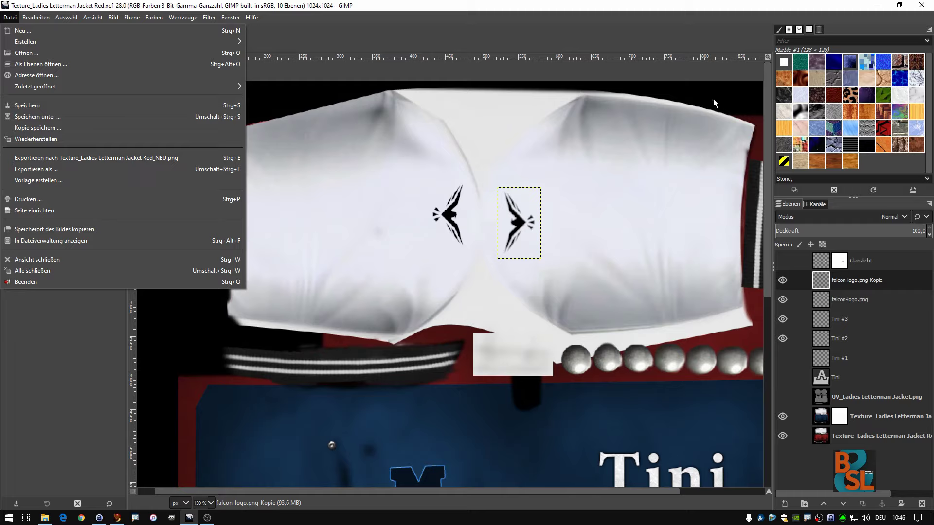
left_click(668, 9)
left_click(903, 260)
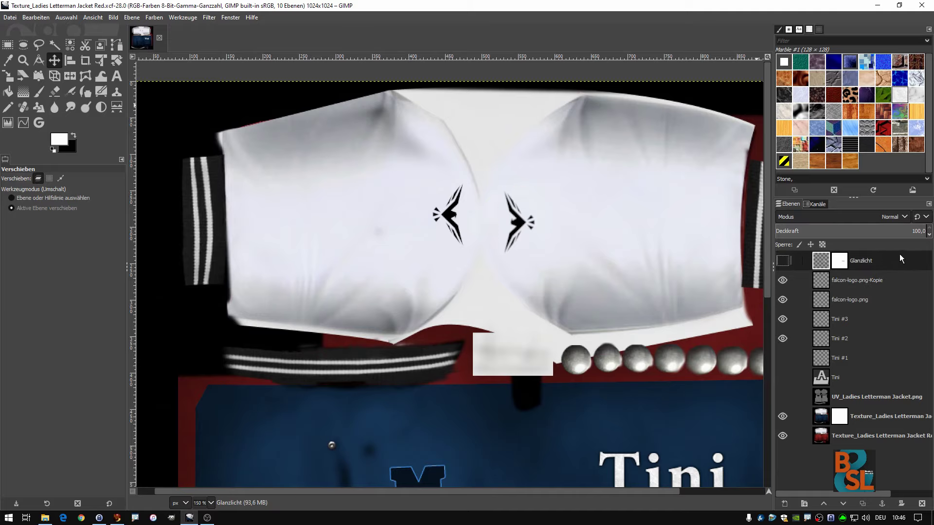
Create a new Sichtbar layer from all visible layers and remove its alpha channel.
right_click(901, 255)
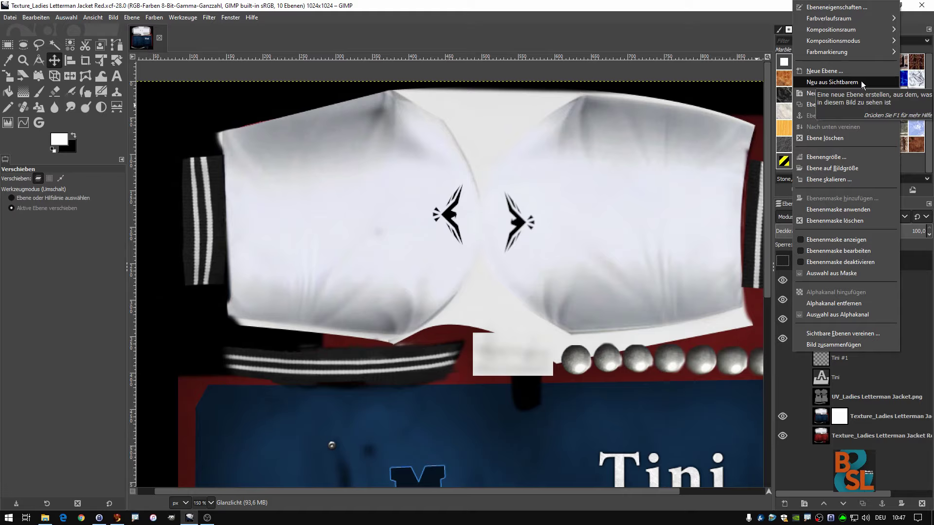
left_click(862, 80)
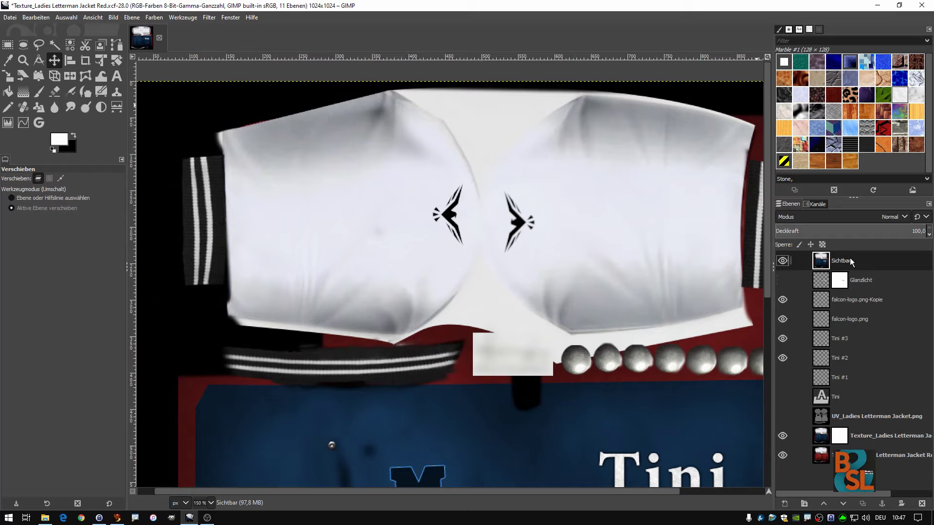
left_click(136, 19)
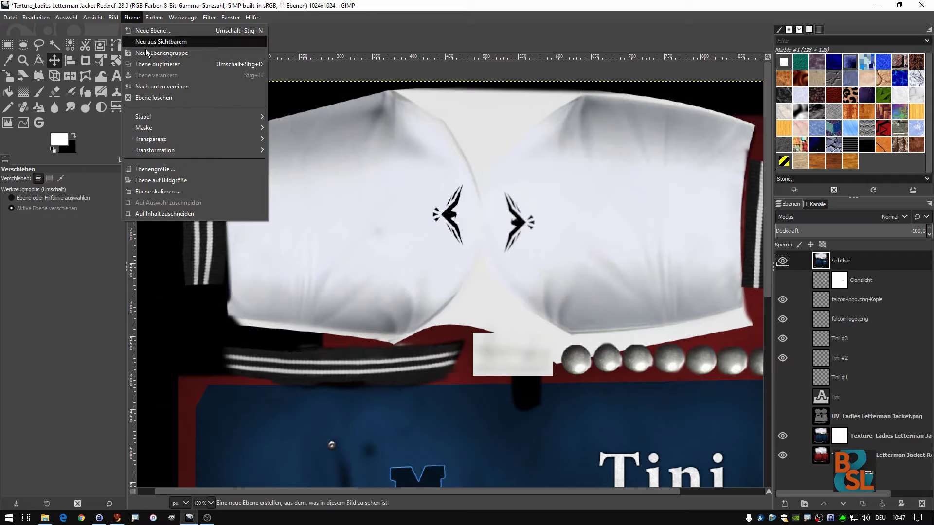
mouse_move(151, 139)
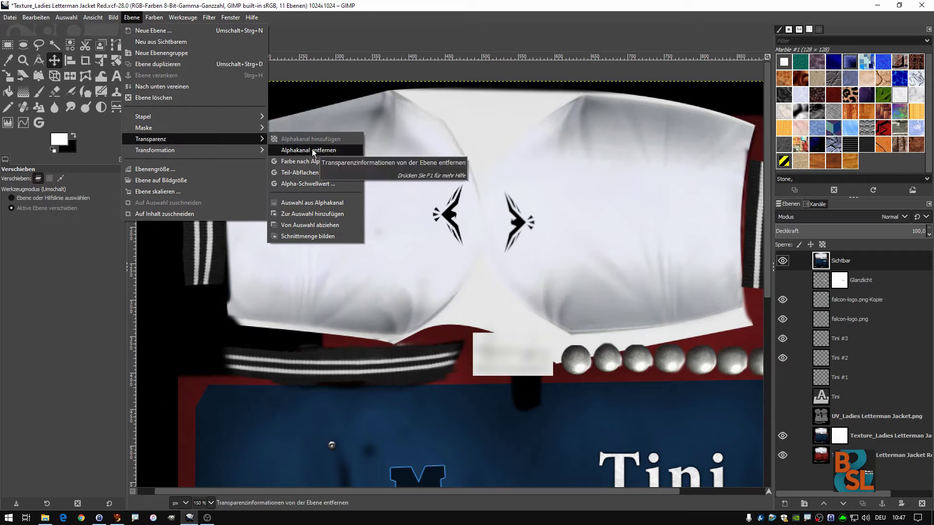
left_click(337, 150)
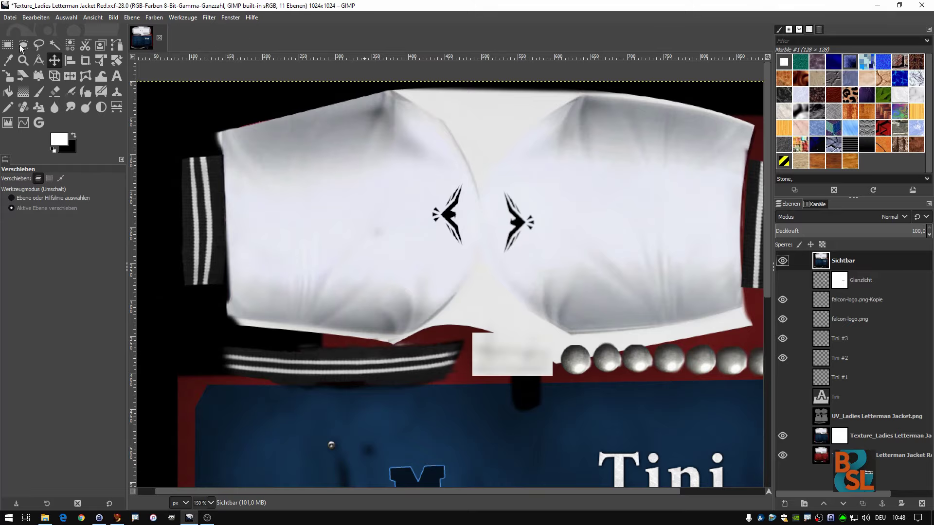
Export the image as Texture_Ladies Letterman Jacket Red_NEU.png and switch to Firestorm.
left_click(11, 18)
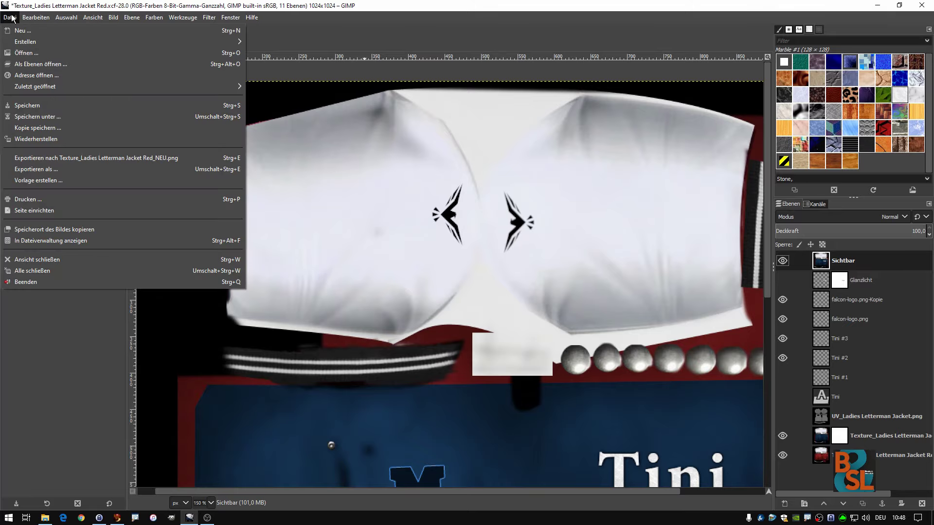
left_click(67, 157)
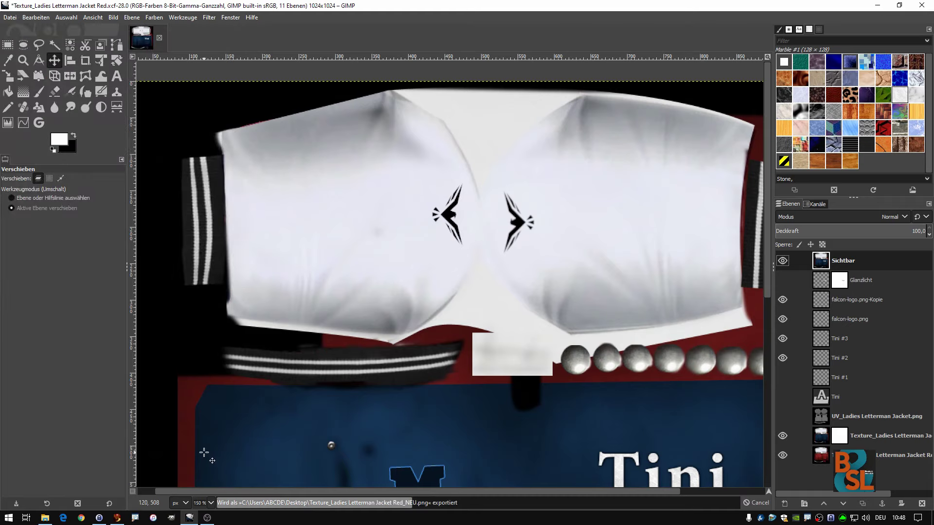
left_click(117, 518)
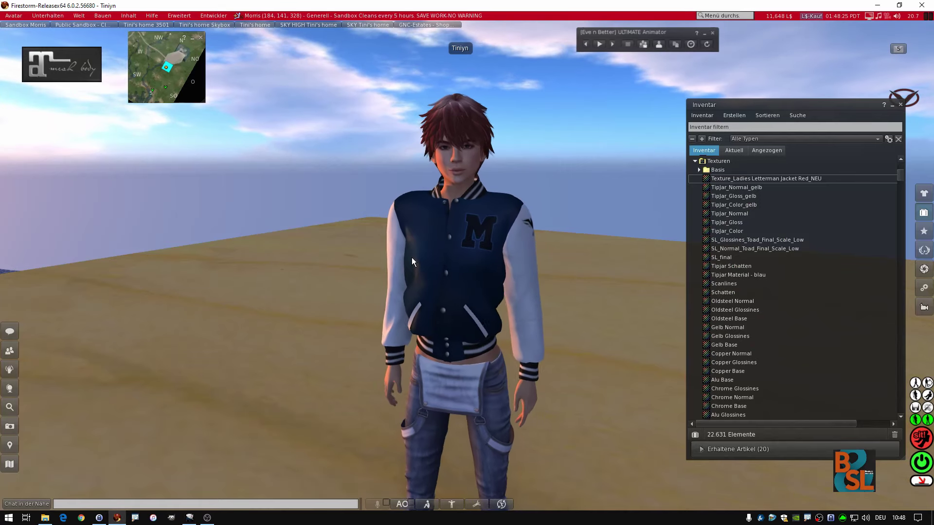
Upload Texture_Ladies Letterman Jacket Red_NEU.png for 10 L$, then open the worn jacket for editing.
left_click(102, 16)
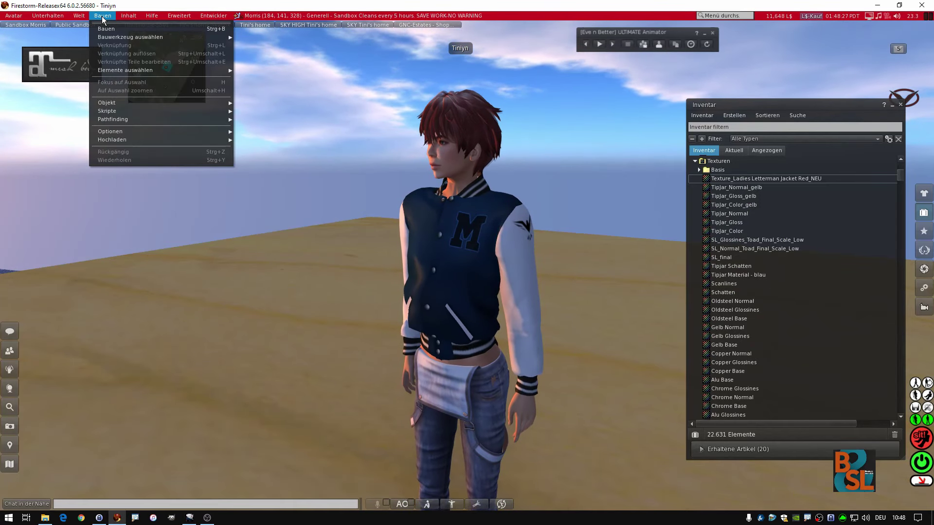
mouse_move(112, 139)
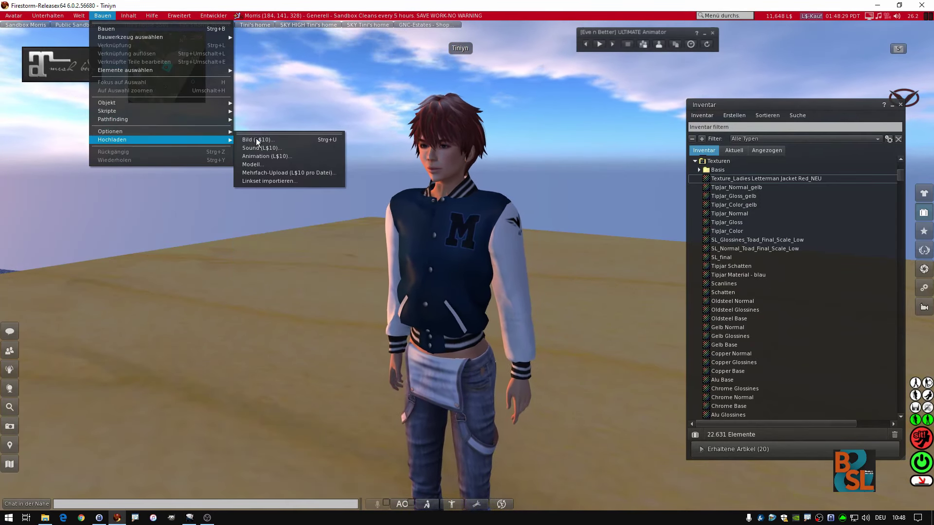
left_click(264, 139)
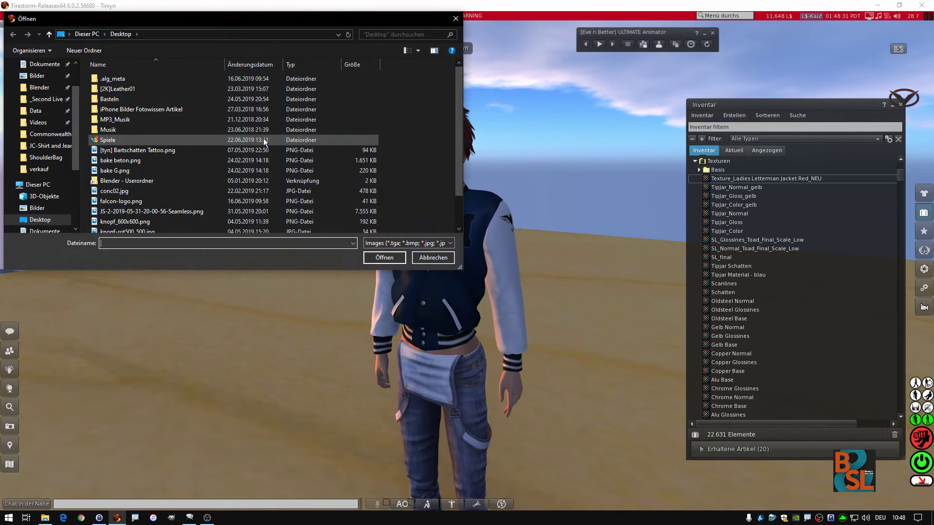
scroll(155, 141, "down", 2)
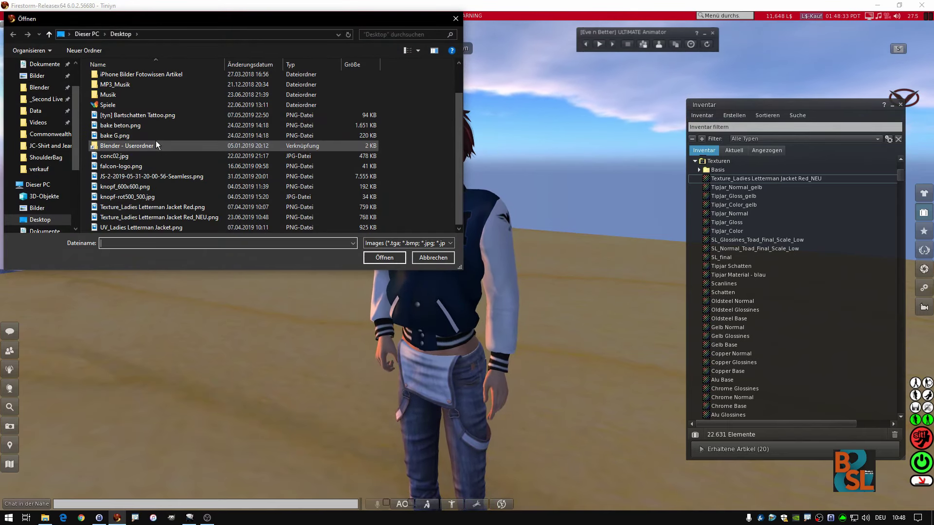
left_click(206, 217)
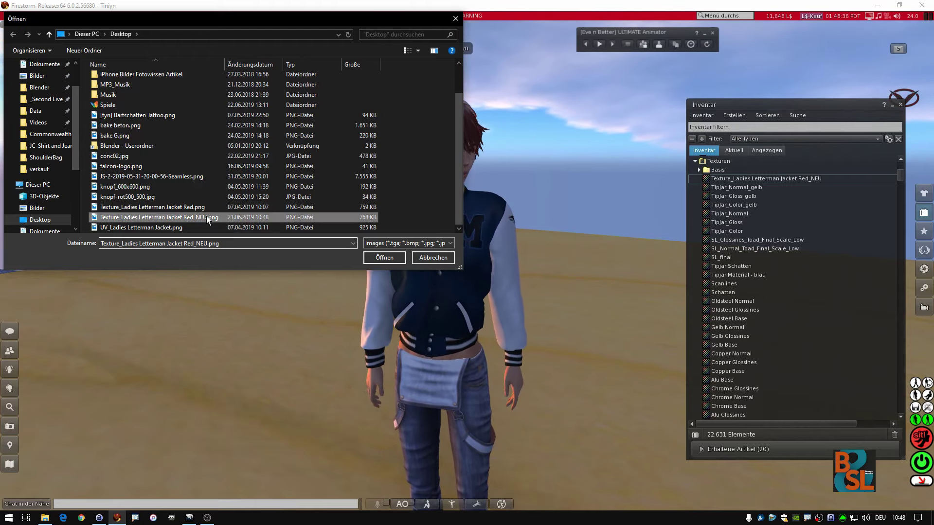
double_click(206, 218)
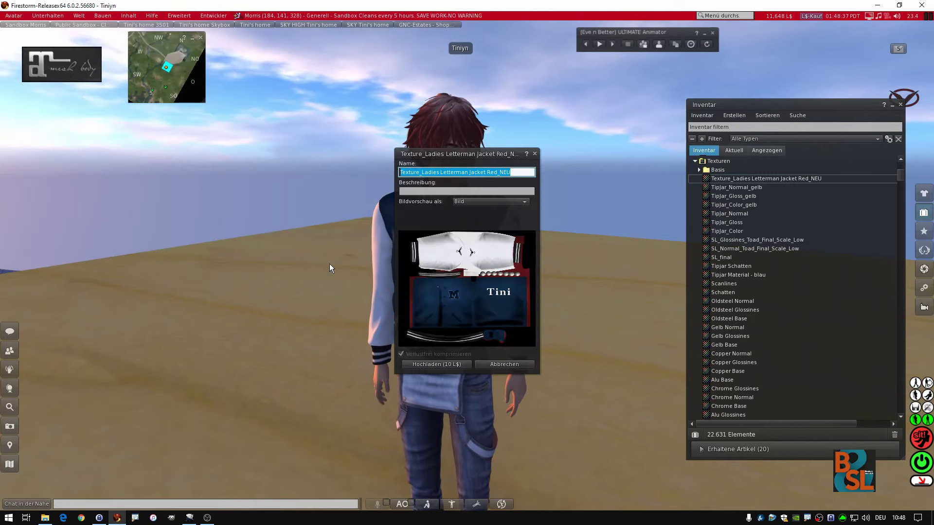
left_click(450, 364)
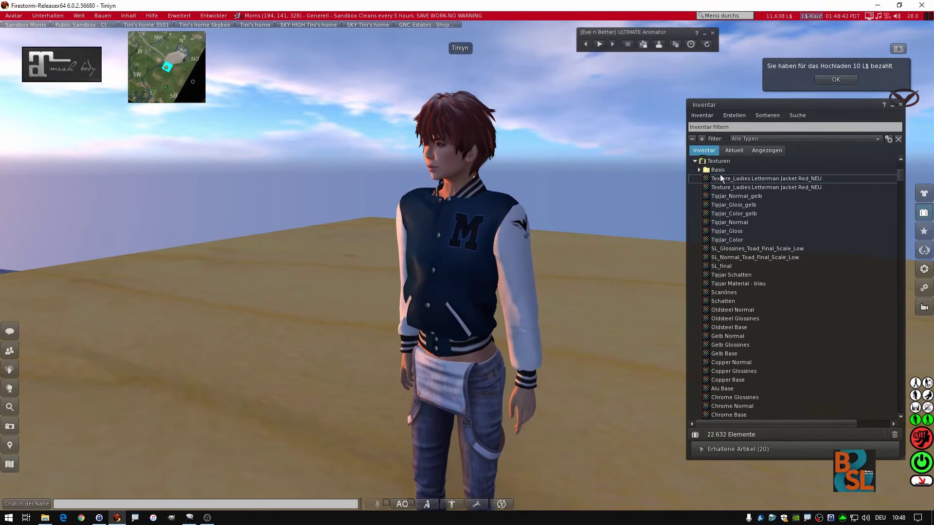
right_click(466, 243)
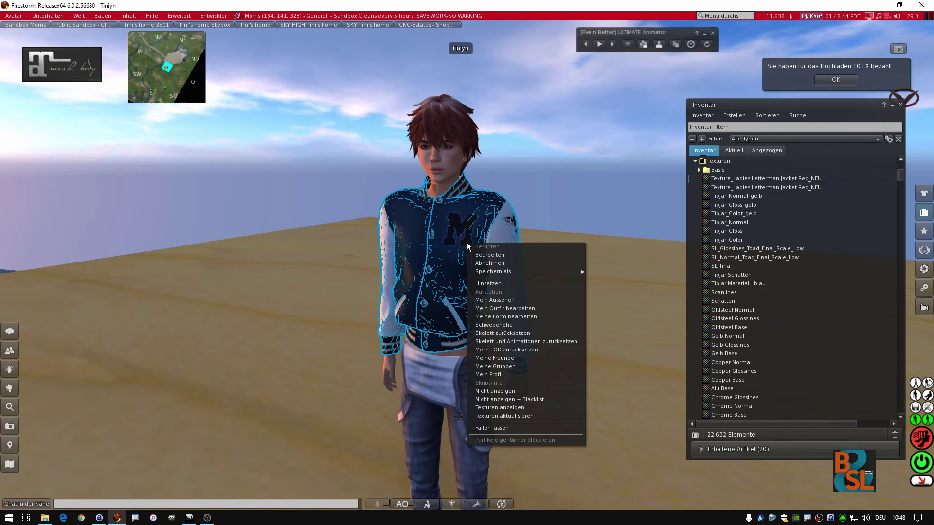
left_click(487, 256)
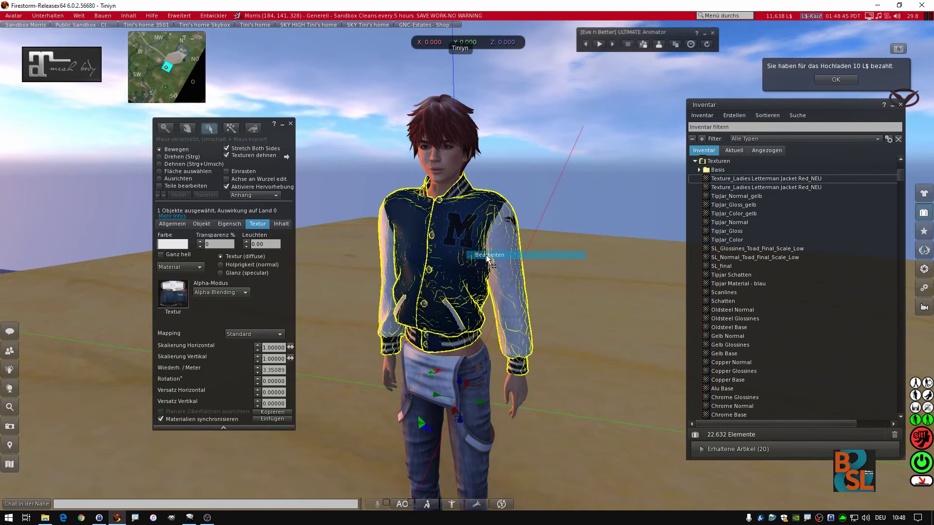
Apply the uploaded Texture_Ladies Letterman Jacket Red_NEU to the jacket and close the Build window.
left_click(174, 298)
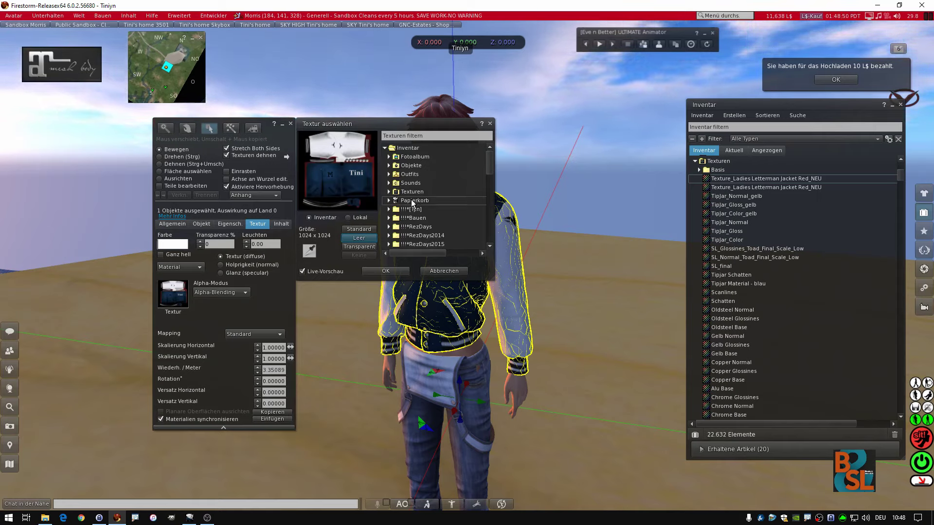
left_click_drag(725, 178, 649, 187)
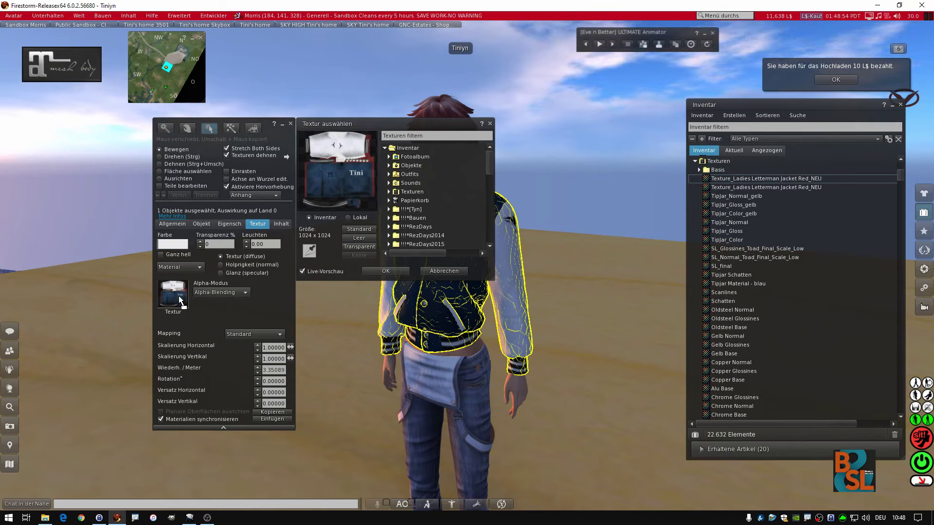
left_click_drag(179, 296, 179, 296)
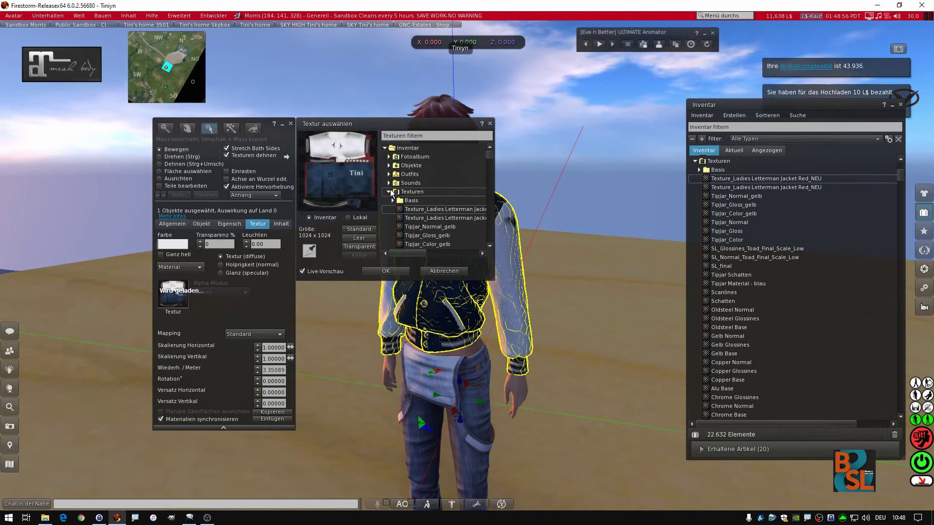
left_click(413, 210)
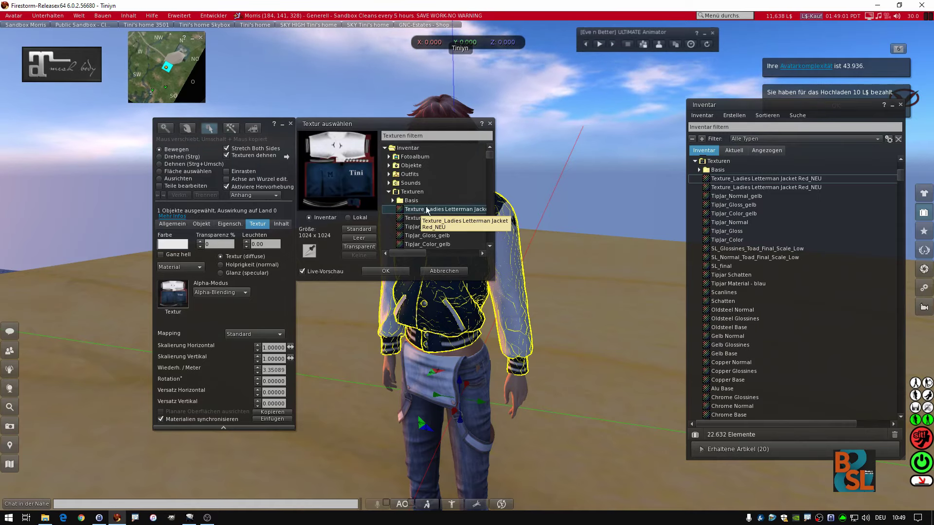
left_click(386, 272)
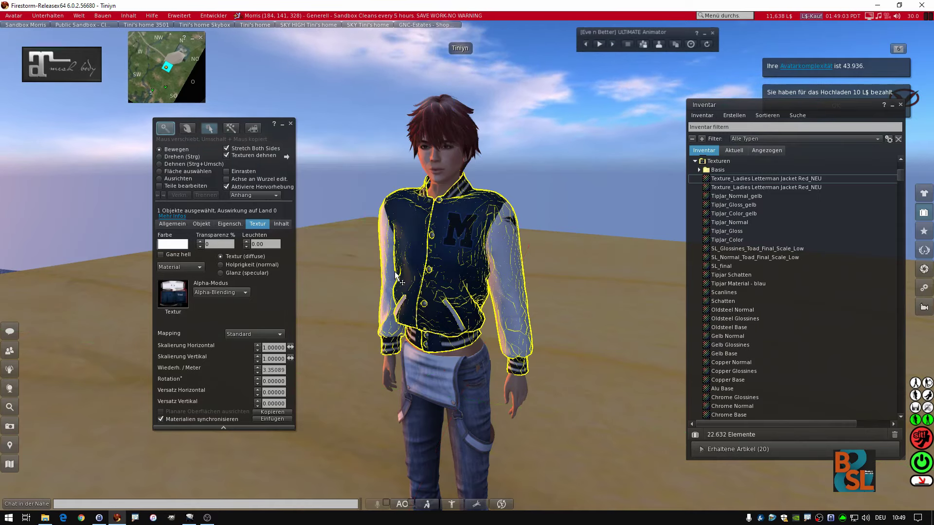
left_click(290, 123)
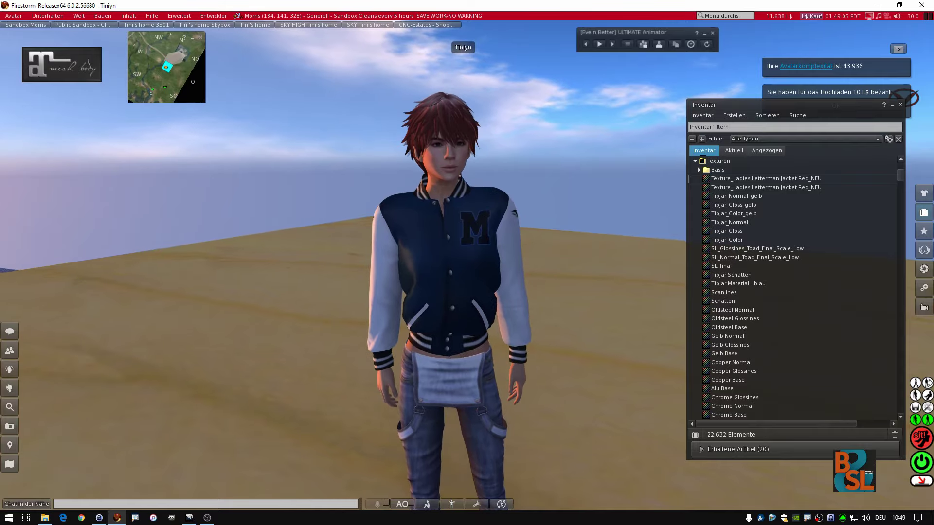